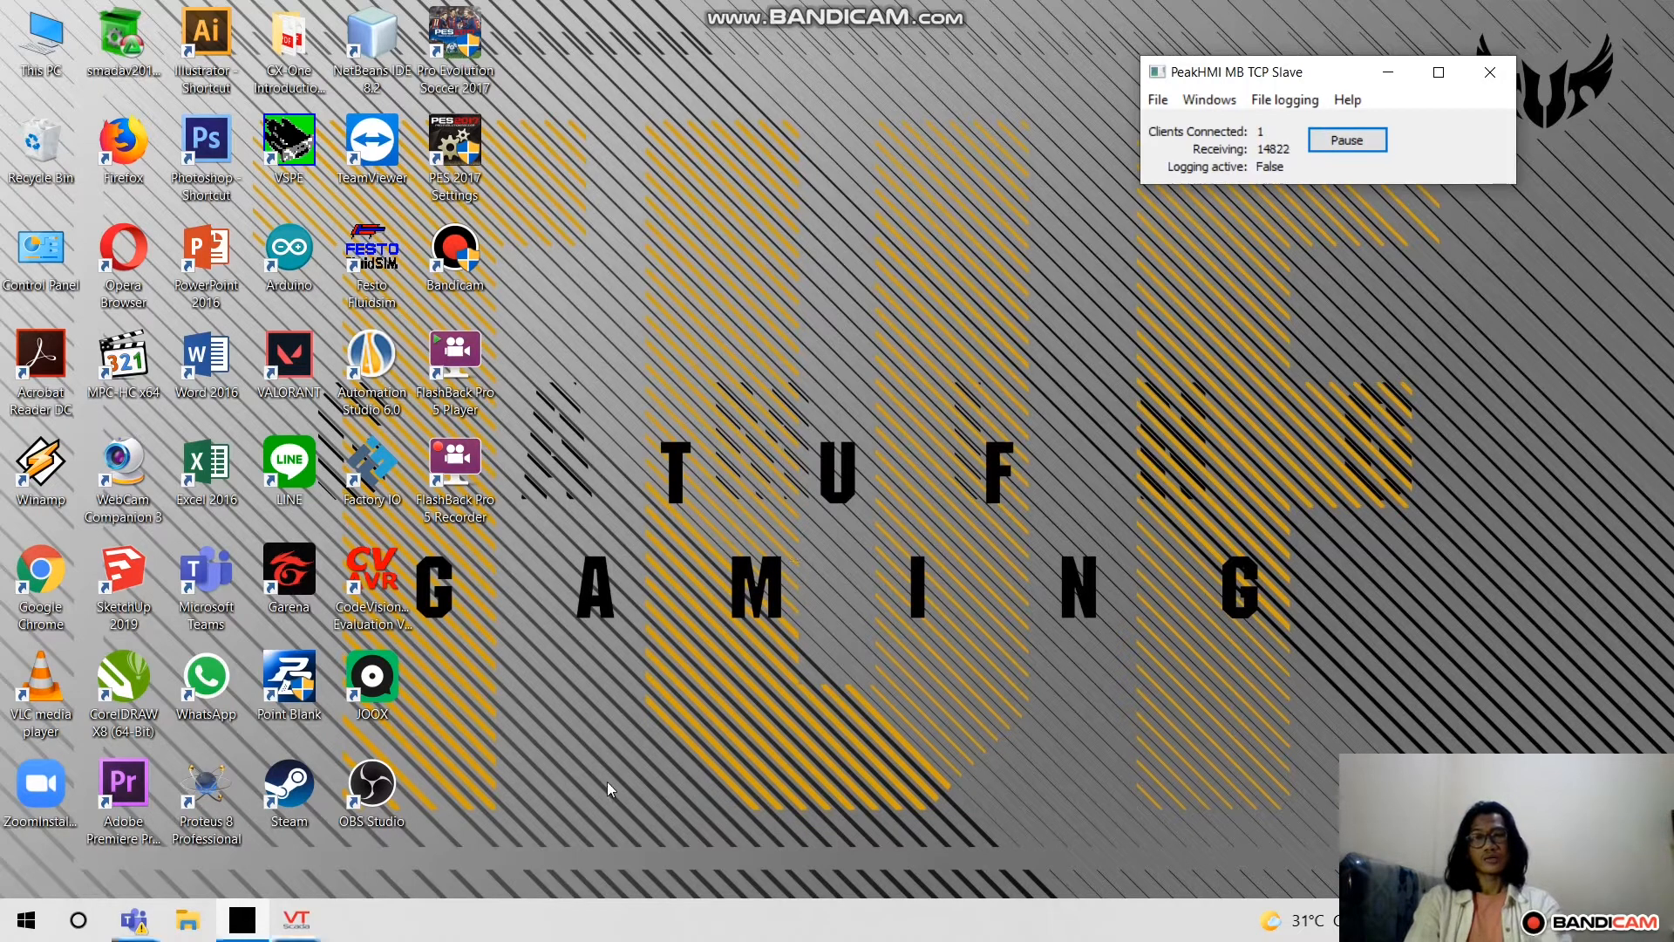
Switch to the running VTScada application, minimize the PeakHMI MB TCP Slave window and open Page 1
click(305, 918)
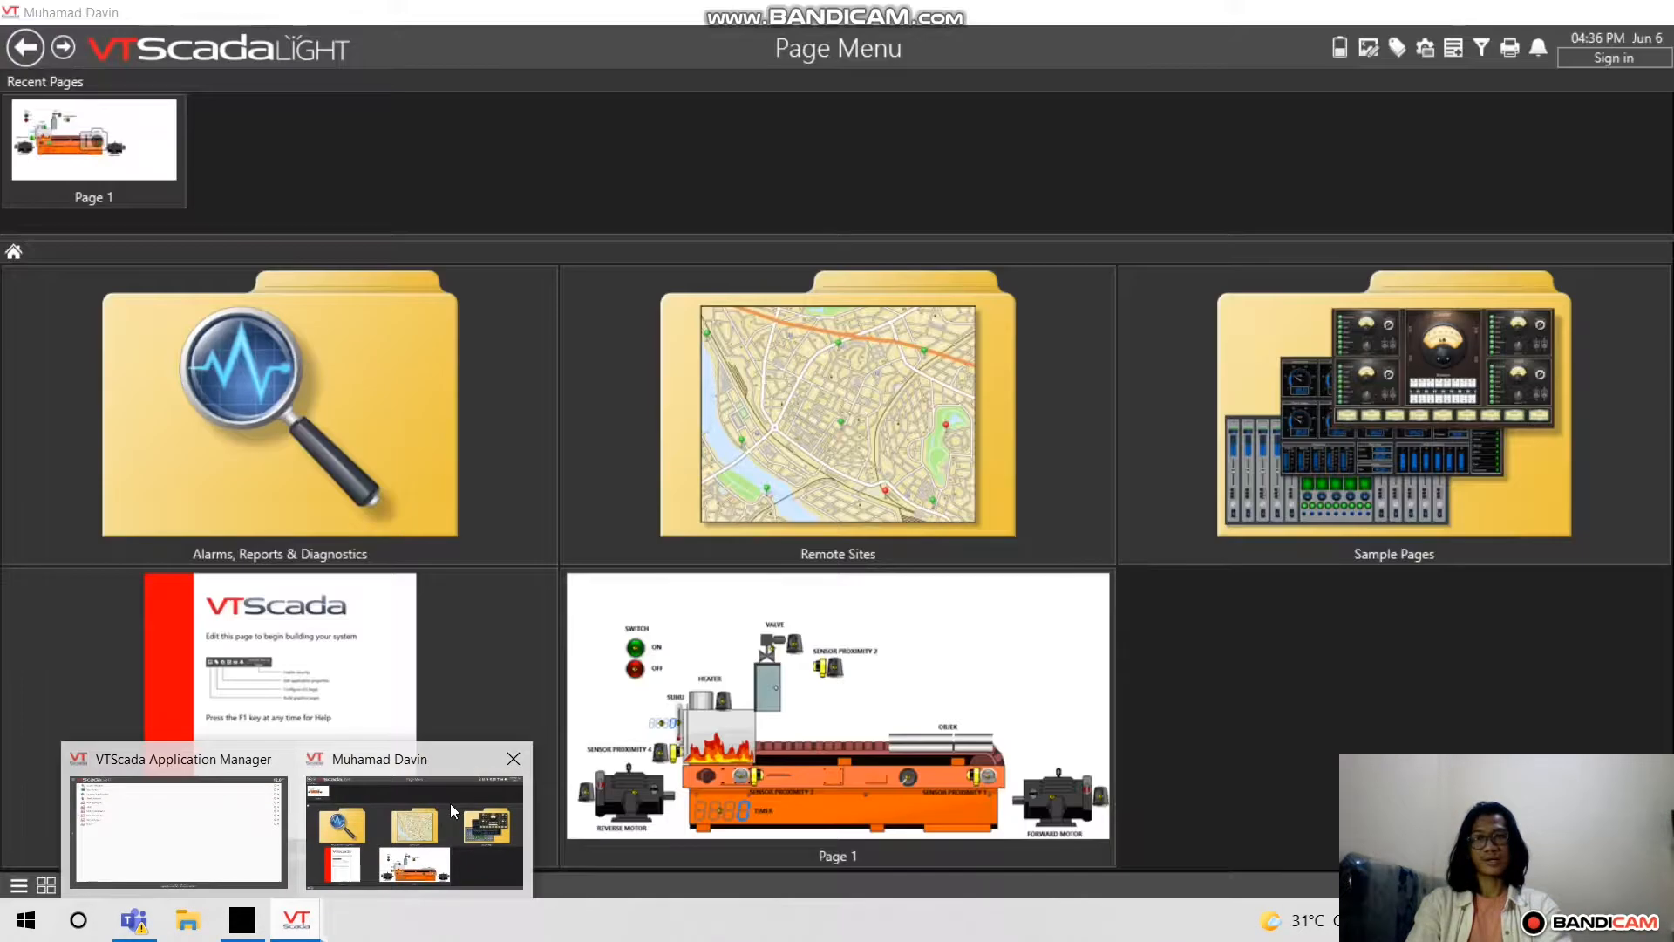
click(426, 818)
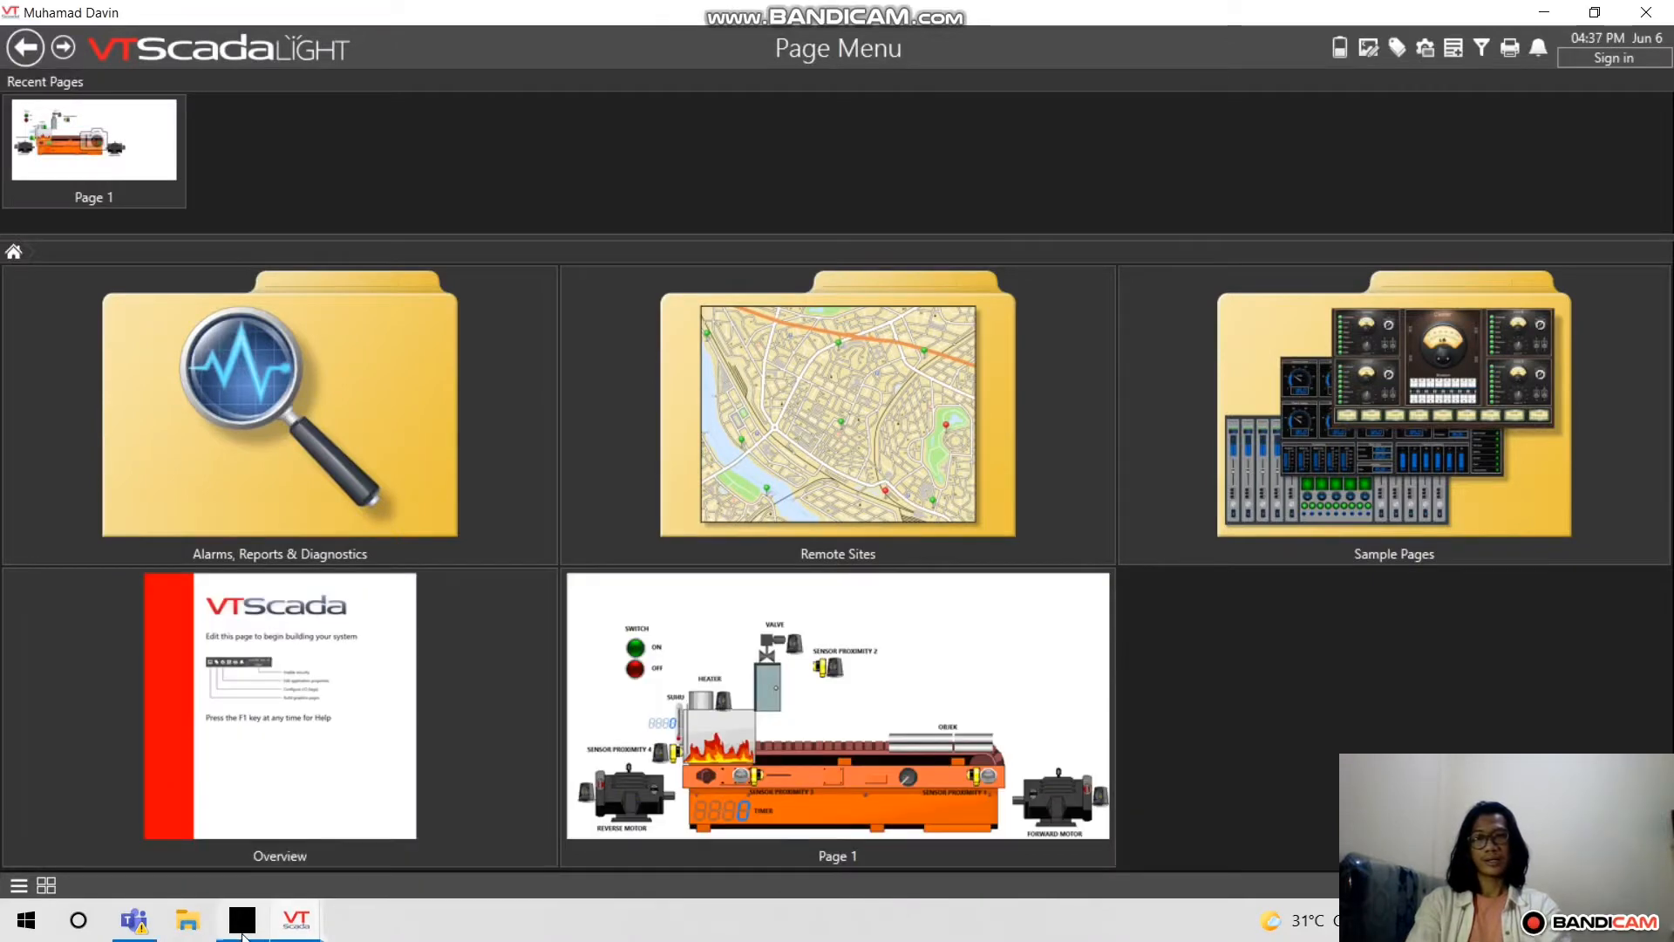
click(241, 934)
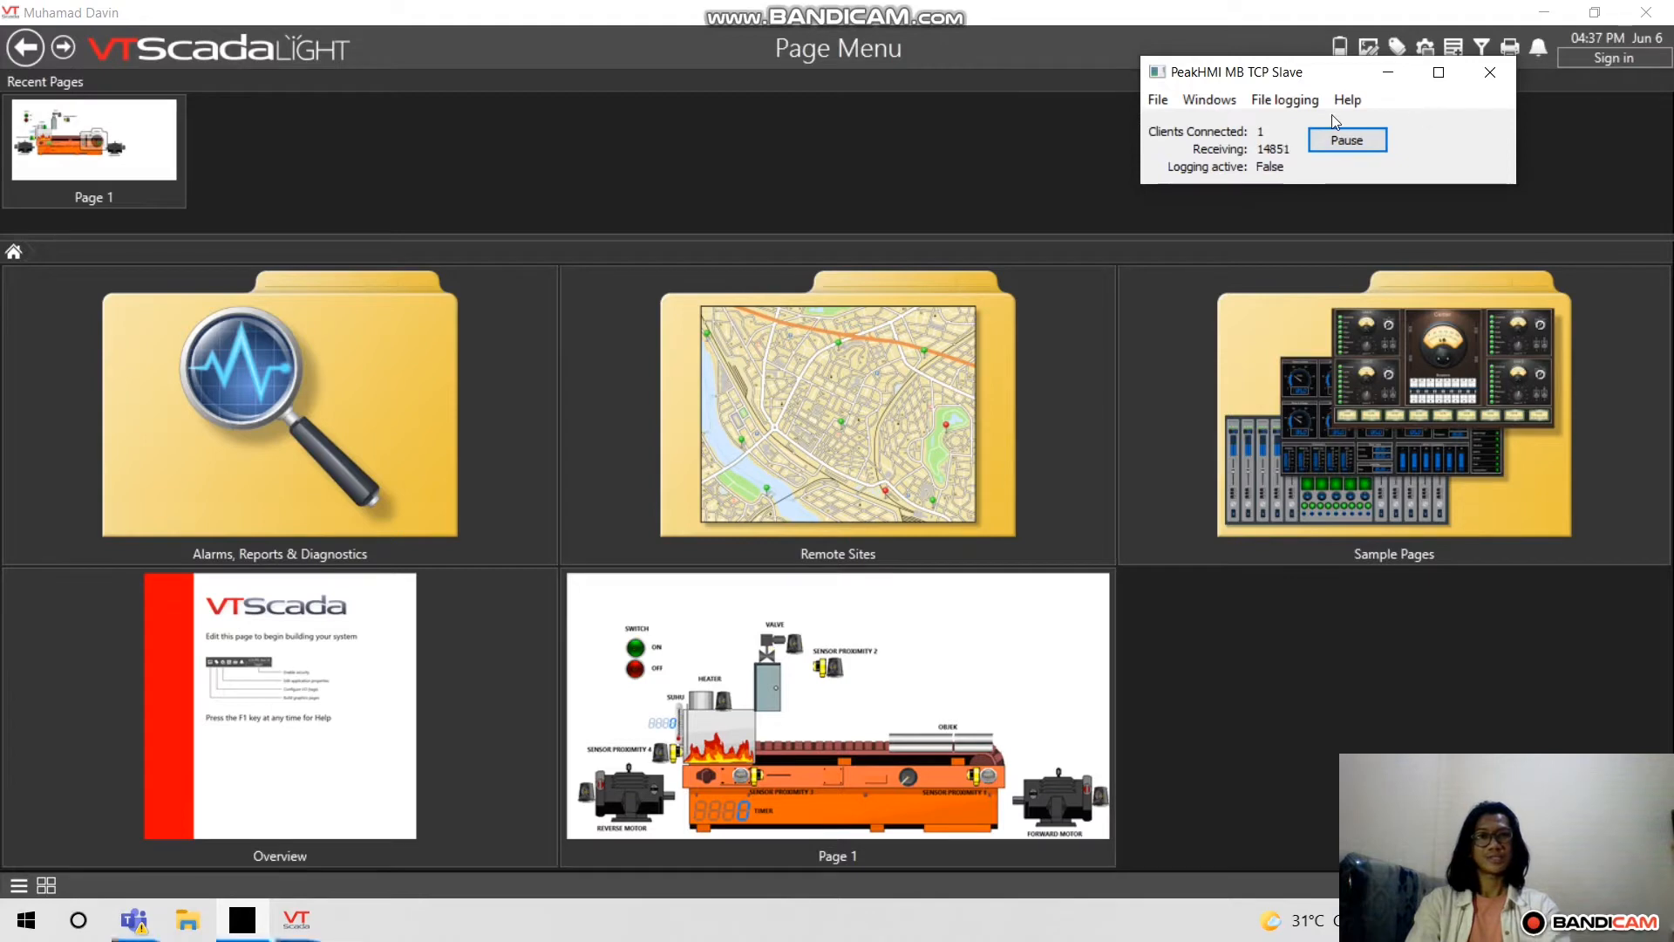
click(1387, 77)
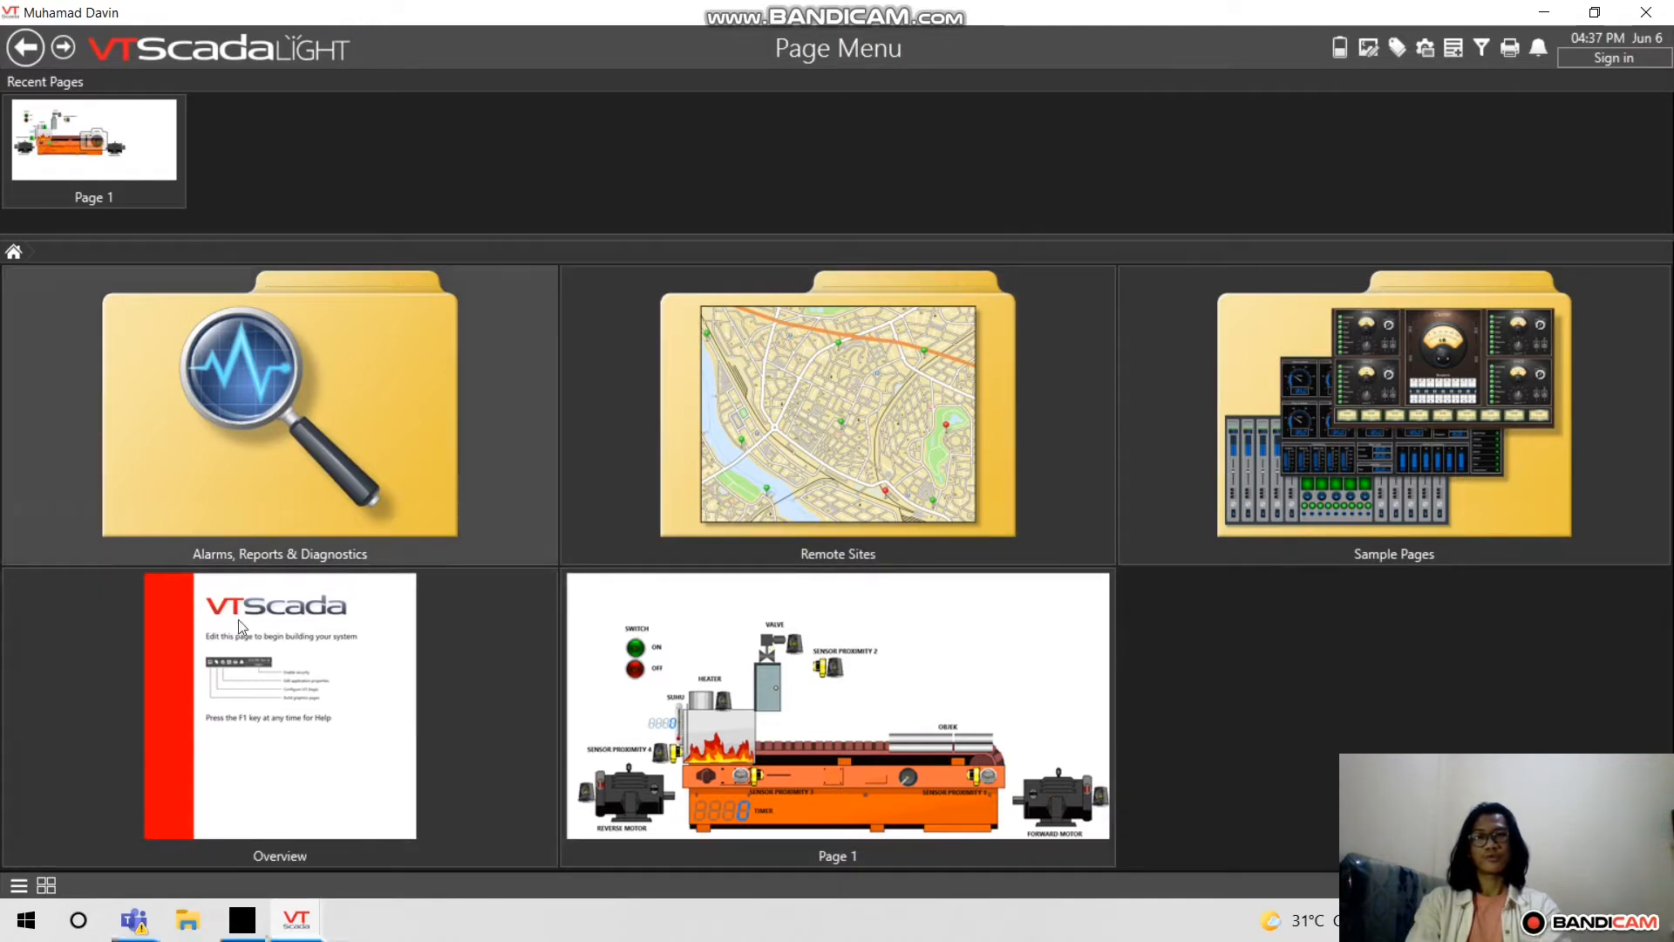
click(858, 764)
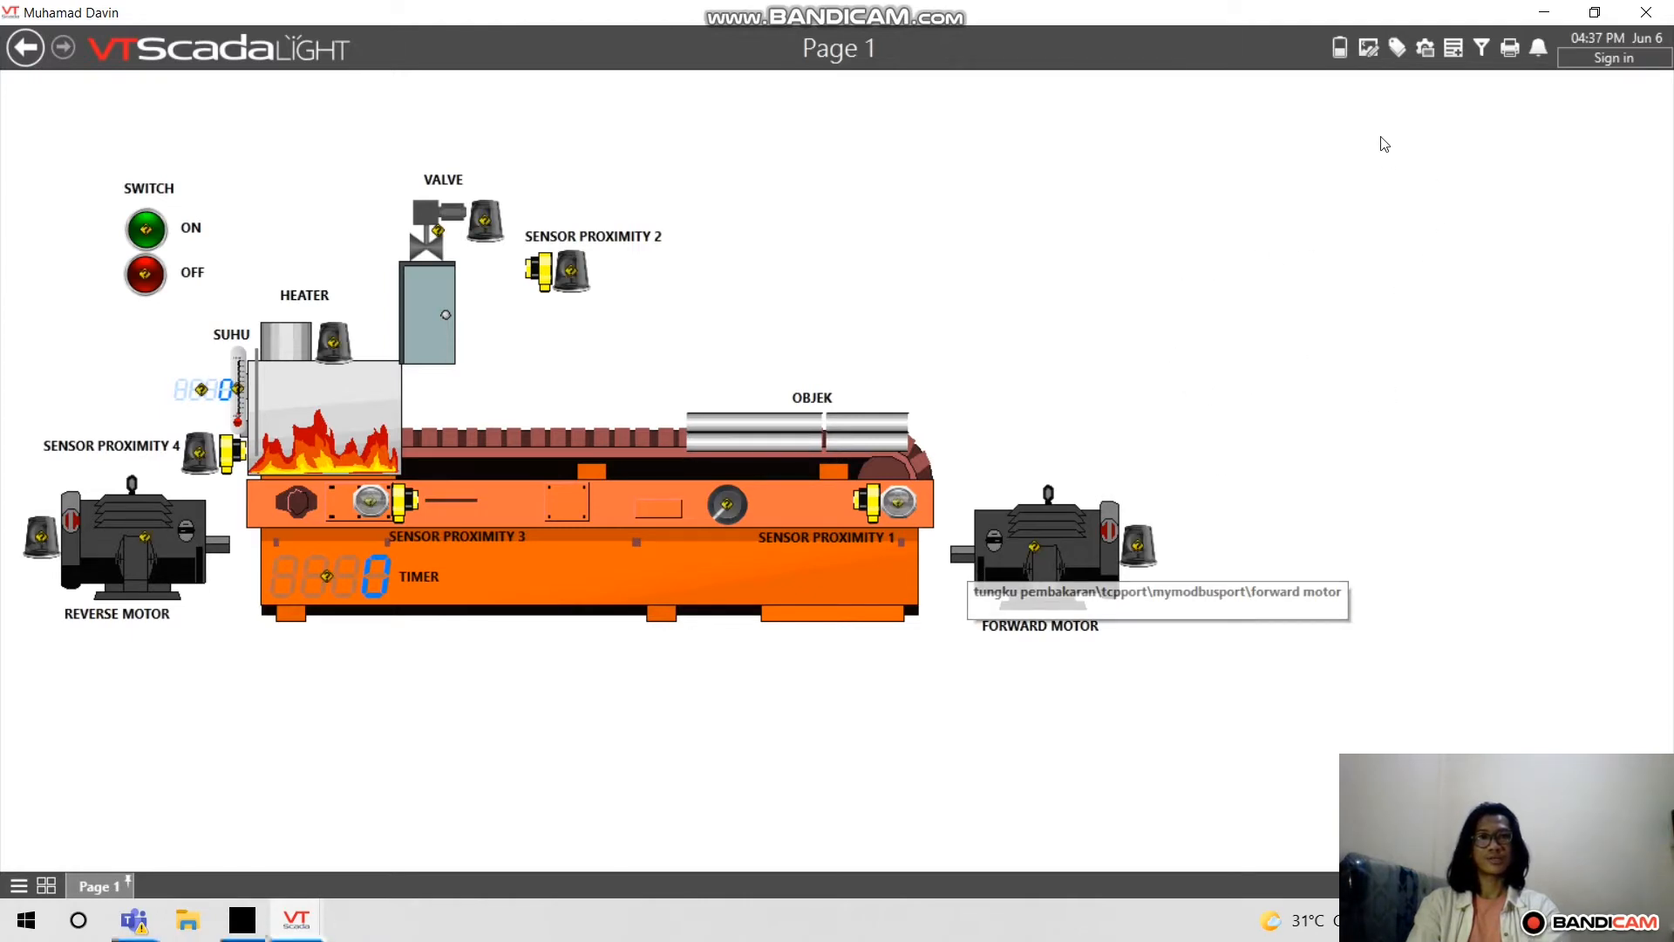
Examine the names, types and addresses of the mymodbusport tags in the Tag Browser against the furnace components on Page 1
click(1397, 48)
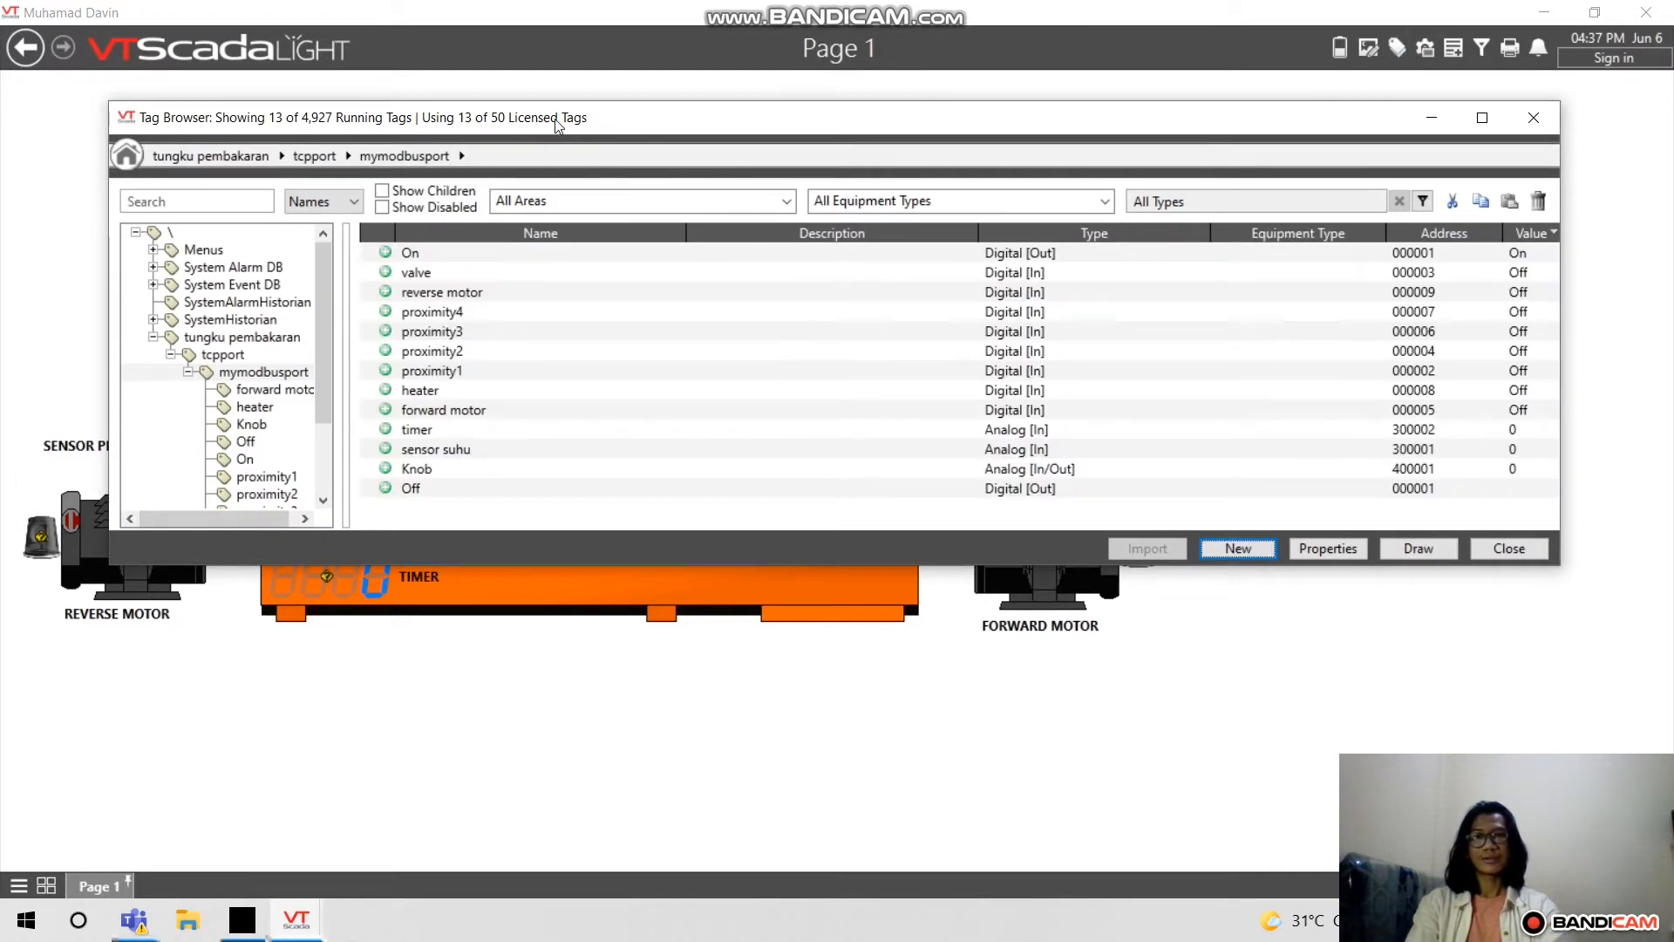
drag(556, 125, 458, 524)
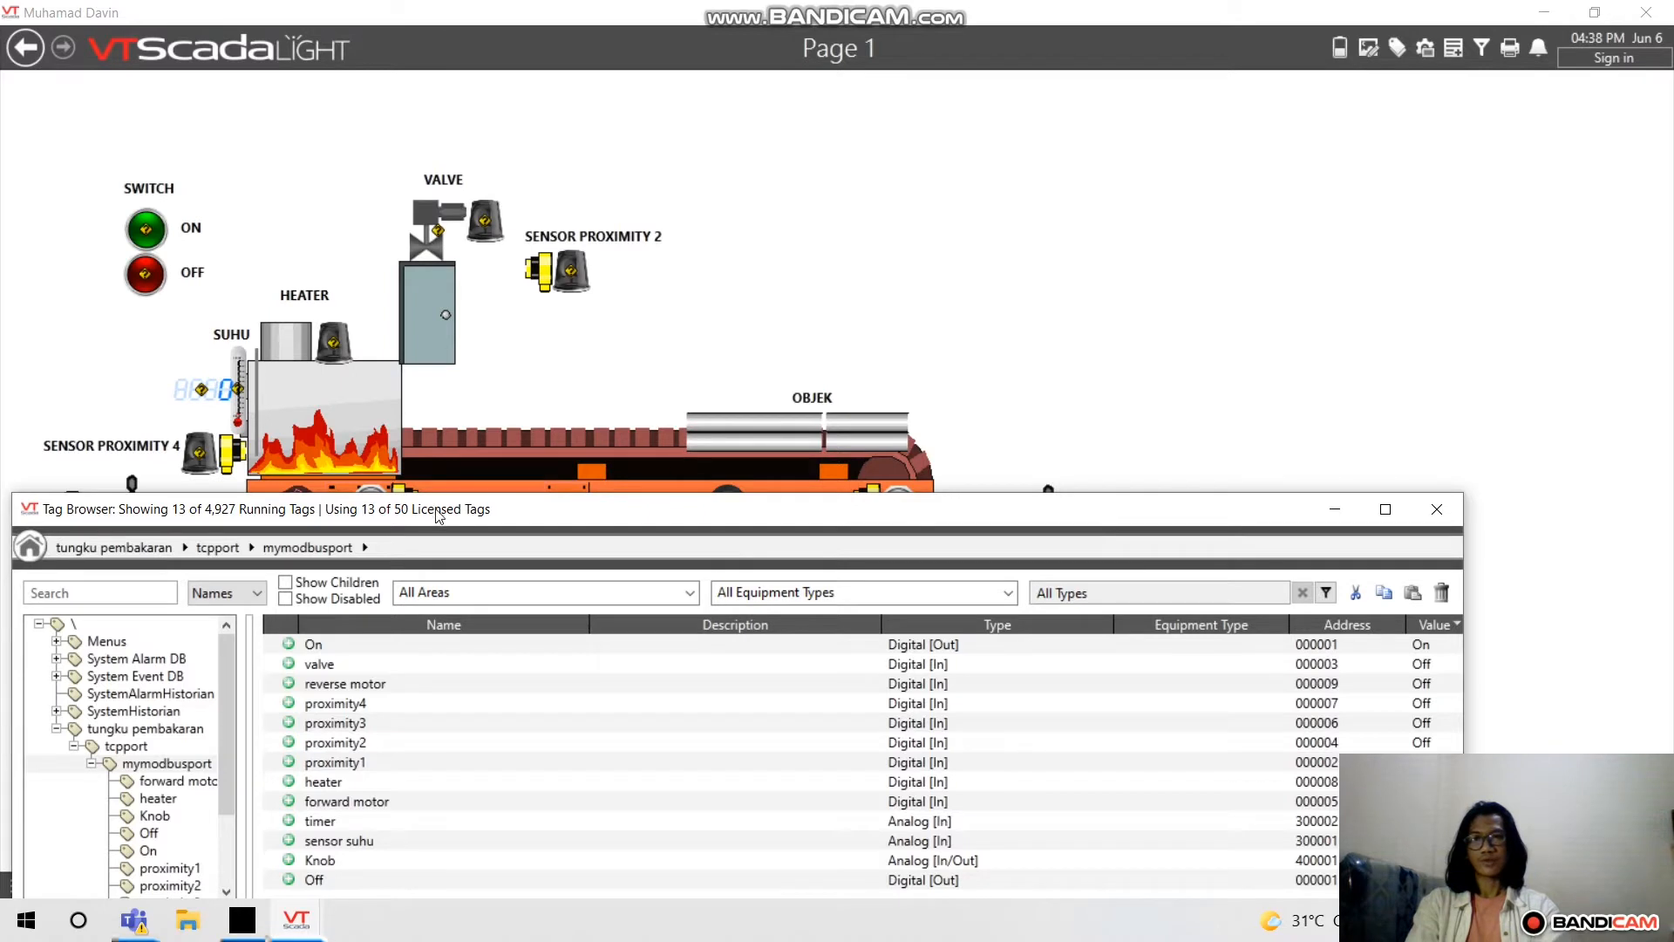
drag(439, 514, 405, 581)
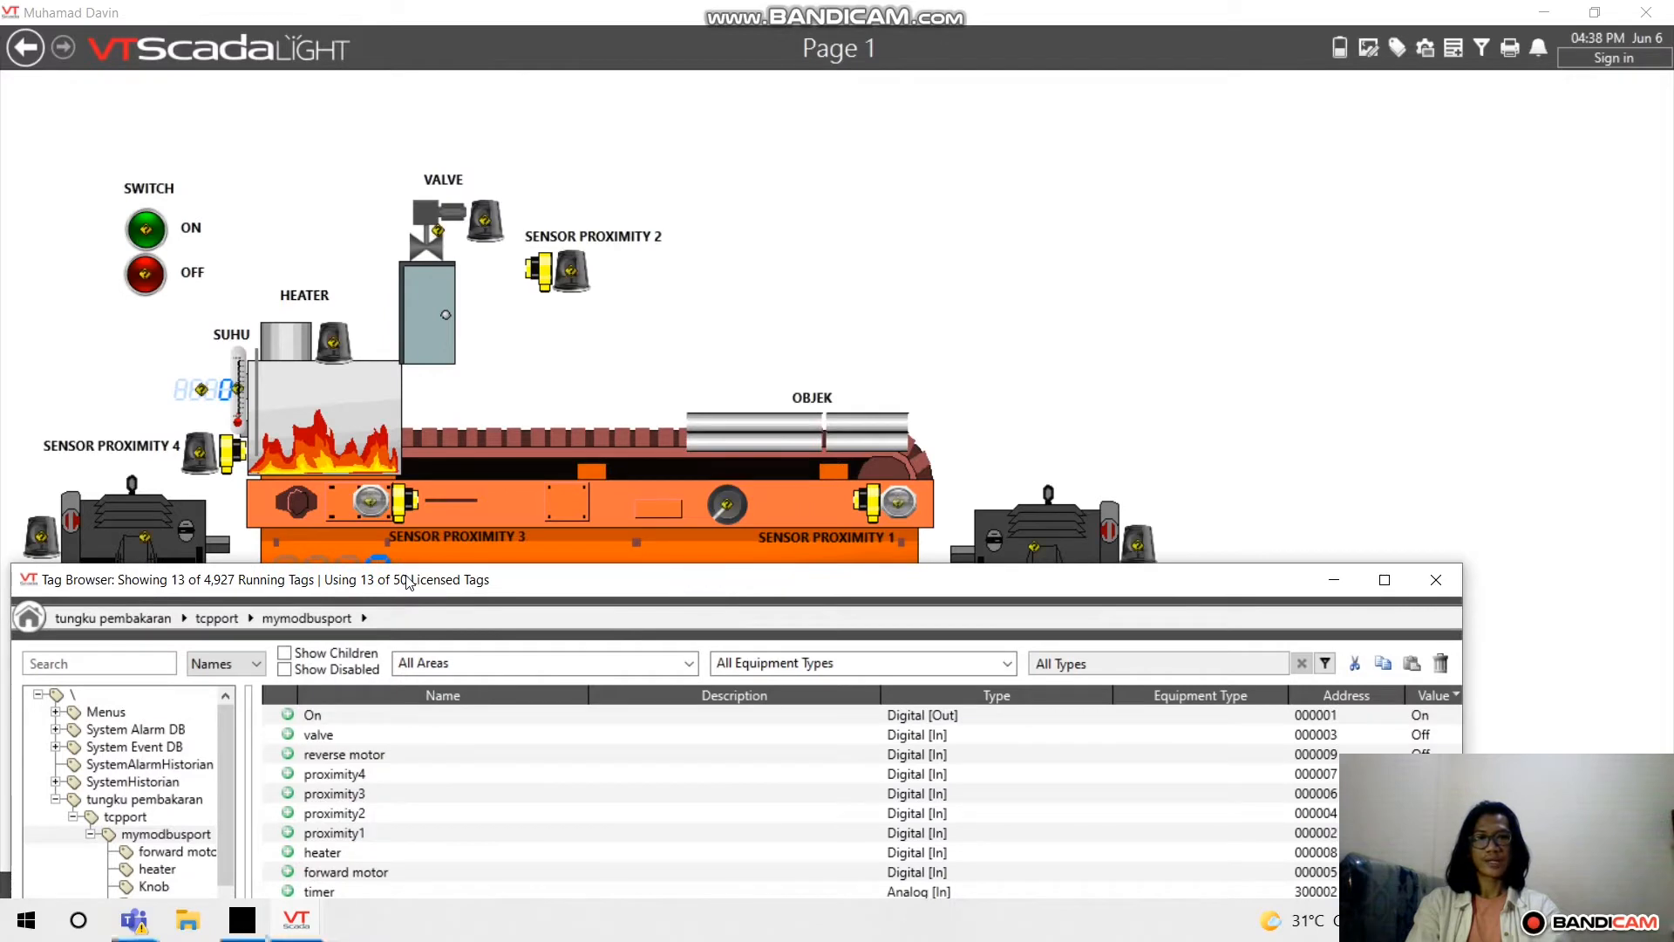
drag(388, 579, 375, 473)
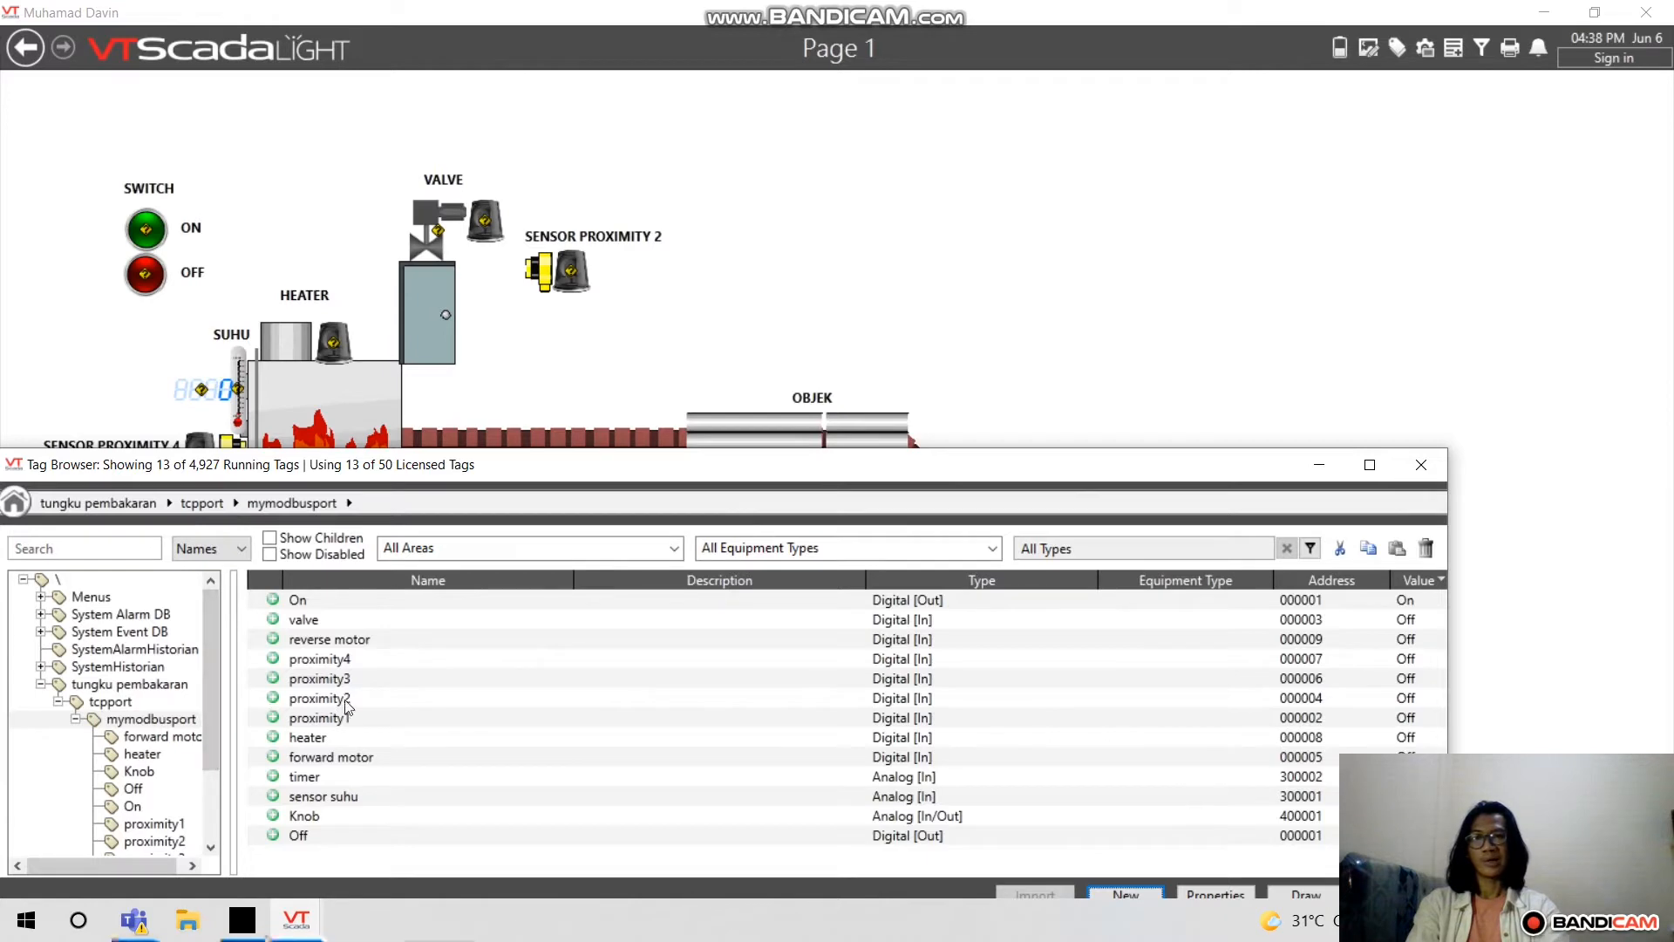
drag(420, 475, 484, 403)
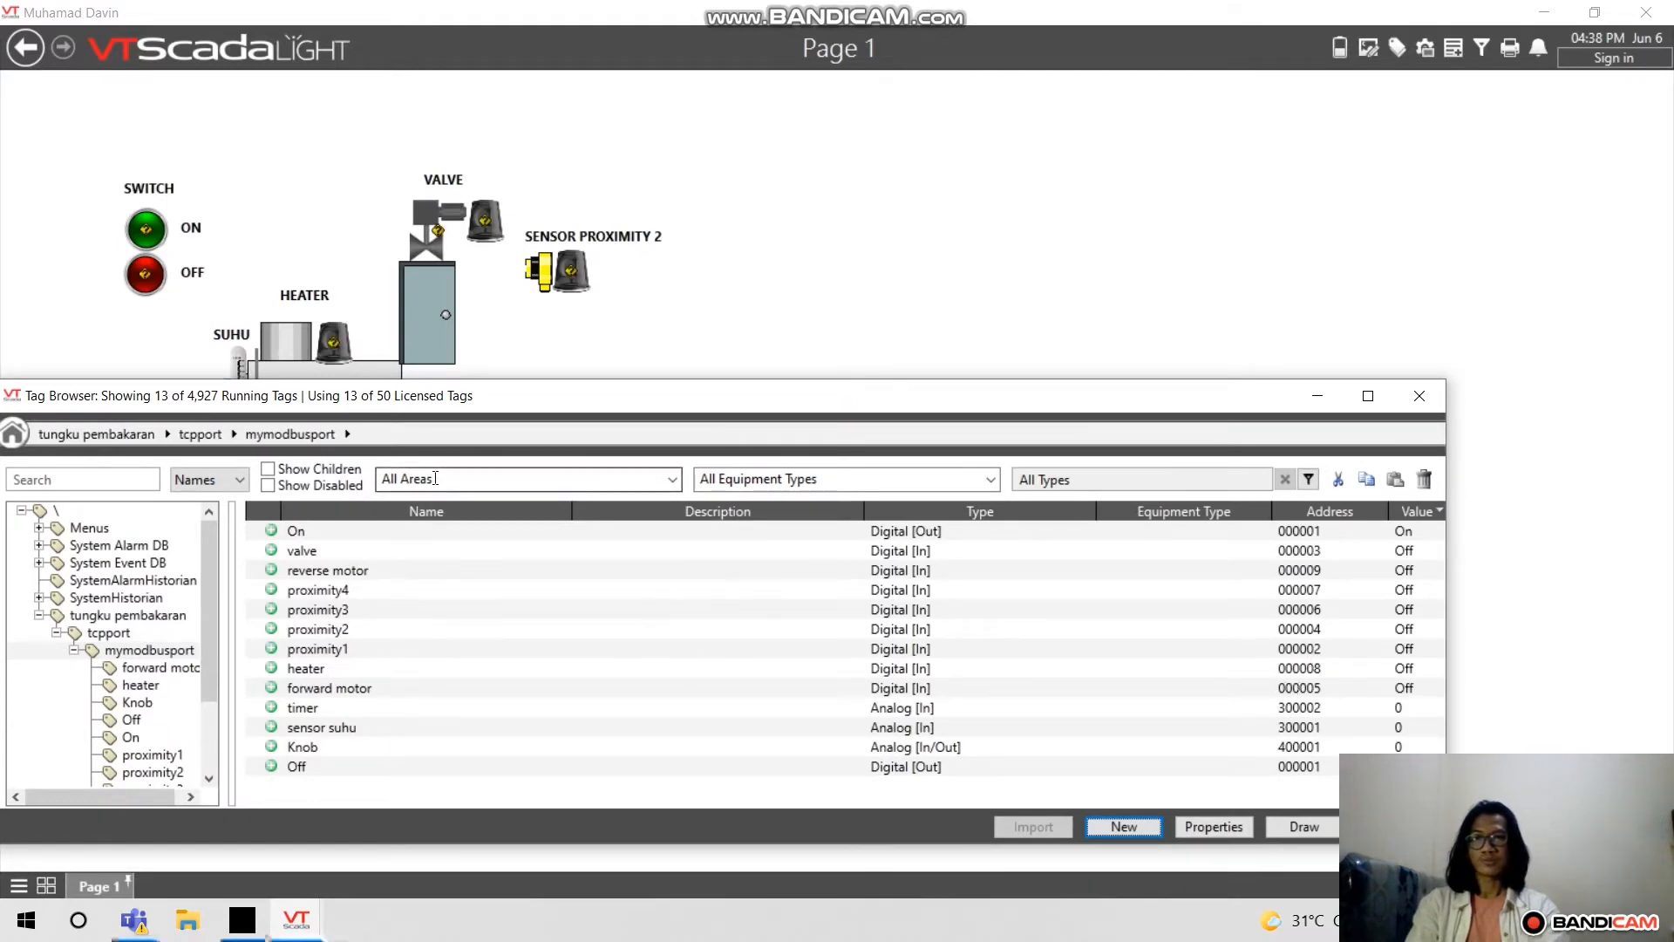
drag(536, 392, 550, 657)
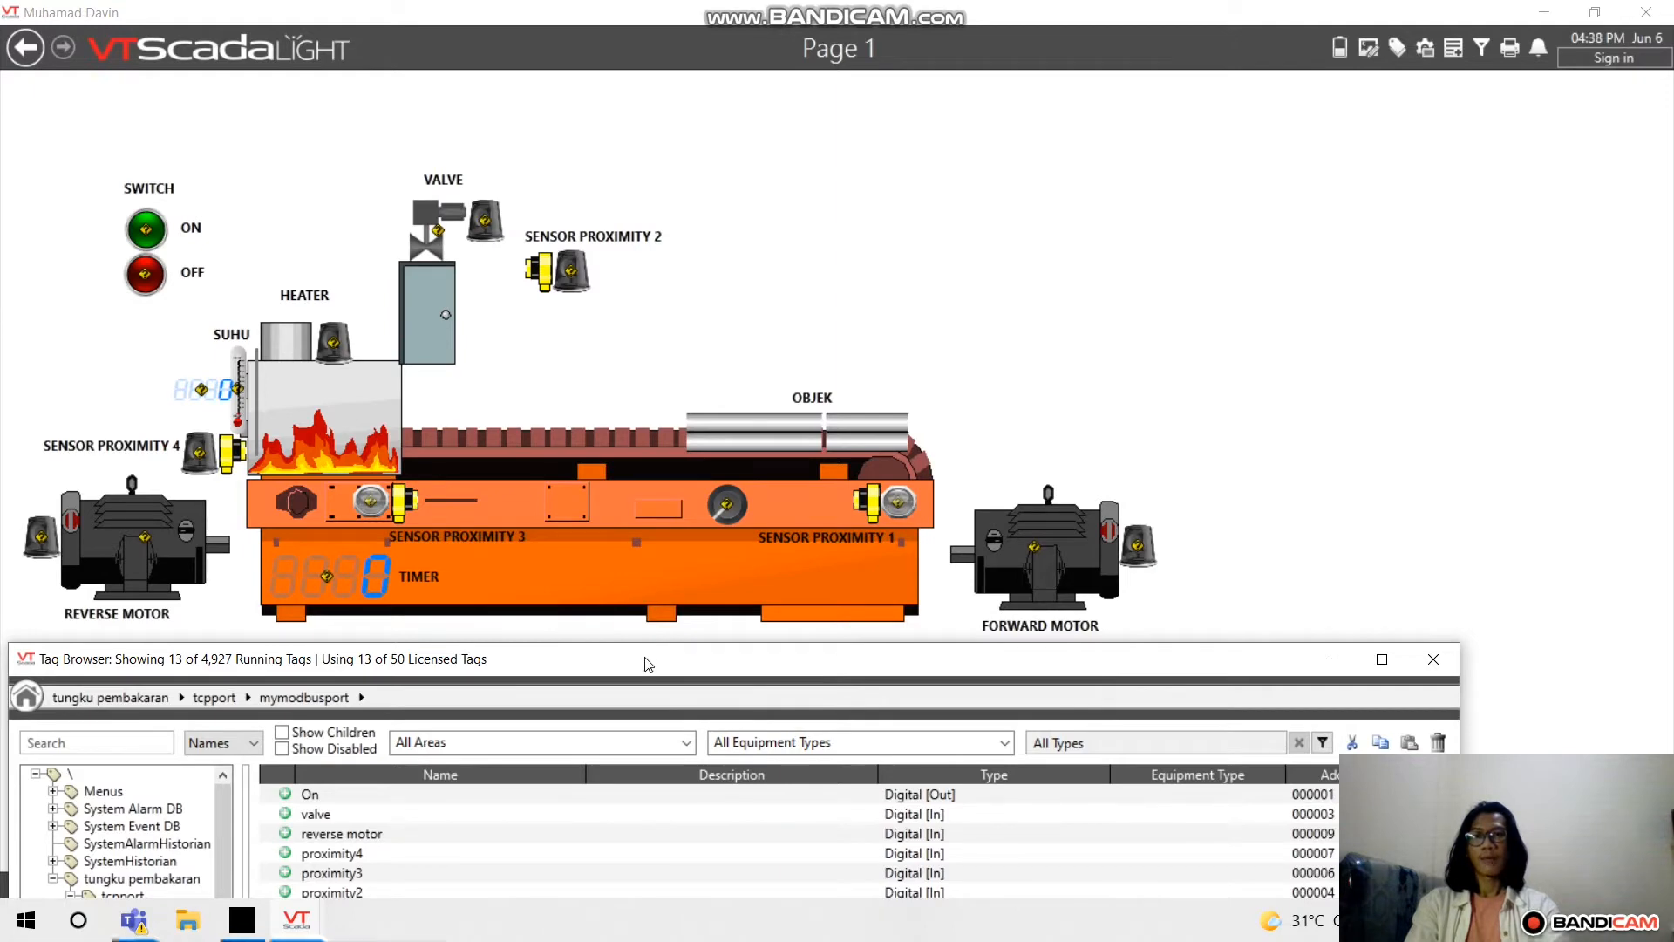
drag(647, 660, 602, 343)
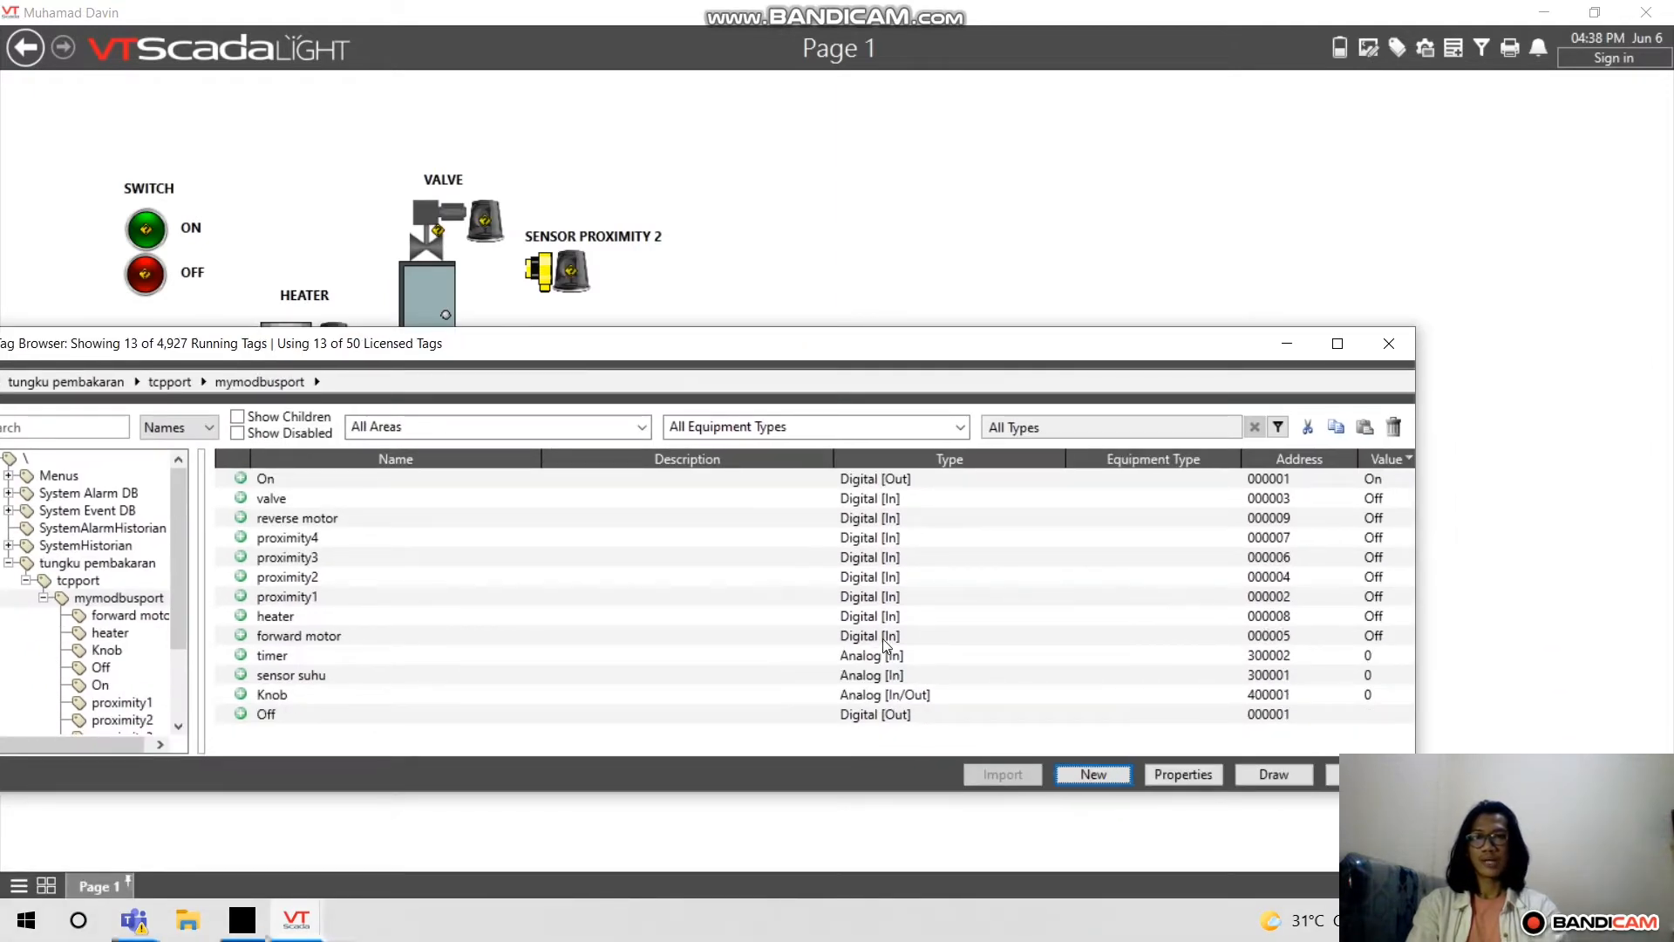
drag(701, 355, 761, 763)
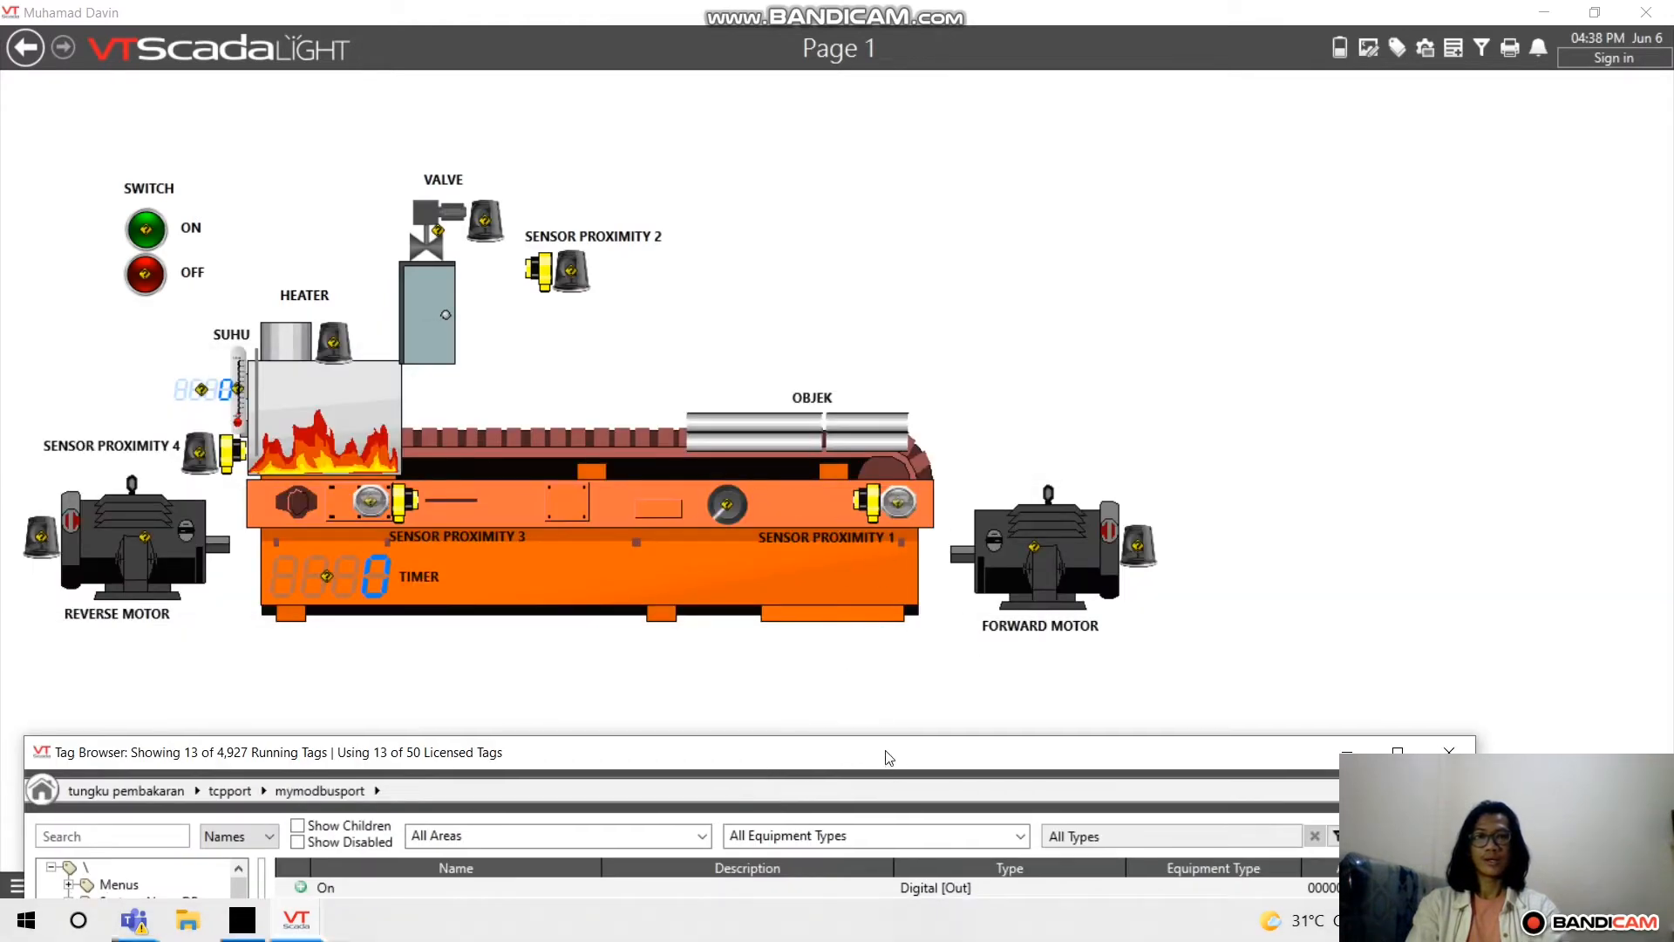
drag(888, 757, 858, 317)
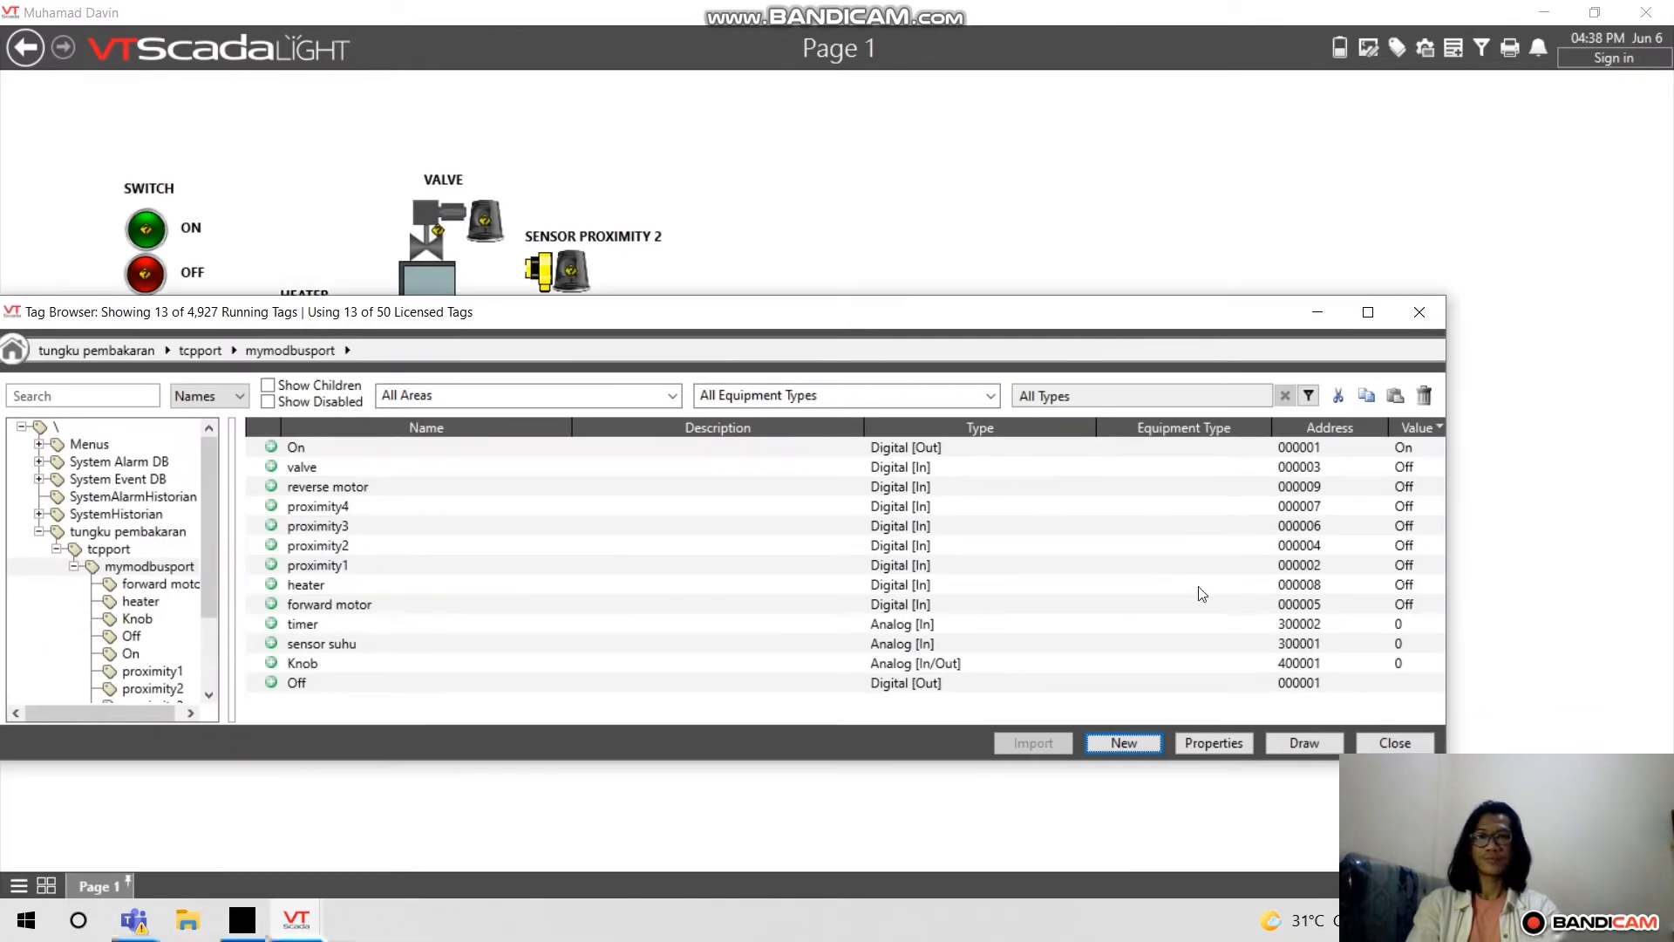
drag(528, 338, 402, 353)
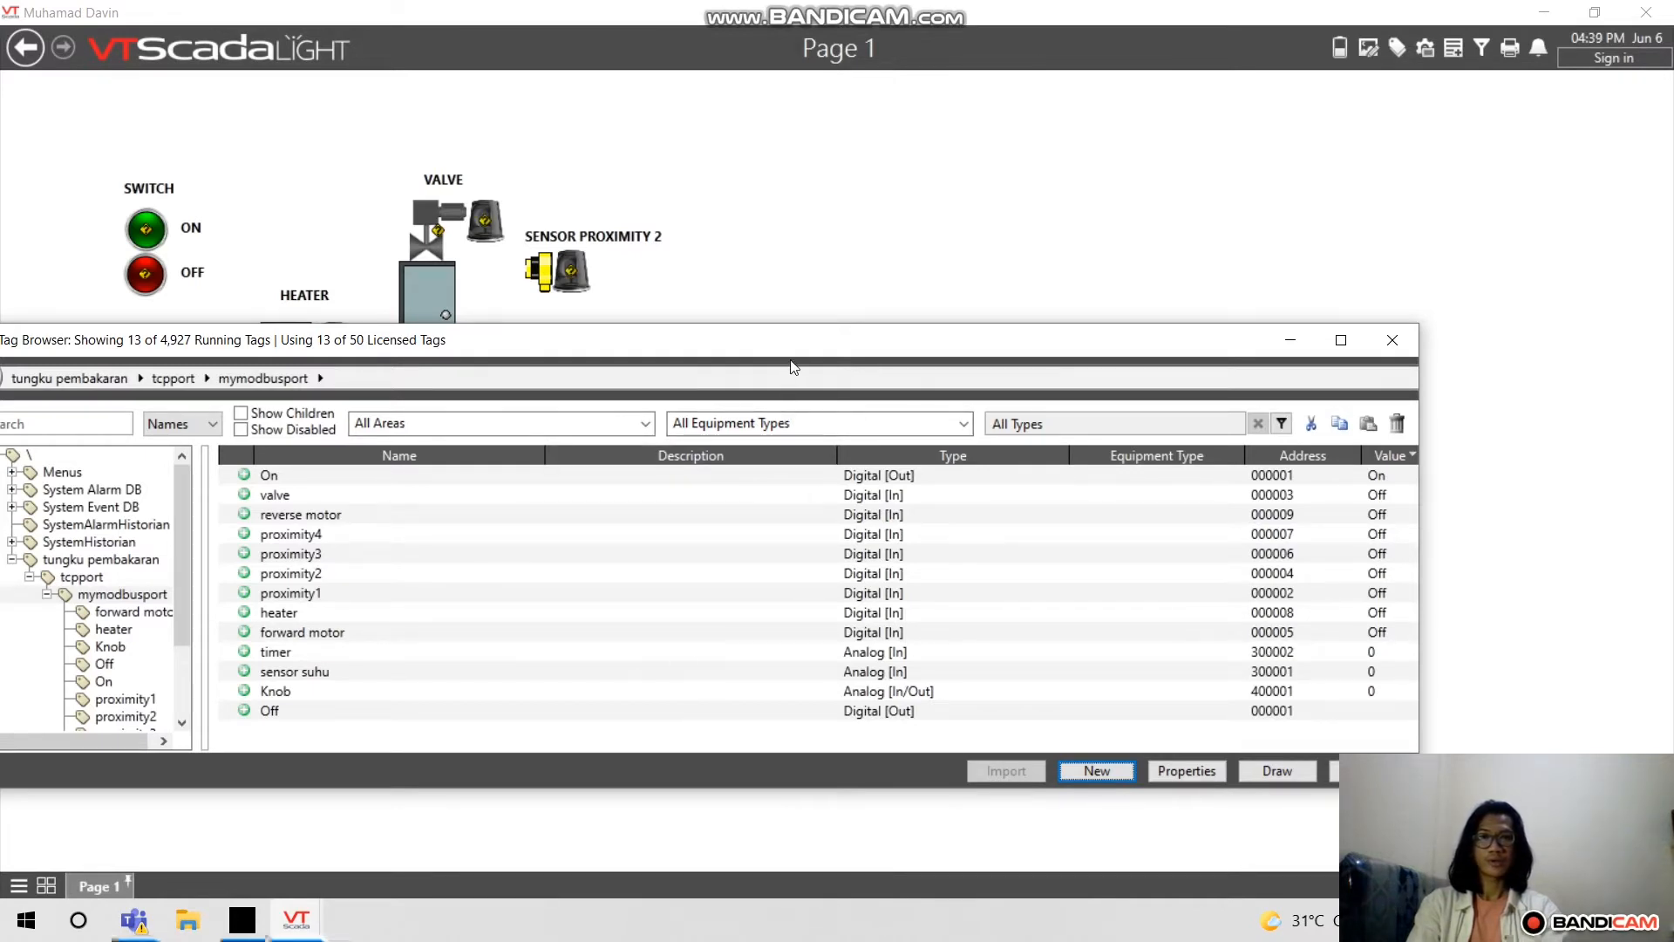
drag(792, 366, 814, 708)
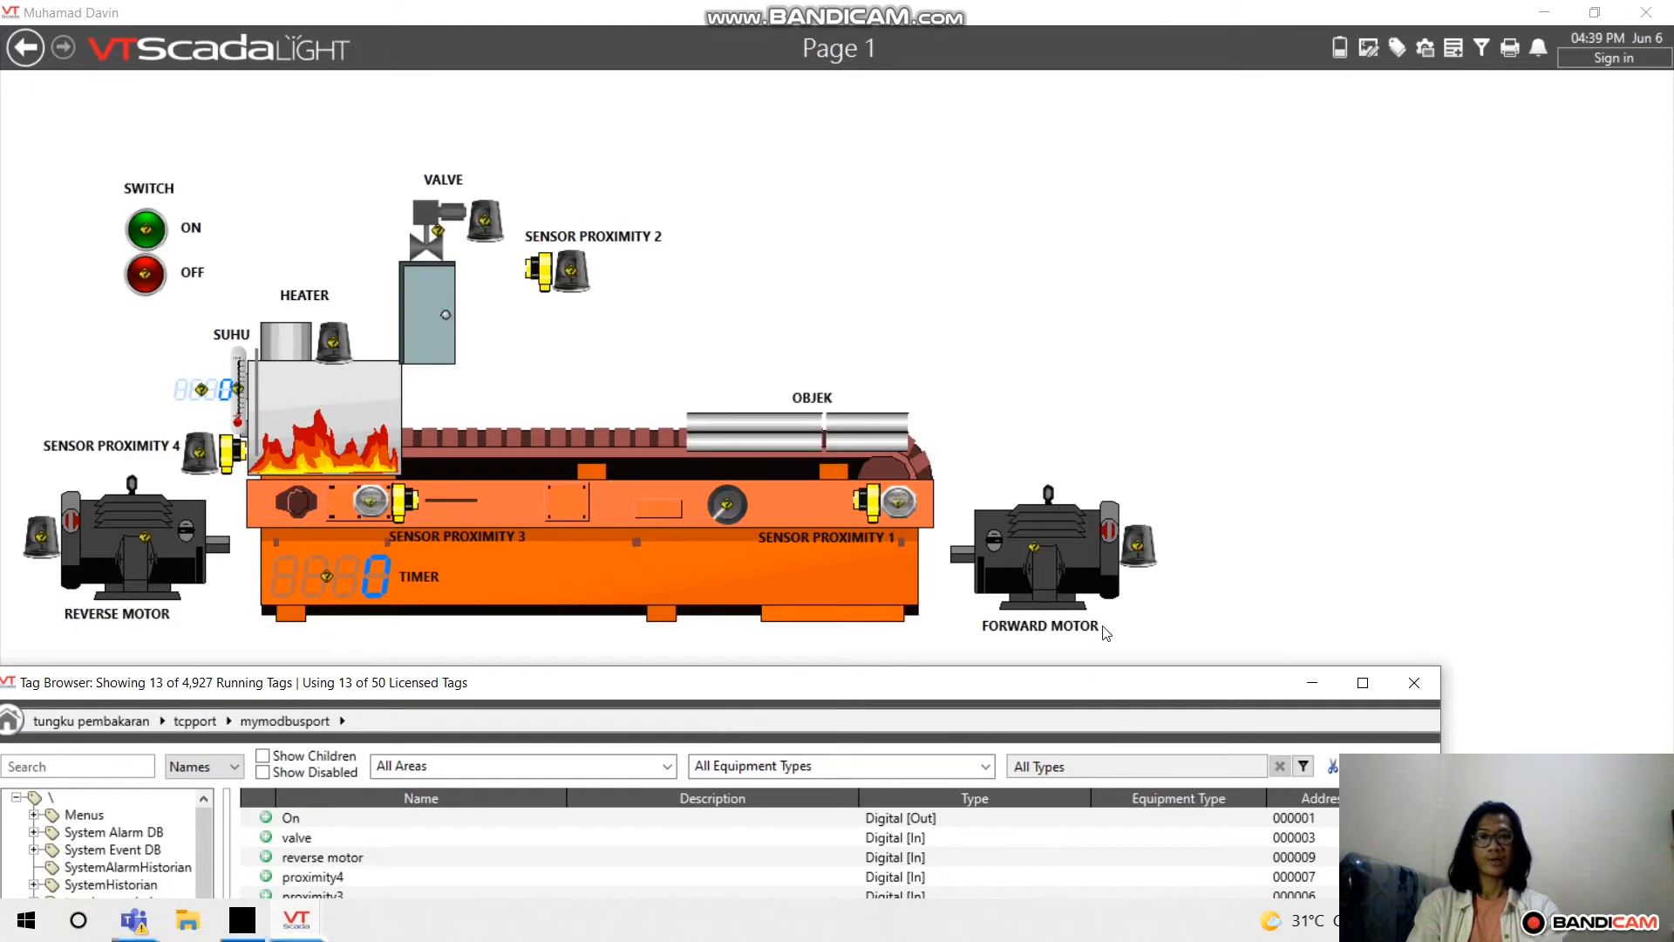
drag(1064, 693, 1063, 377)
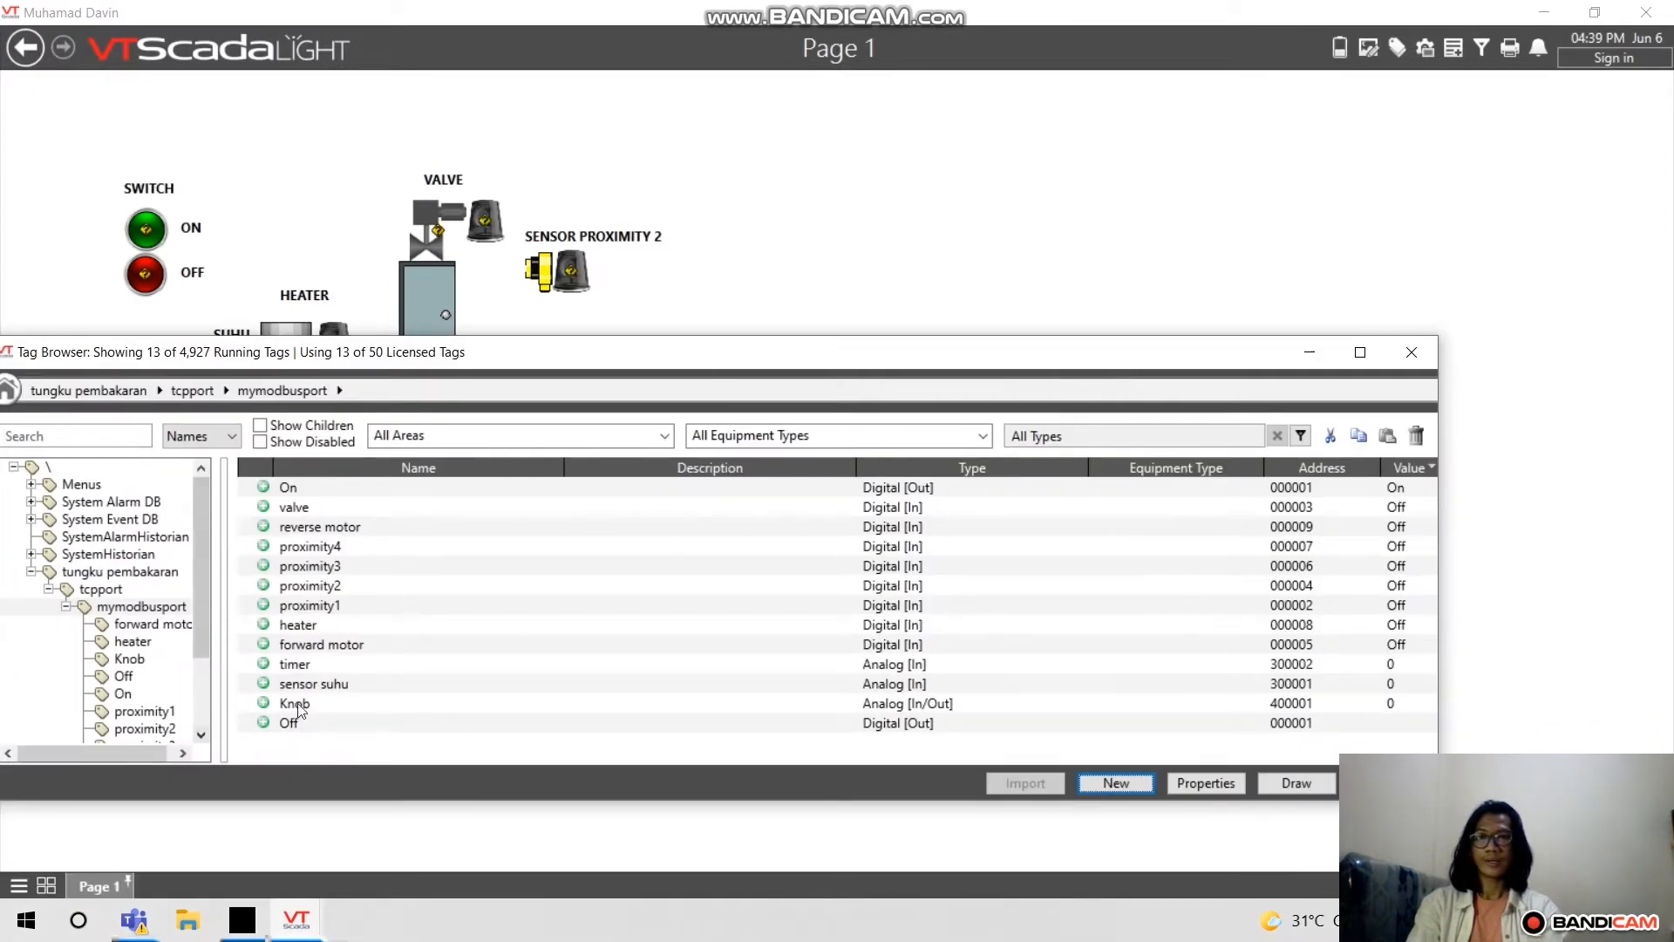
mouse_move(421, 358)
mouse_down()
mouse_move(417, 675)
mouse_move(421, 328)
mouse_up()
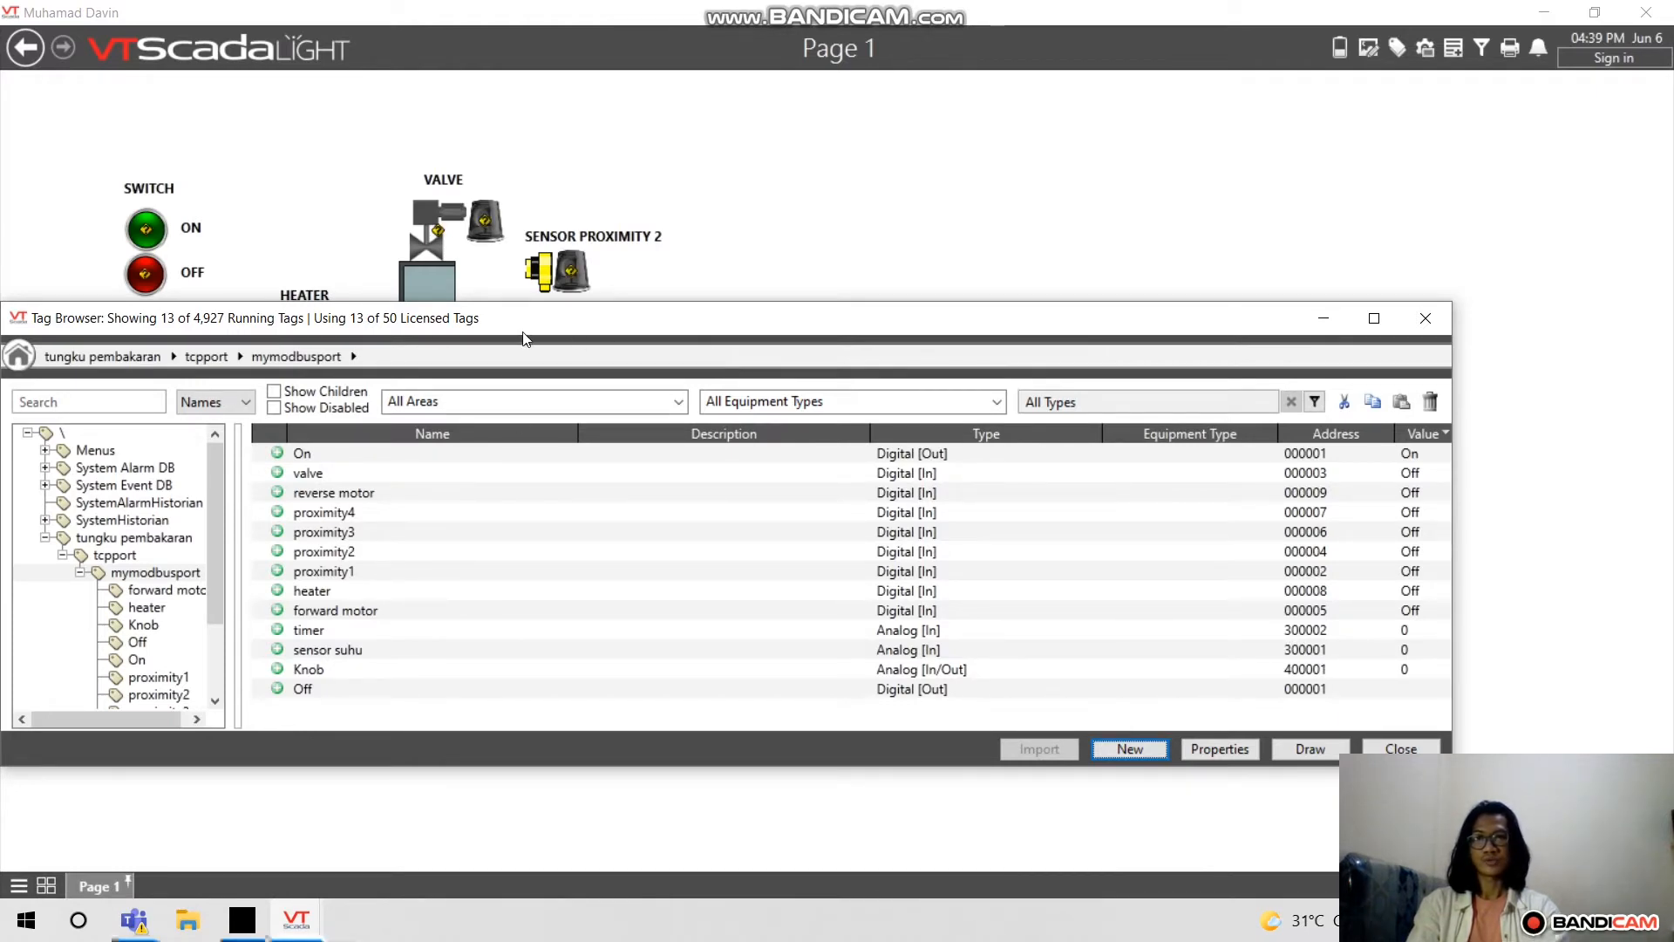
drag(523, 338, 490, 655)
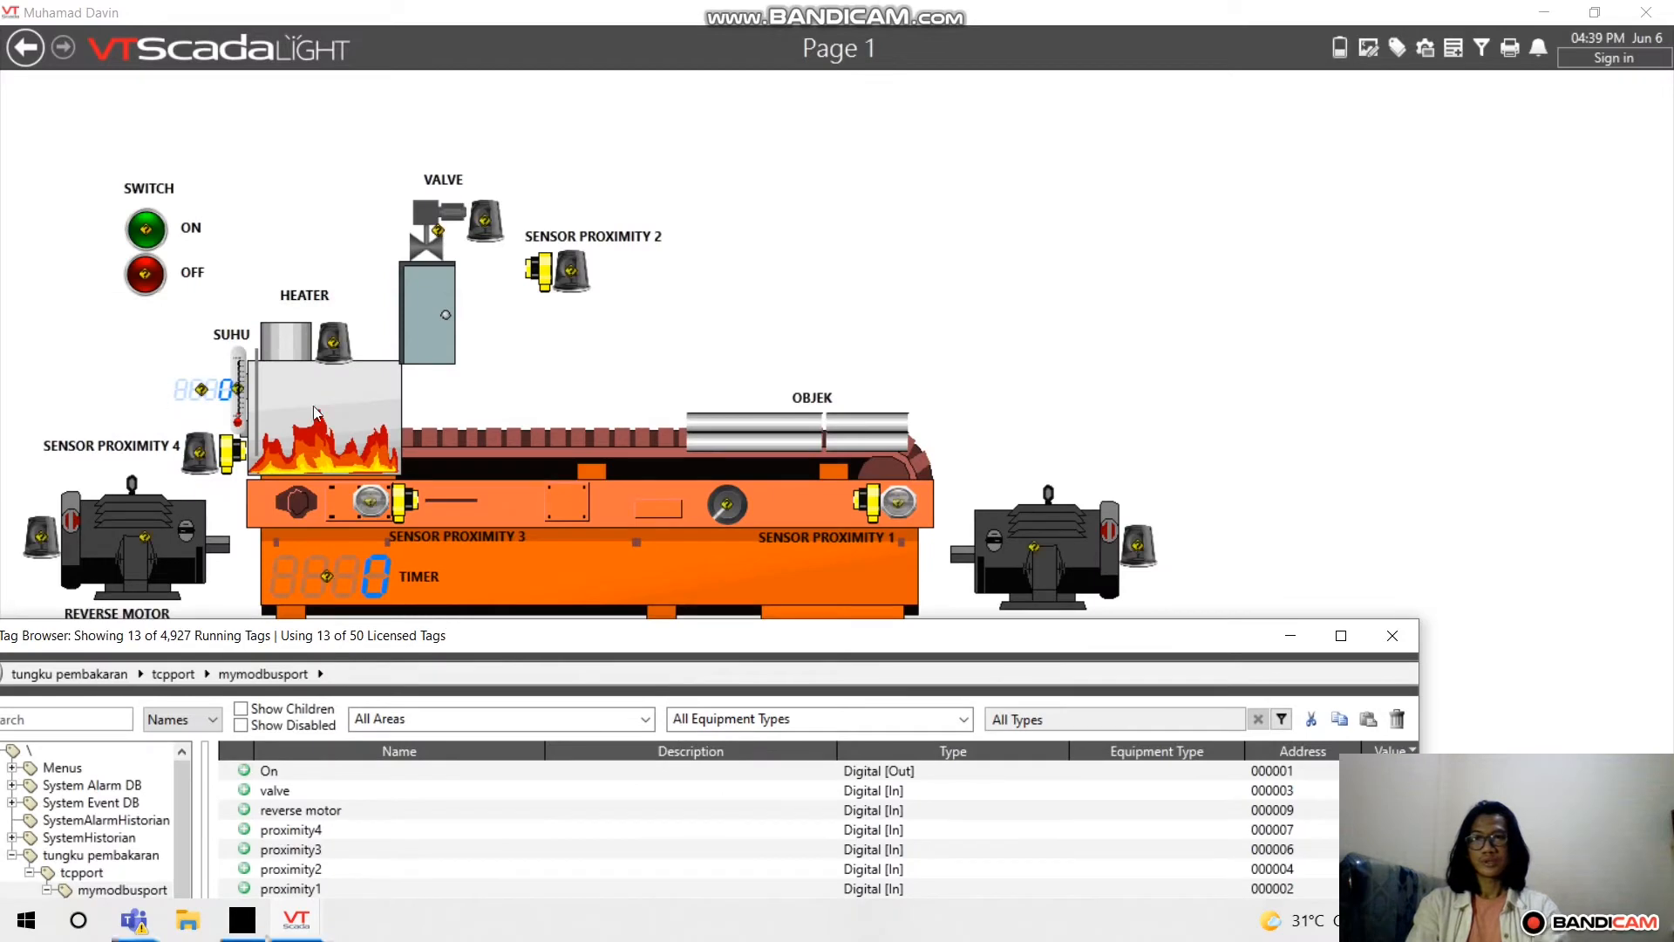
drag(410, 651, 406, 389)
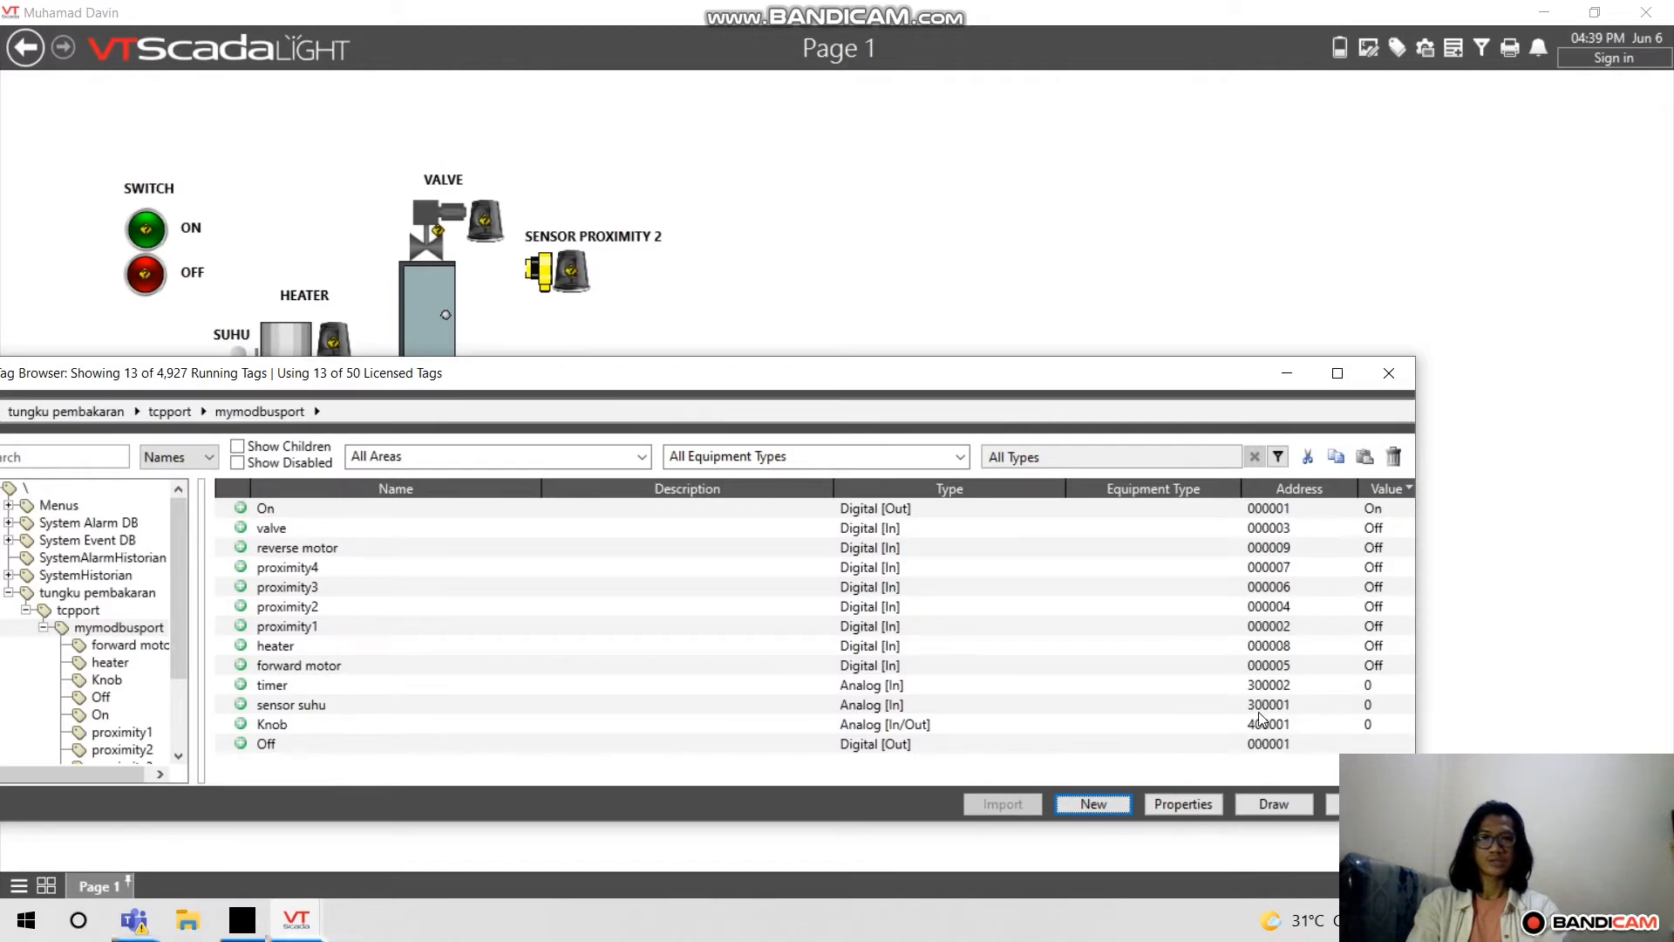
drag(401, 375, 379, 618)
drag(739, 613, 748, 325)
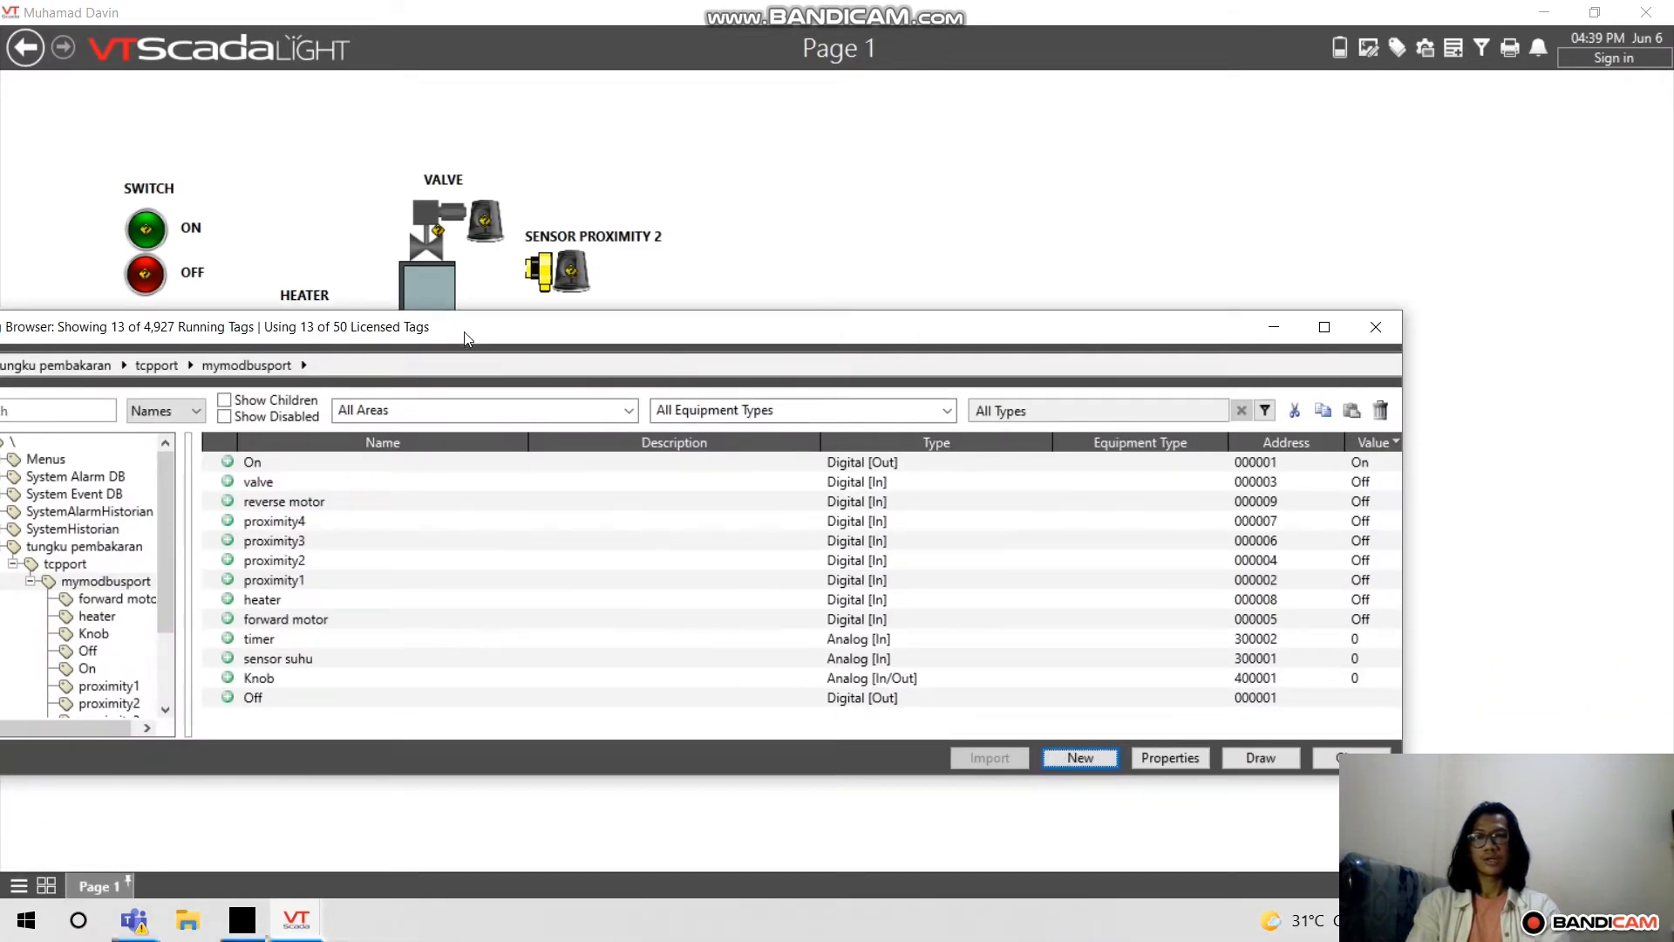
drag(469, 333, 448, 541)
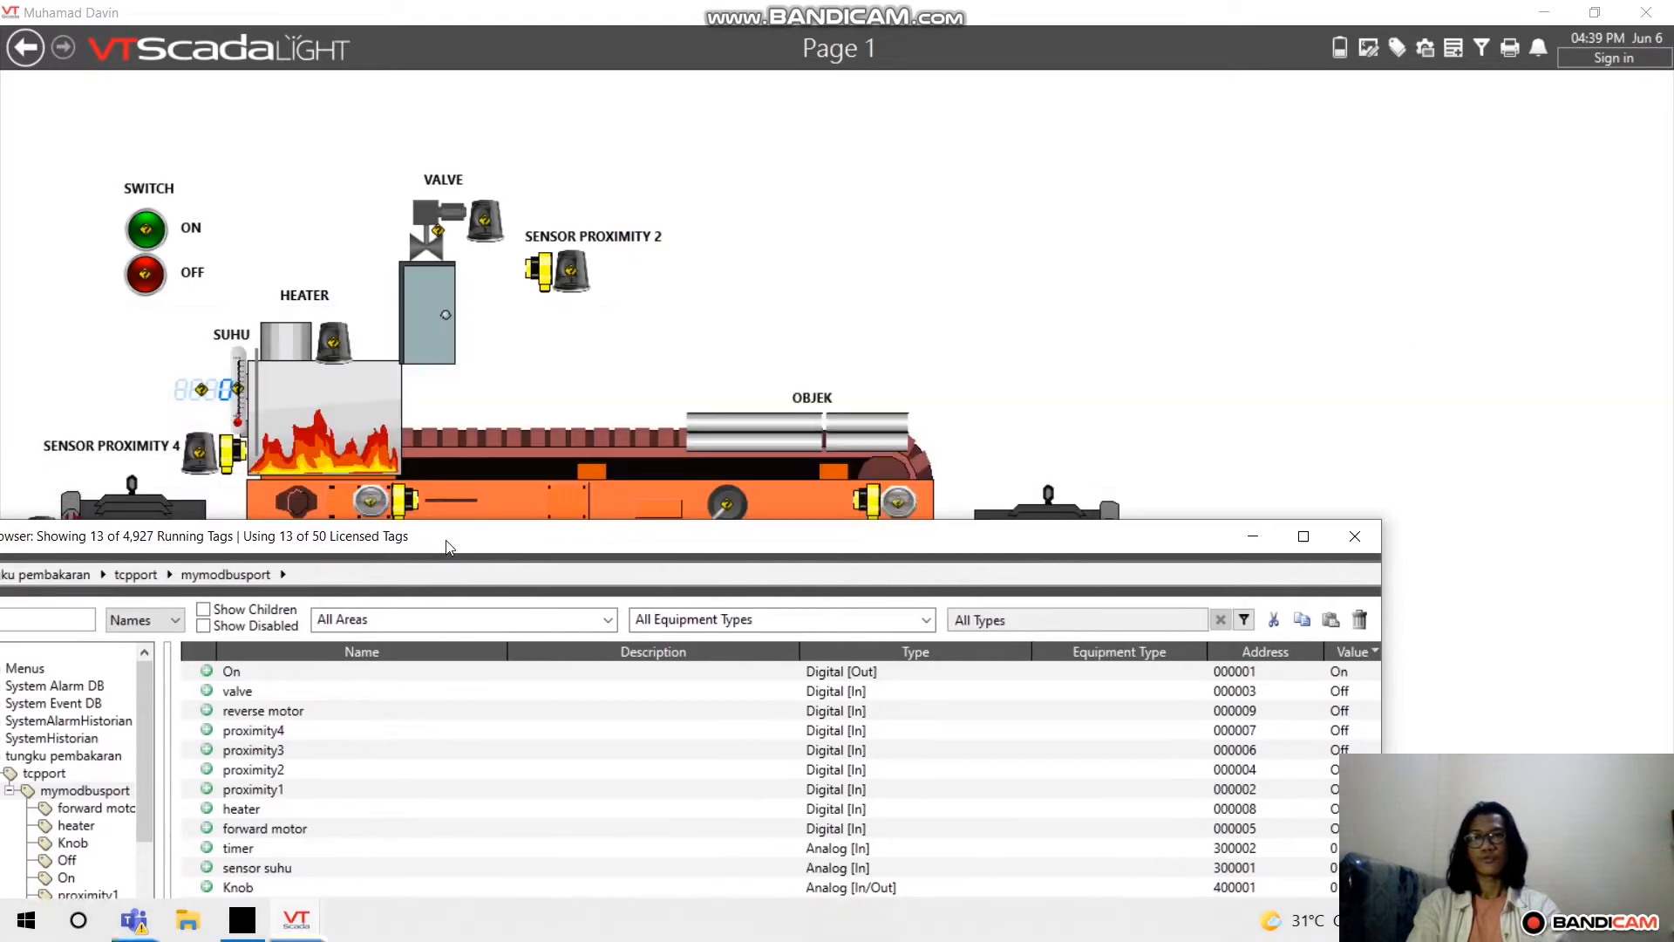
drag(316, 537, 316, 287)
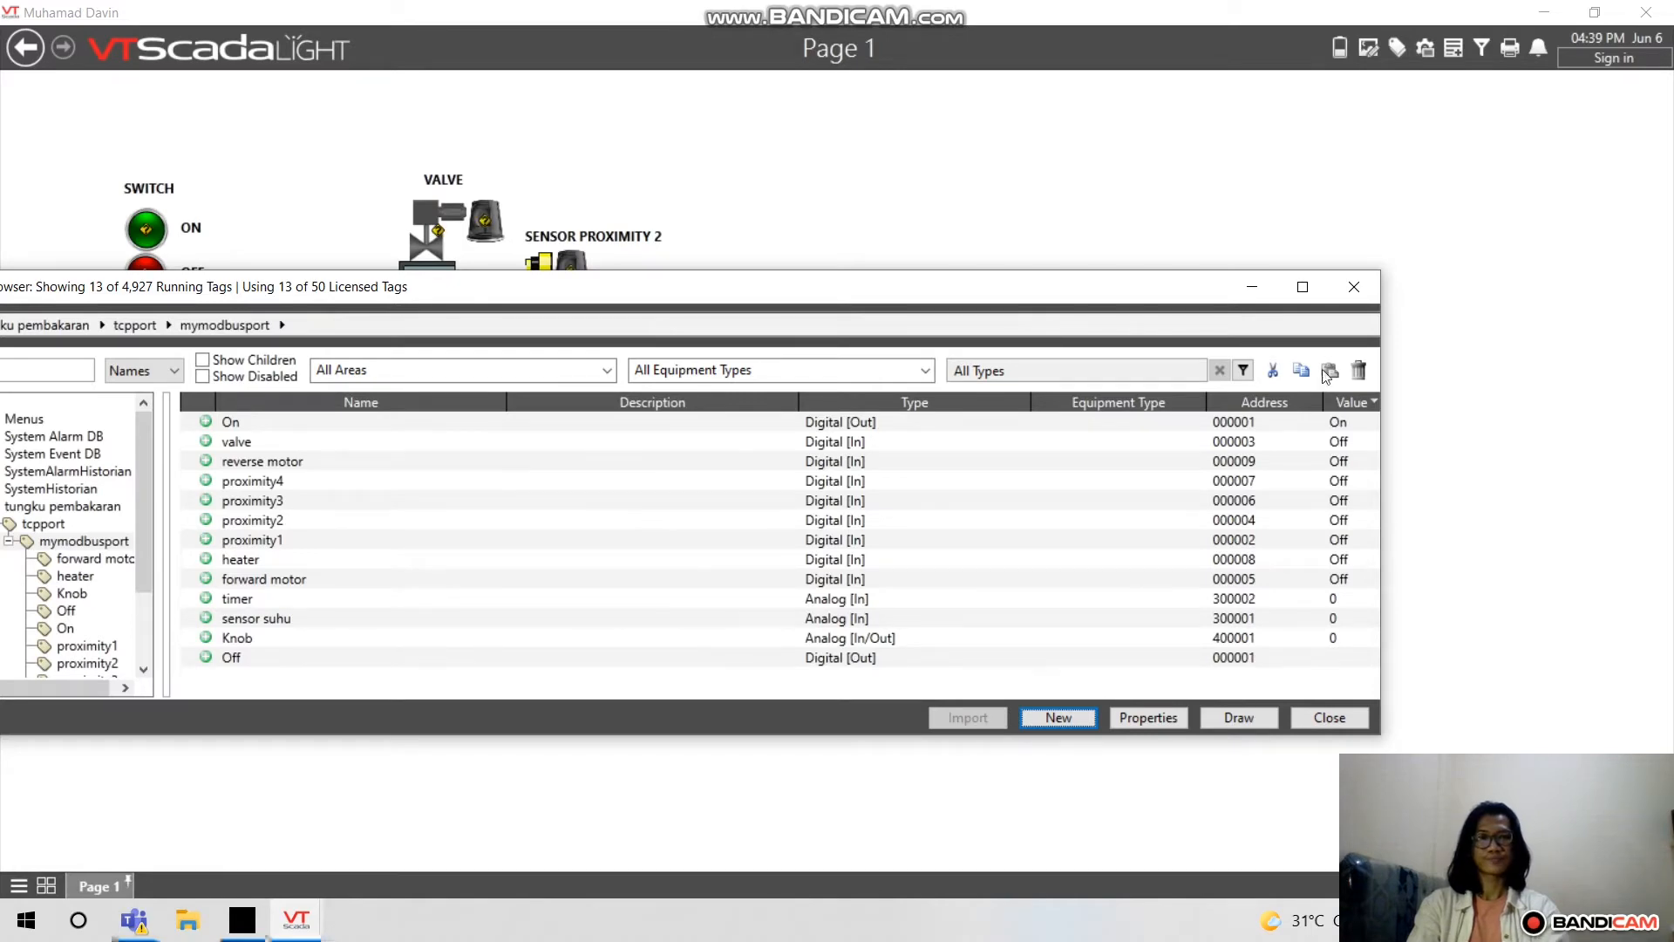
click(1245, 285)
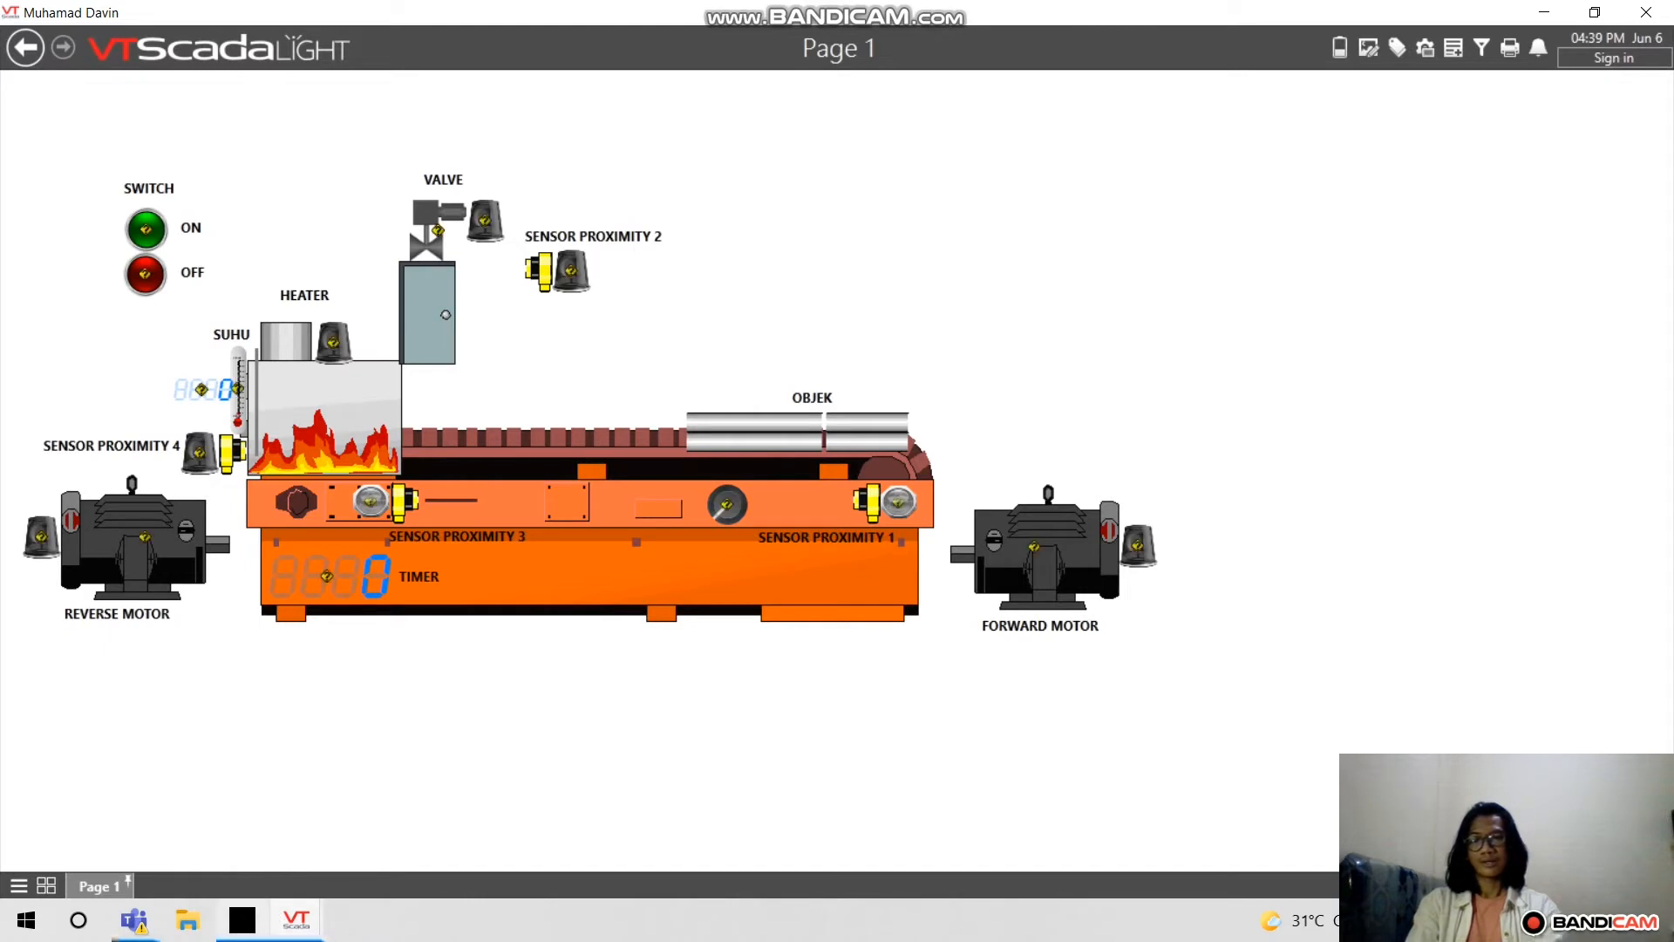
Switch to PeakHMI MB TCP Slave, open its register data monitor and place it beside the furnace drawing
click(242, 919)
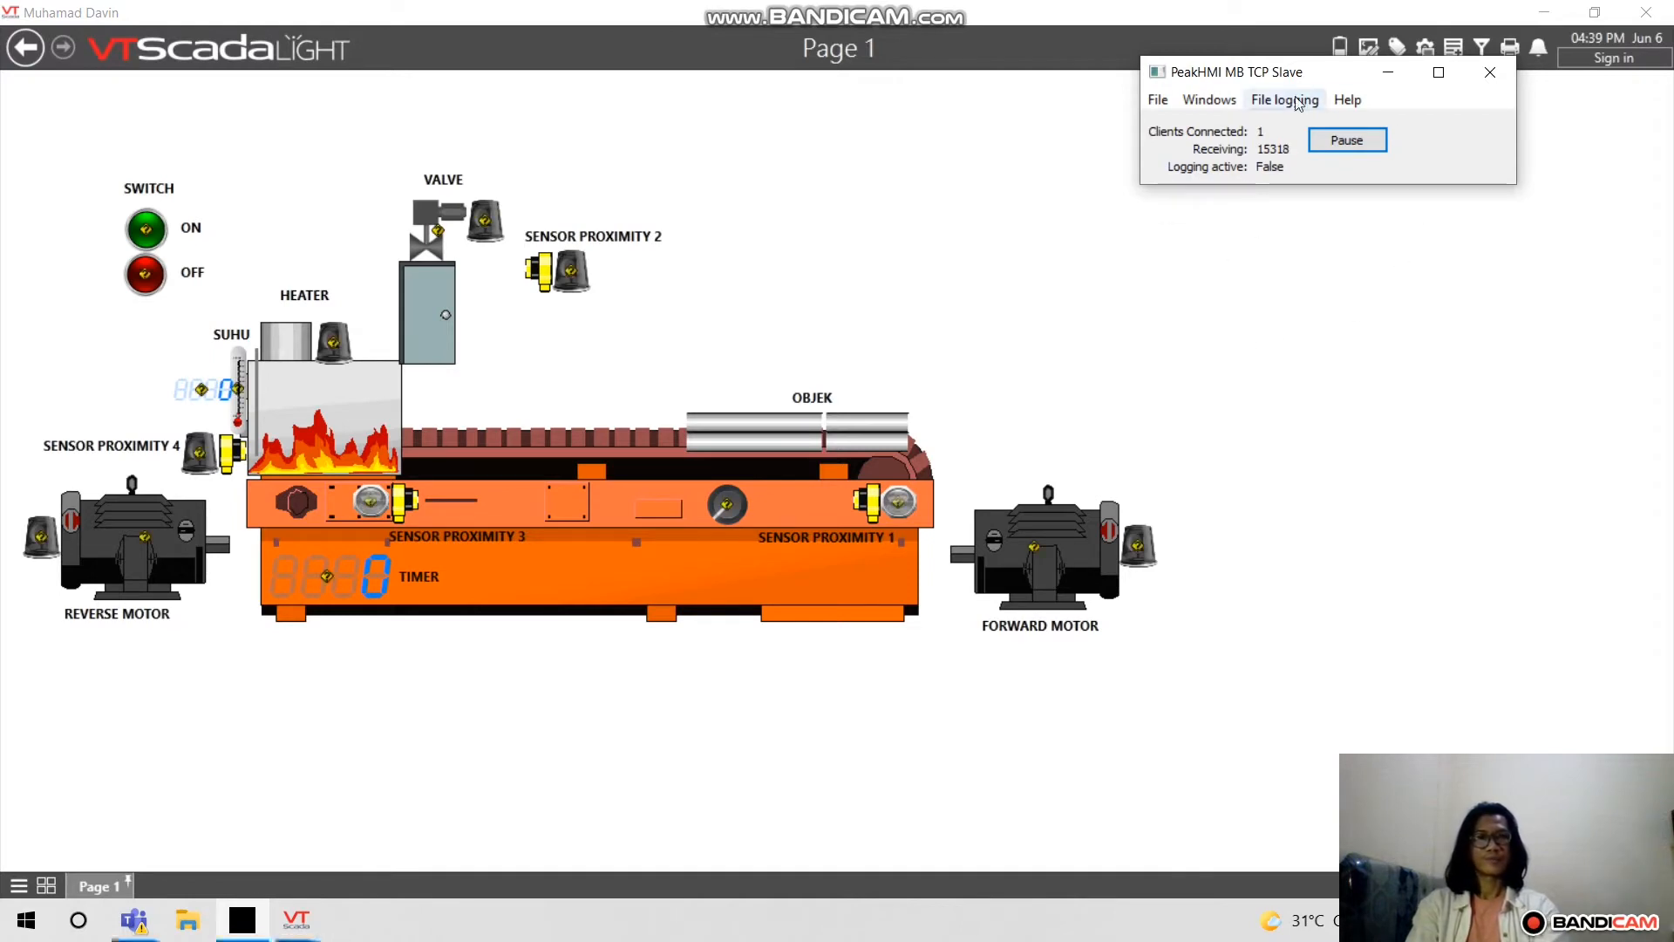
click(1216, 103)
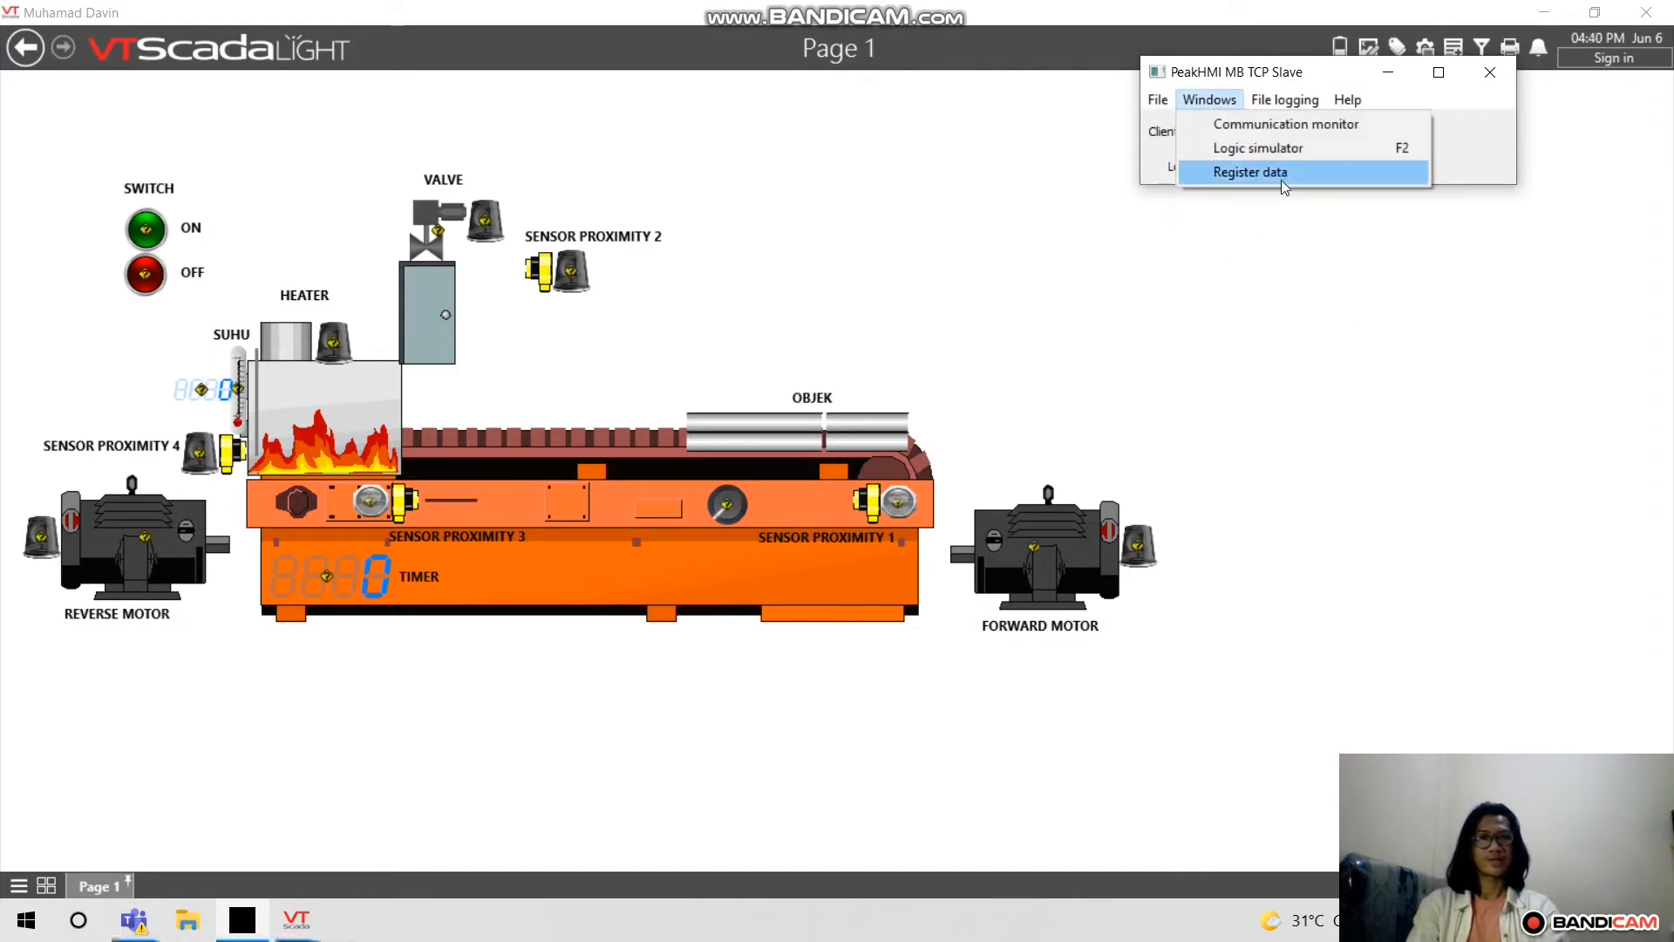
click(1280, 178)
drag(1163, 254, 1290, 187)
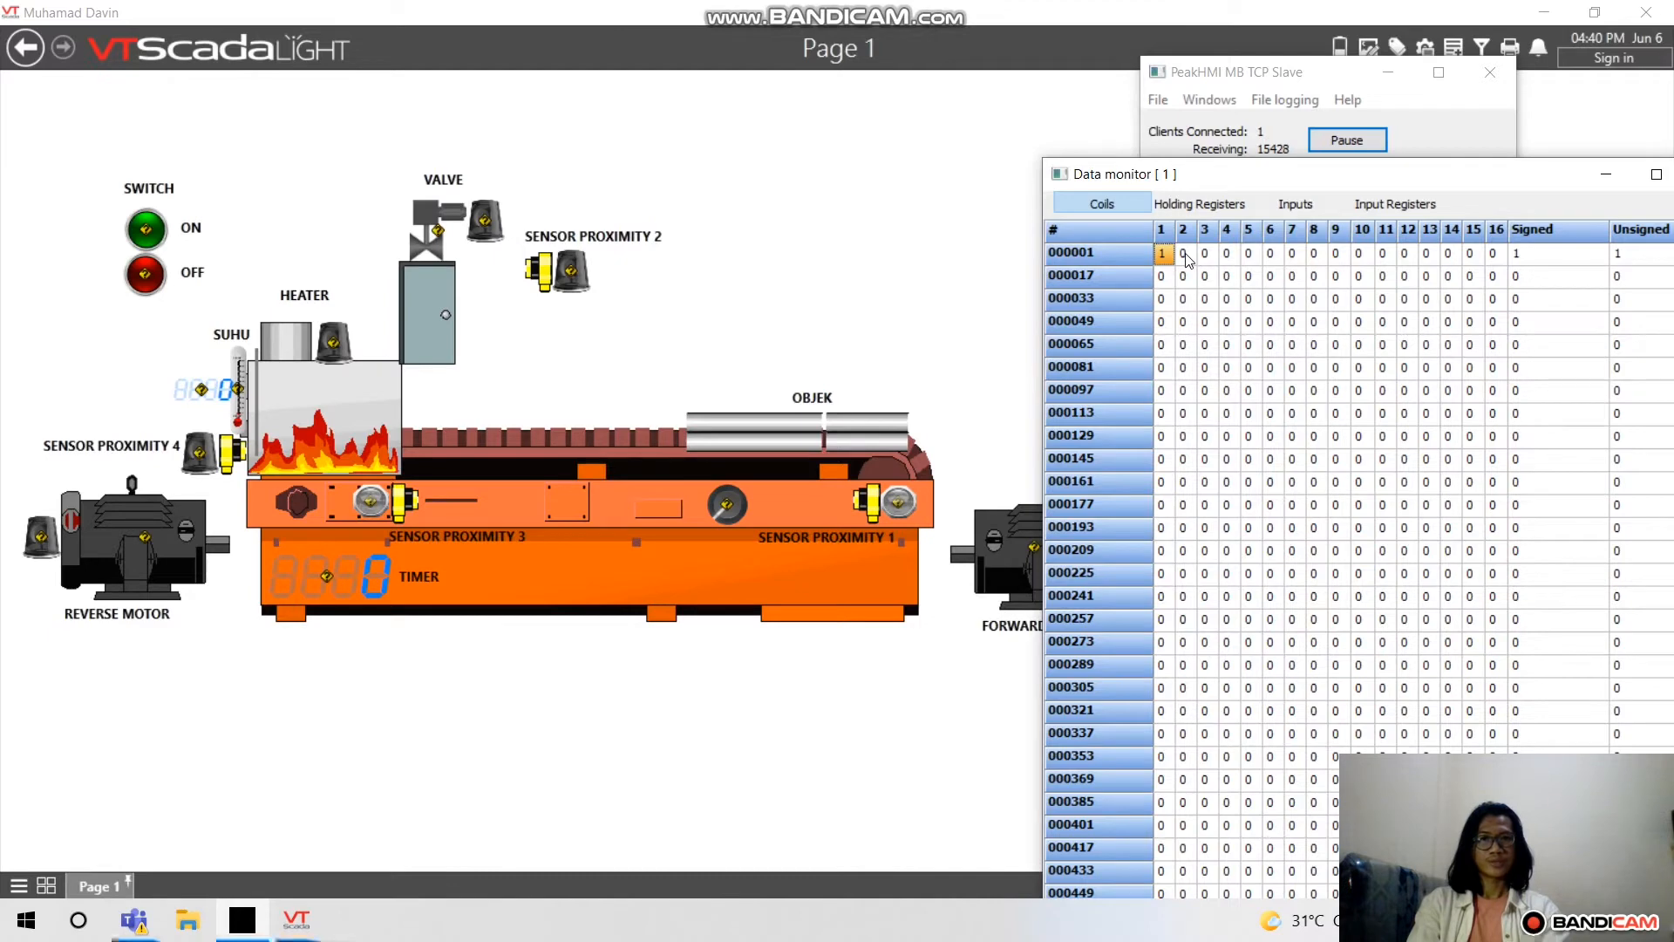
Set coils 2, 3, 4 and 5 to 1 for proximity sensor 1, the valve, proximity sensor 2 and the forward motor
double_click(1185, 253)
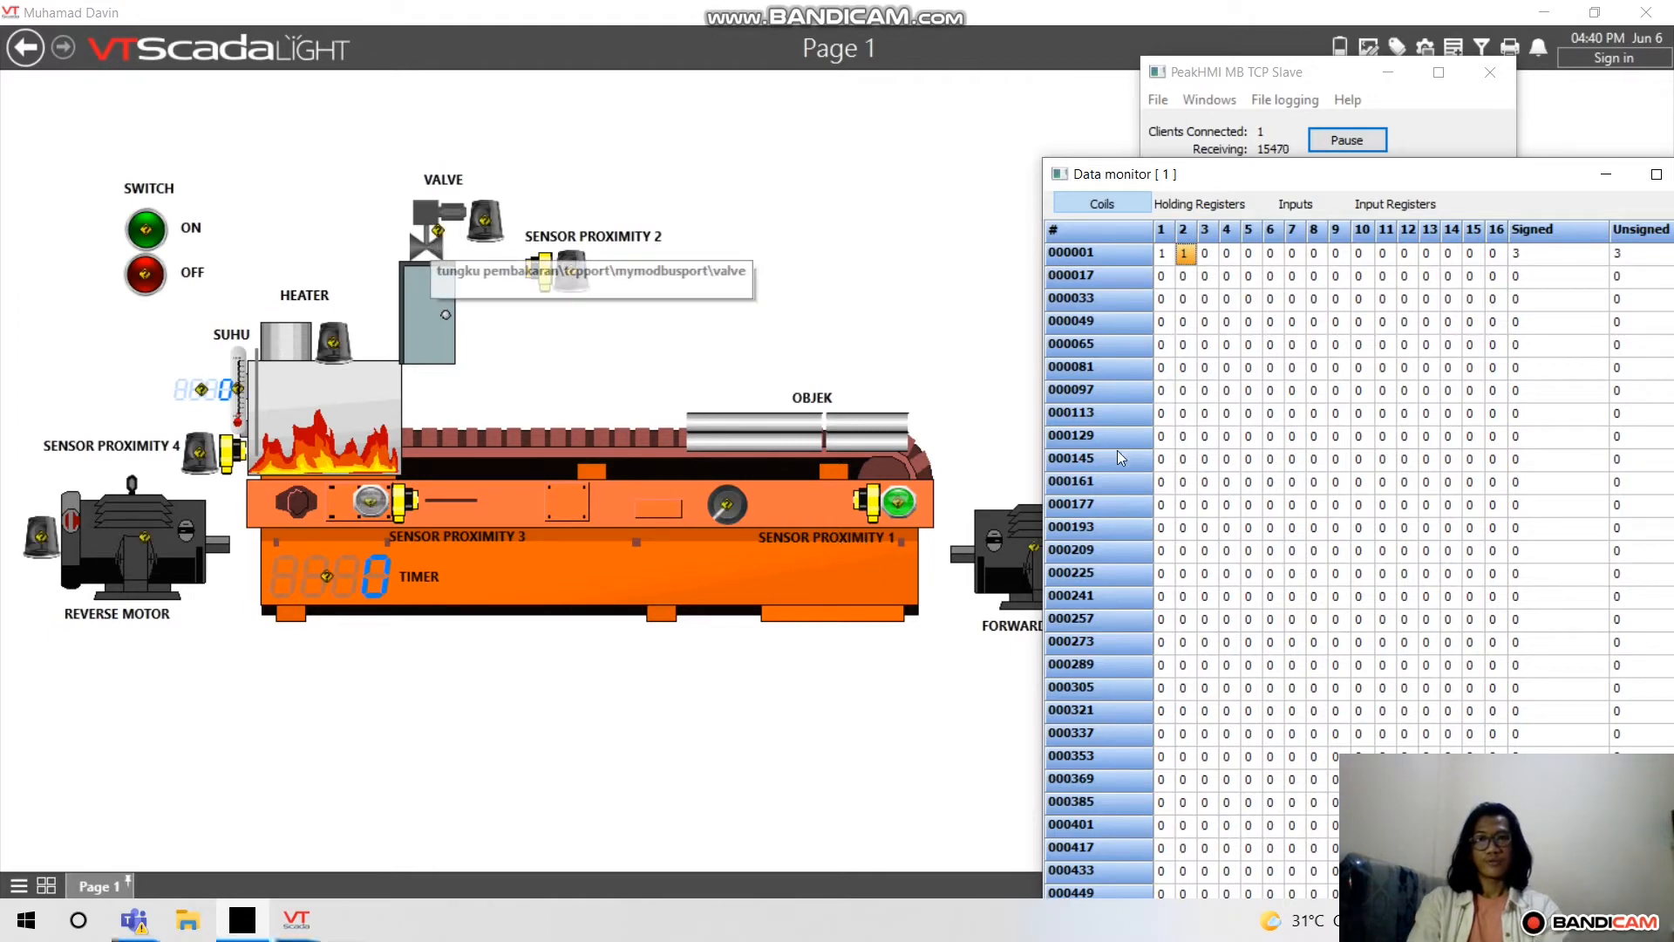
click(1205, 253)
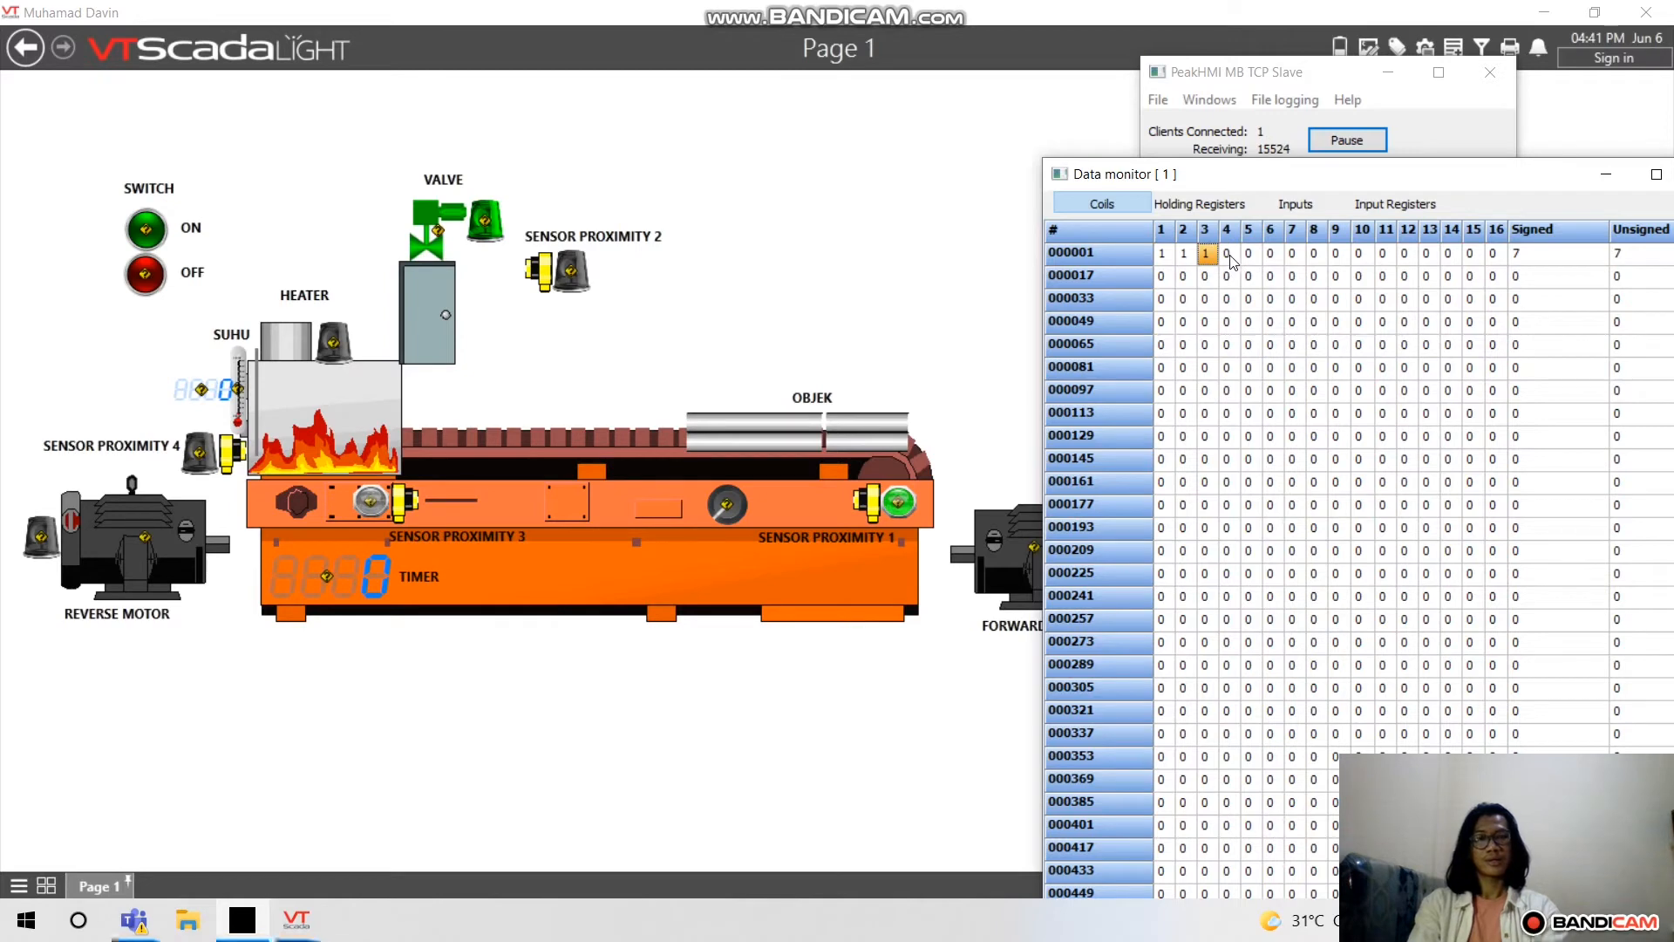
double_click(1227, 255)
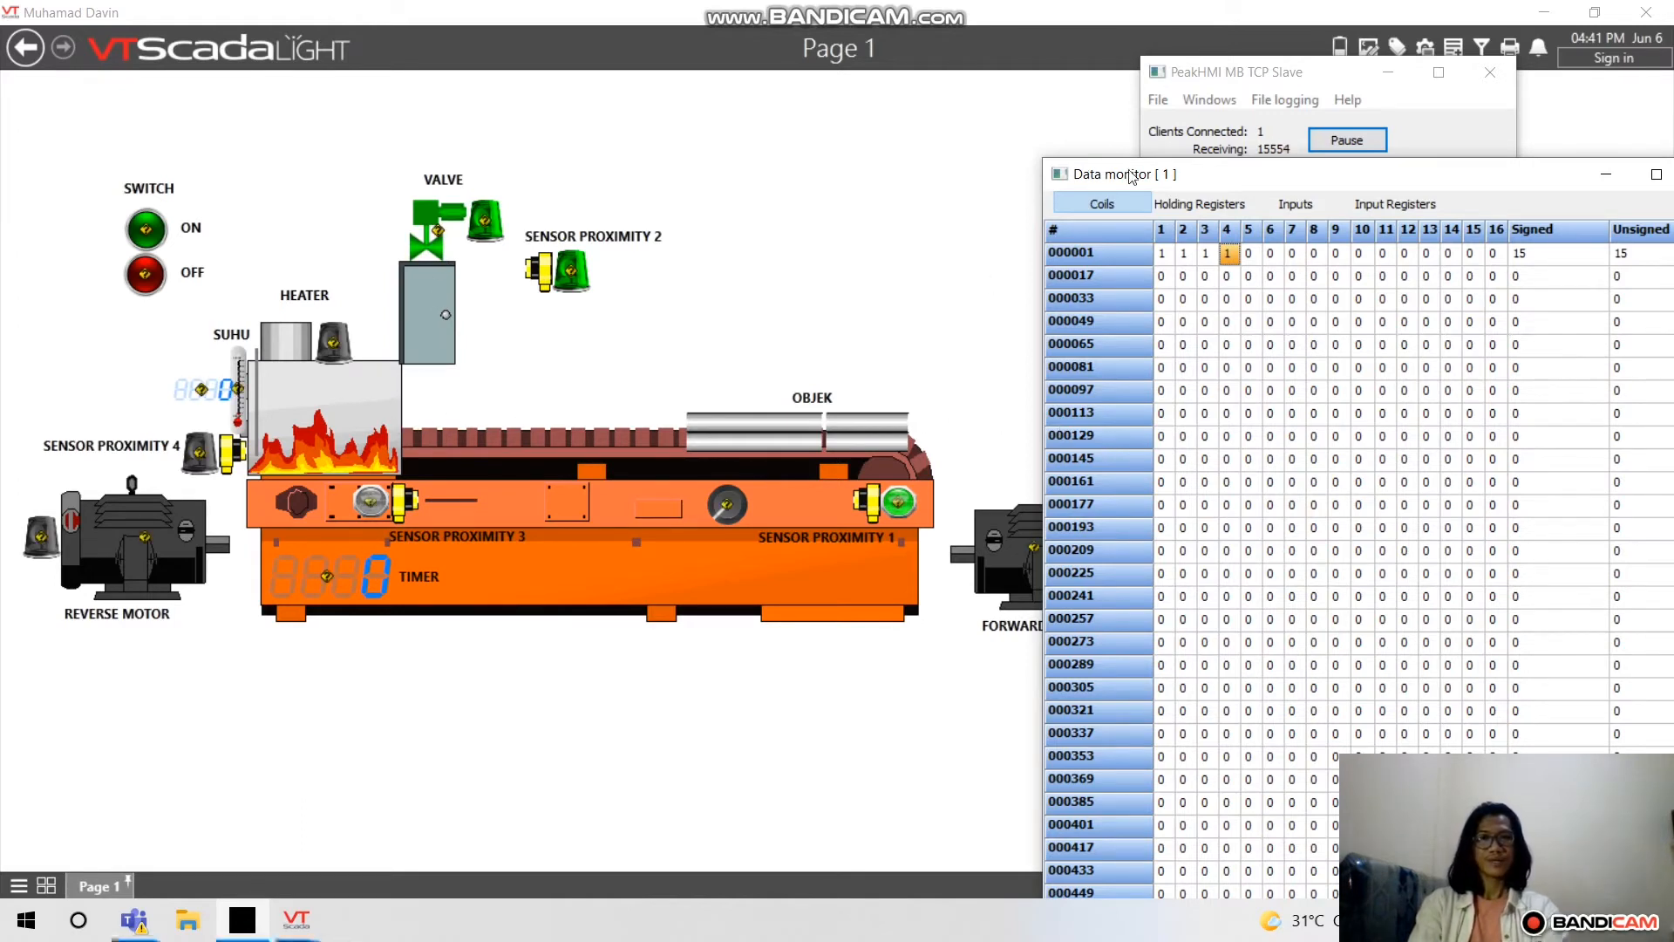
drag(1130, 177, 1177, 151)
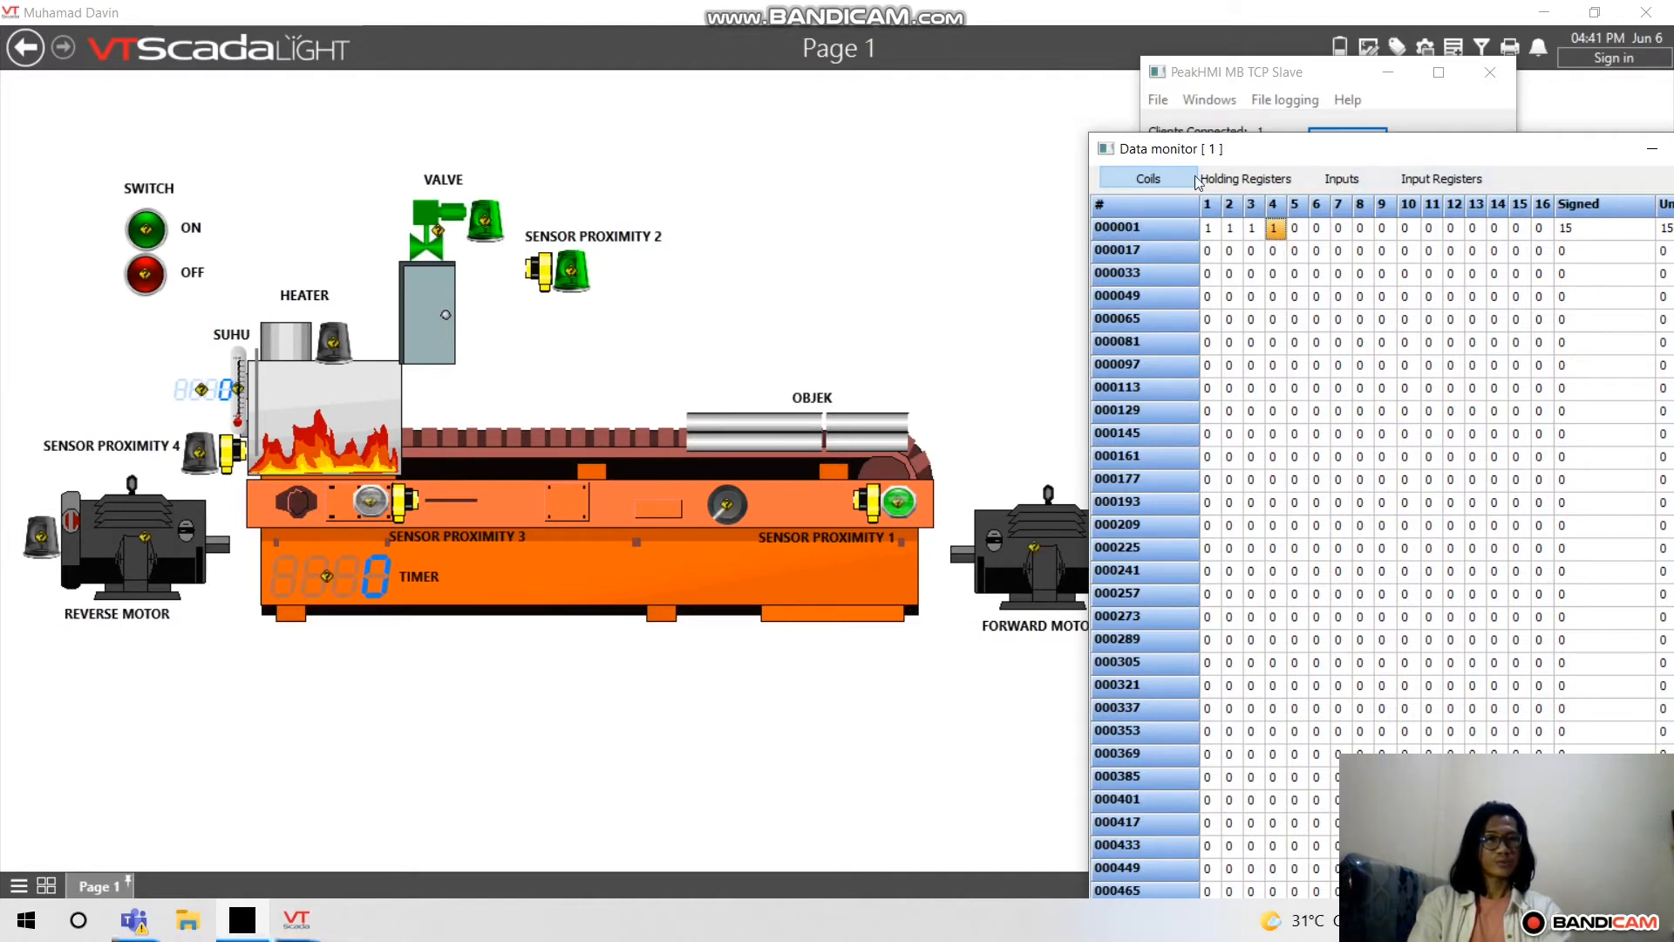
double_click(1298, 230)
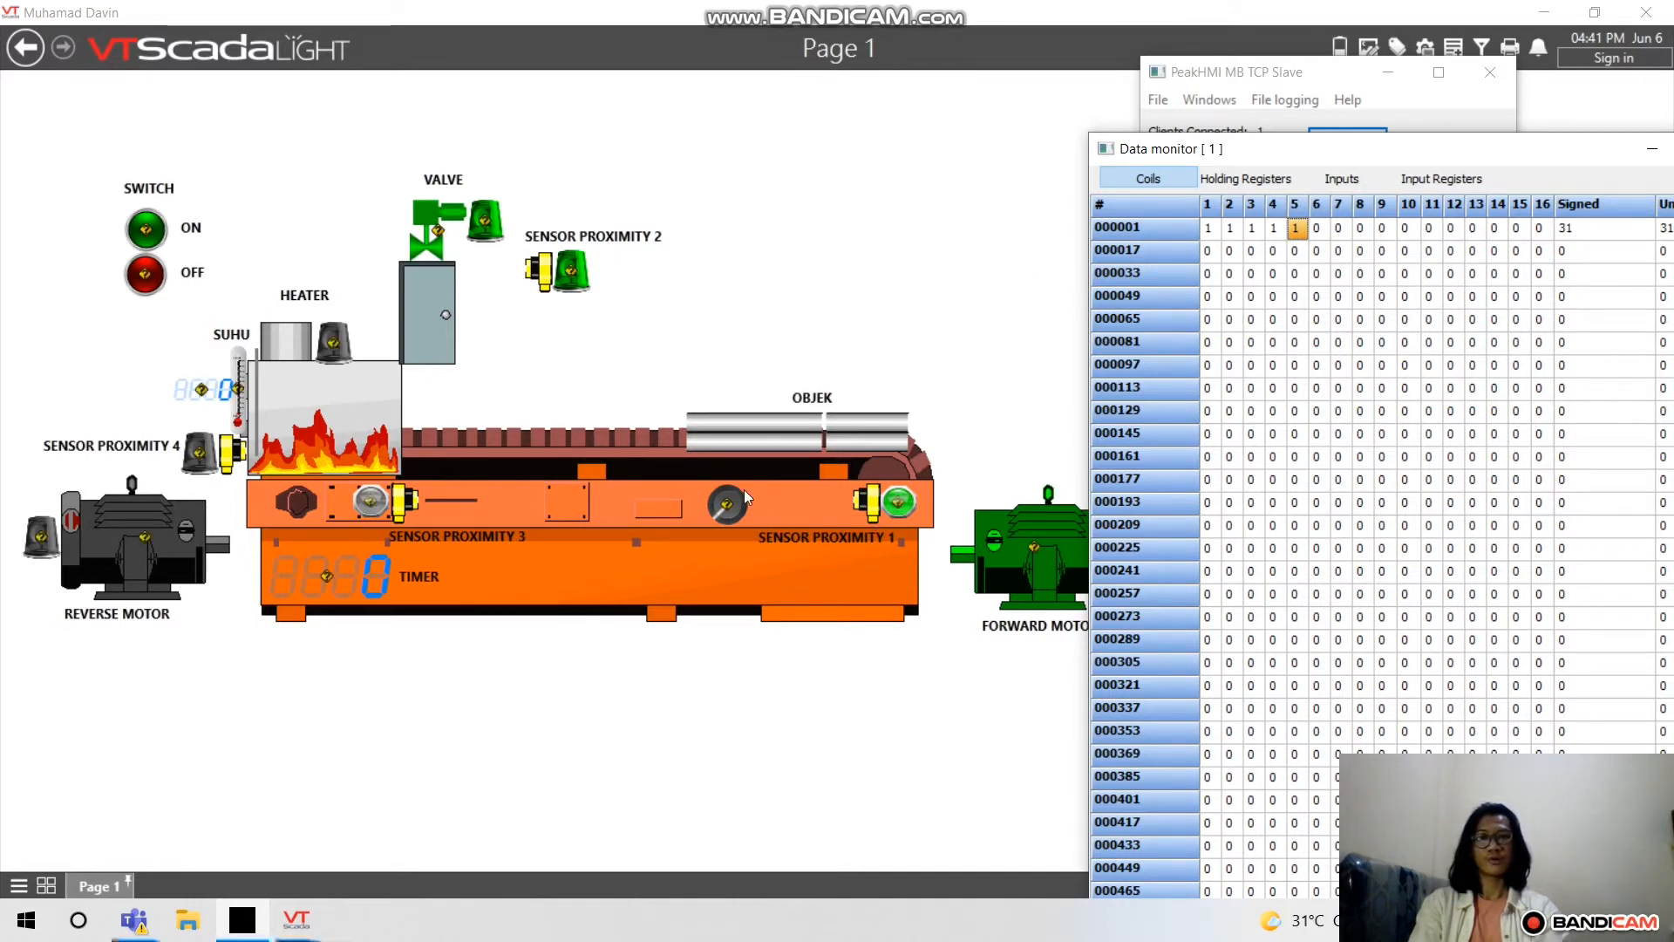
Try setting holding register 400001 to 20 in the data monitor, moving the value prompt clear of the furnace drawing
click(1245, 178)
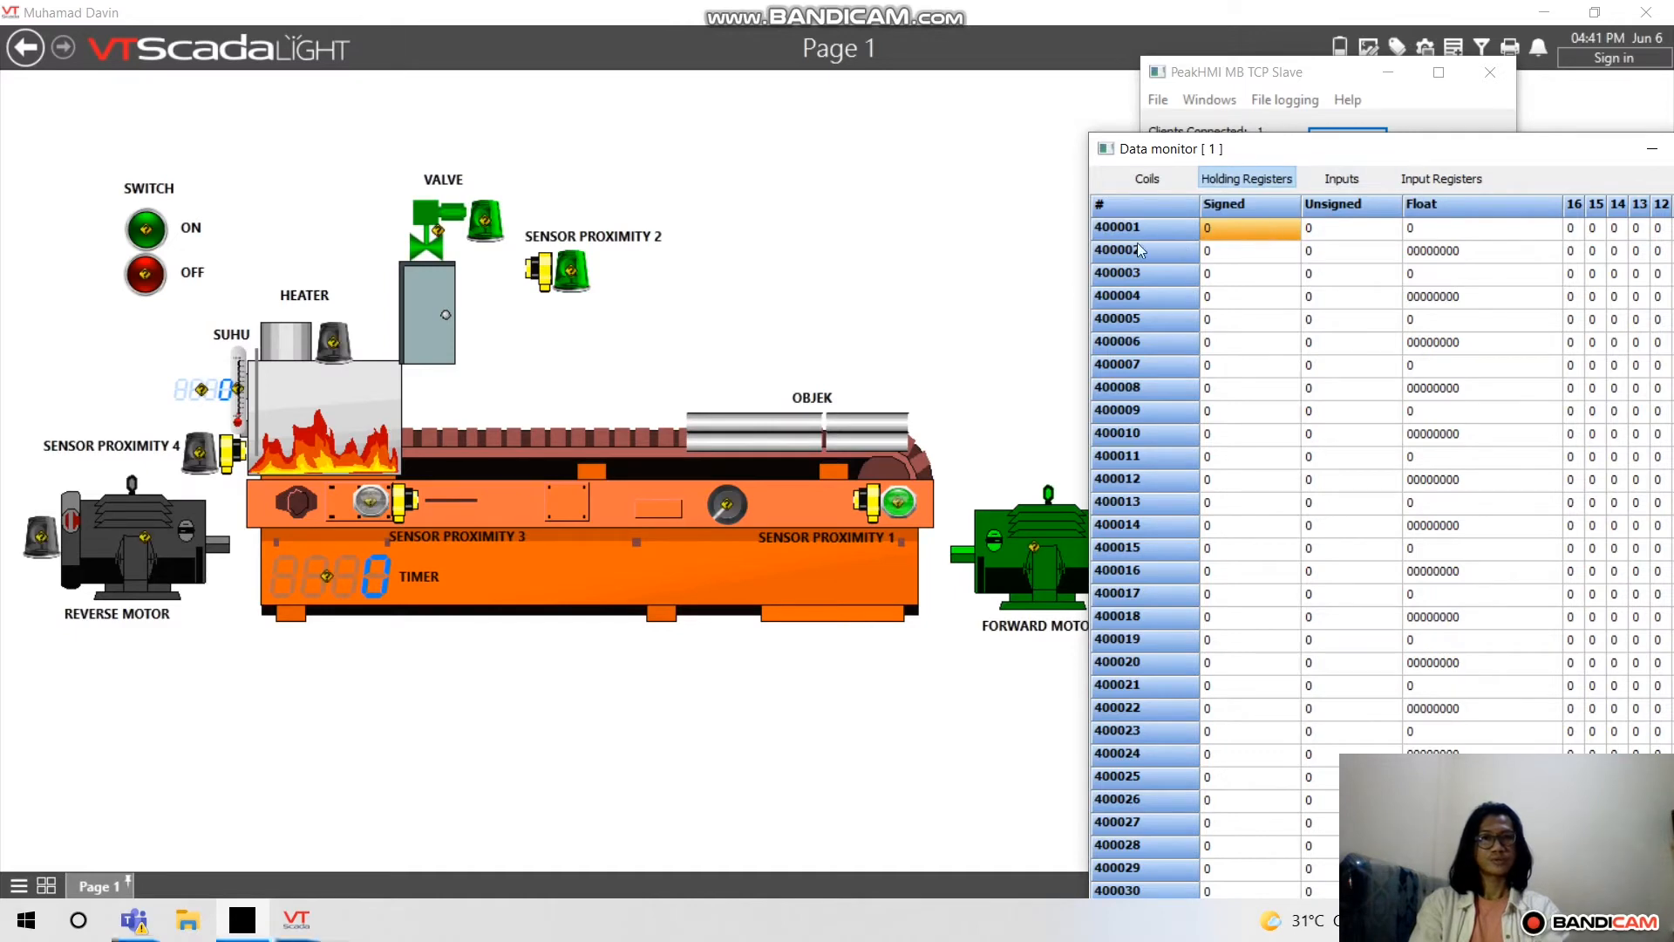
double_click(1241, 229)
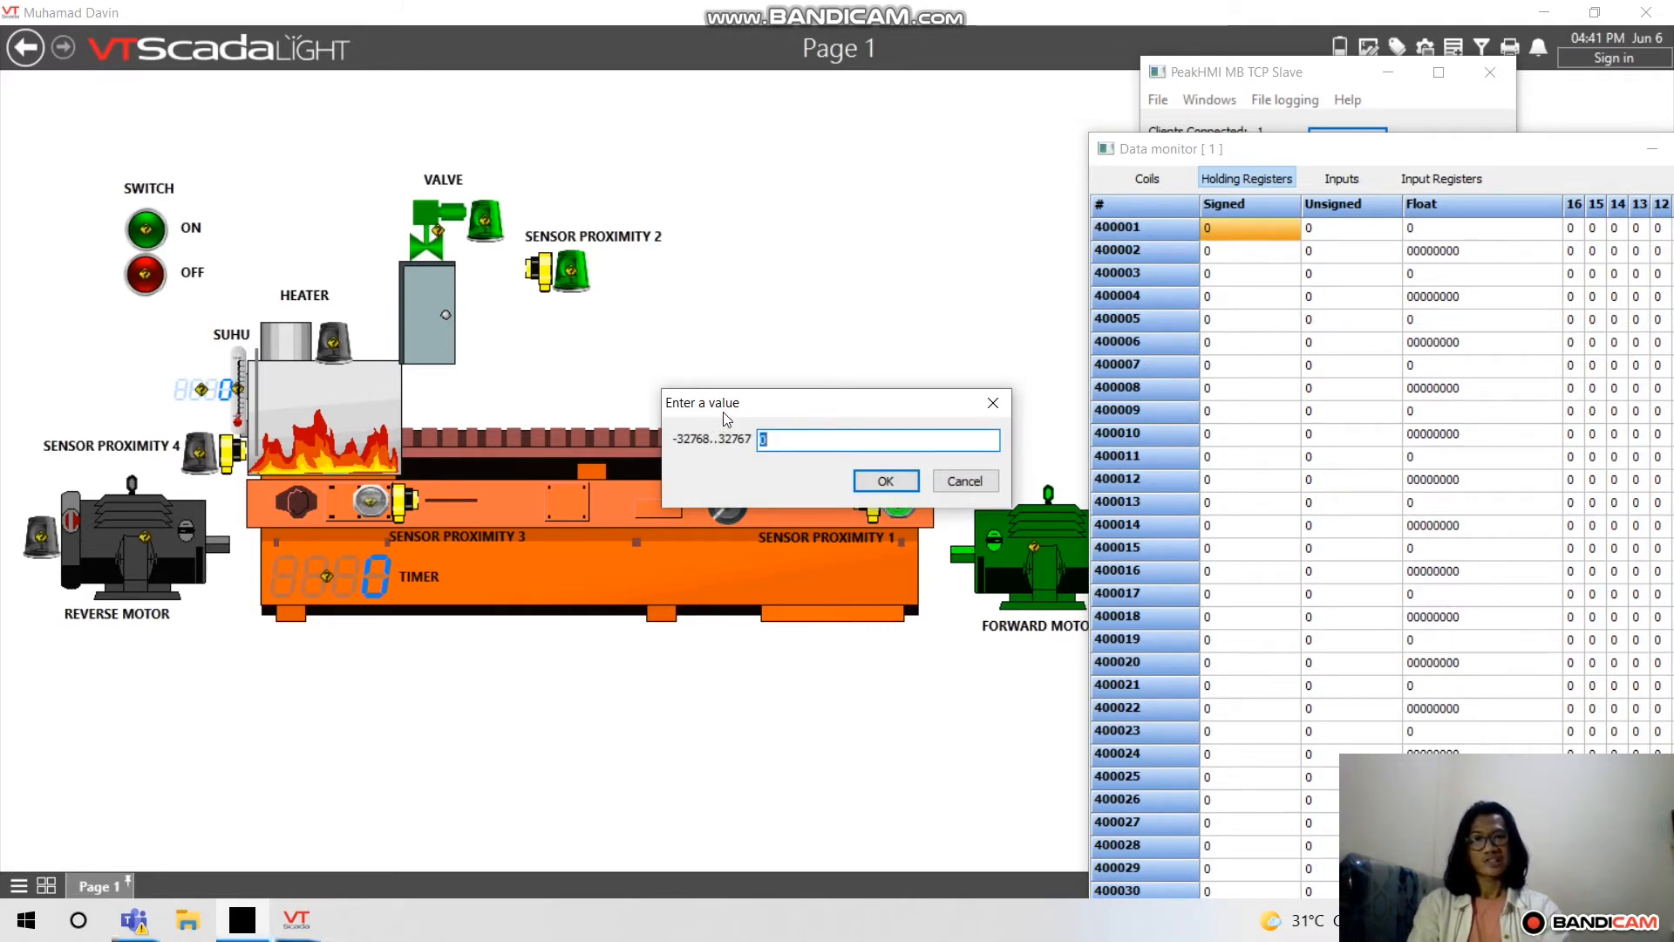
drag(725, 416, 730, 313)
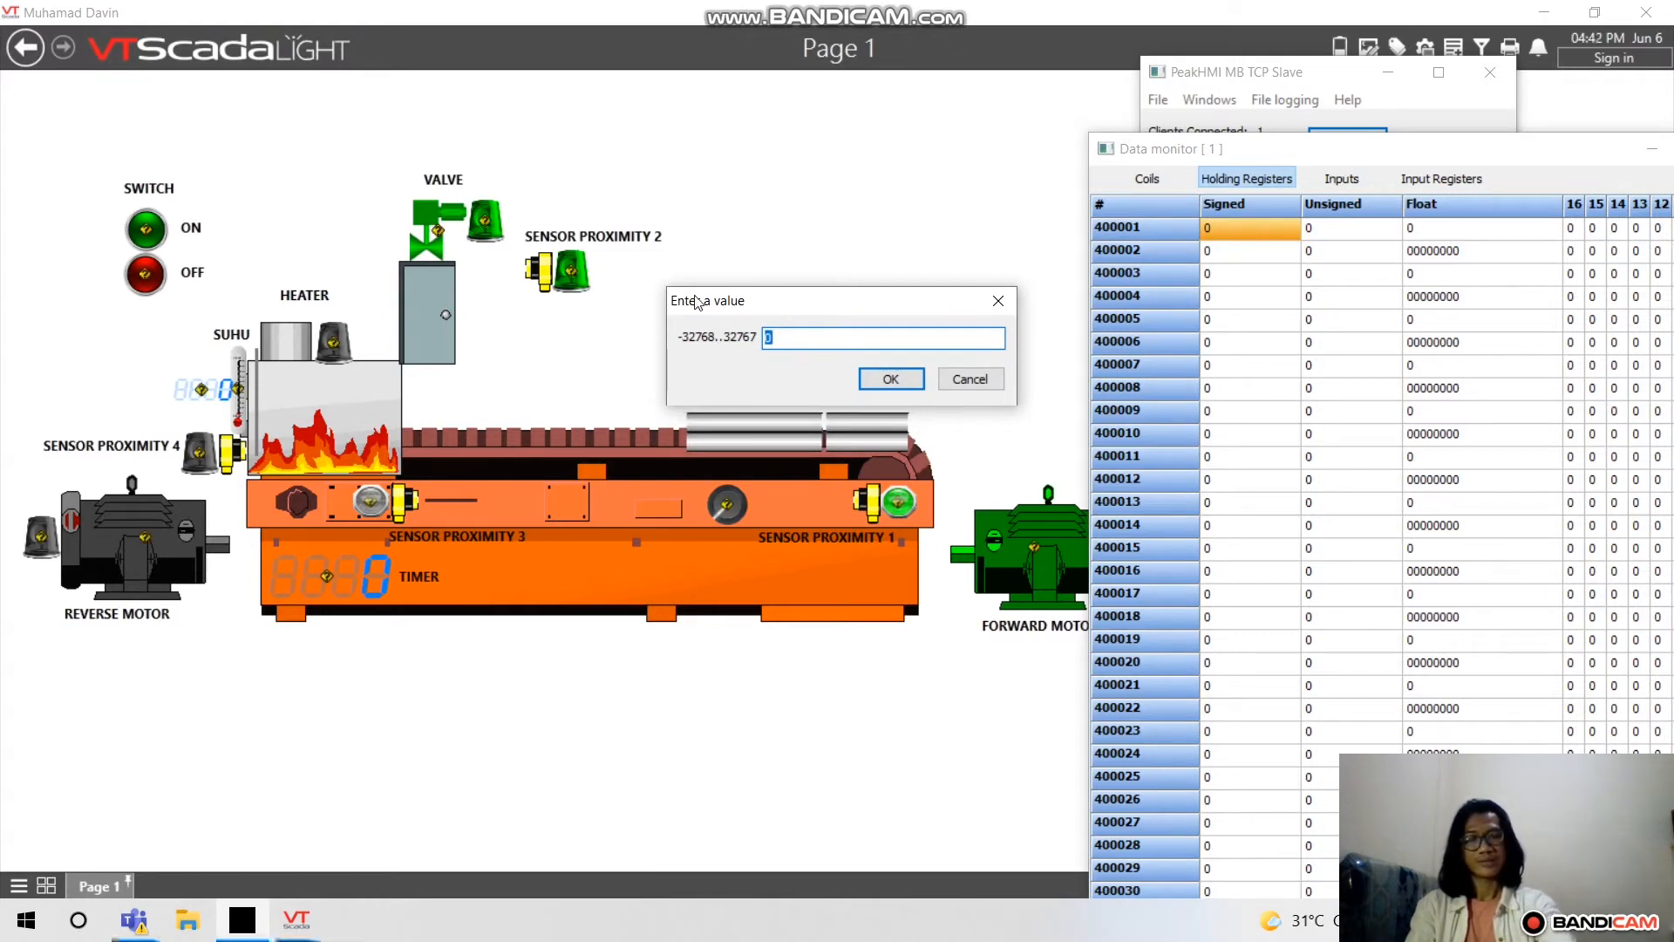
key(BackSpace)
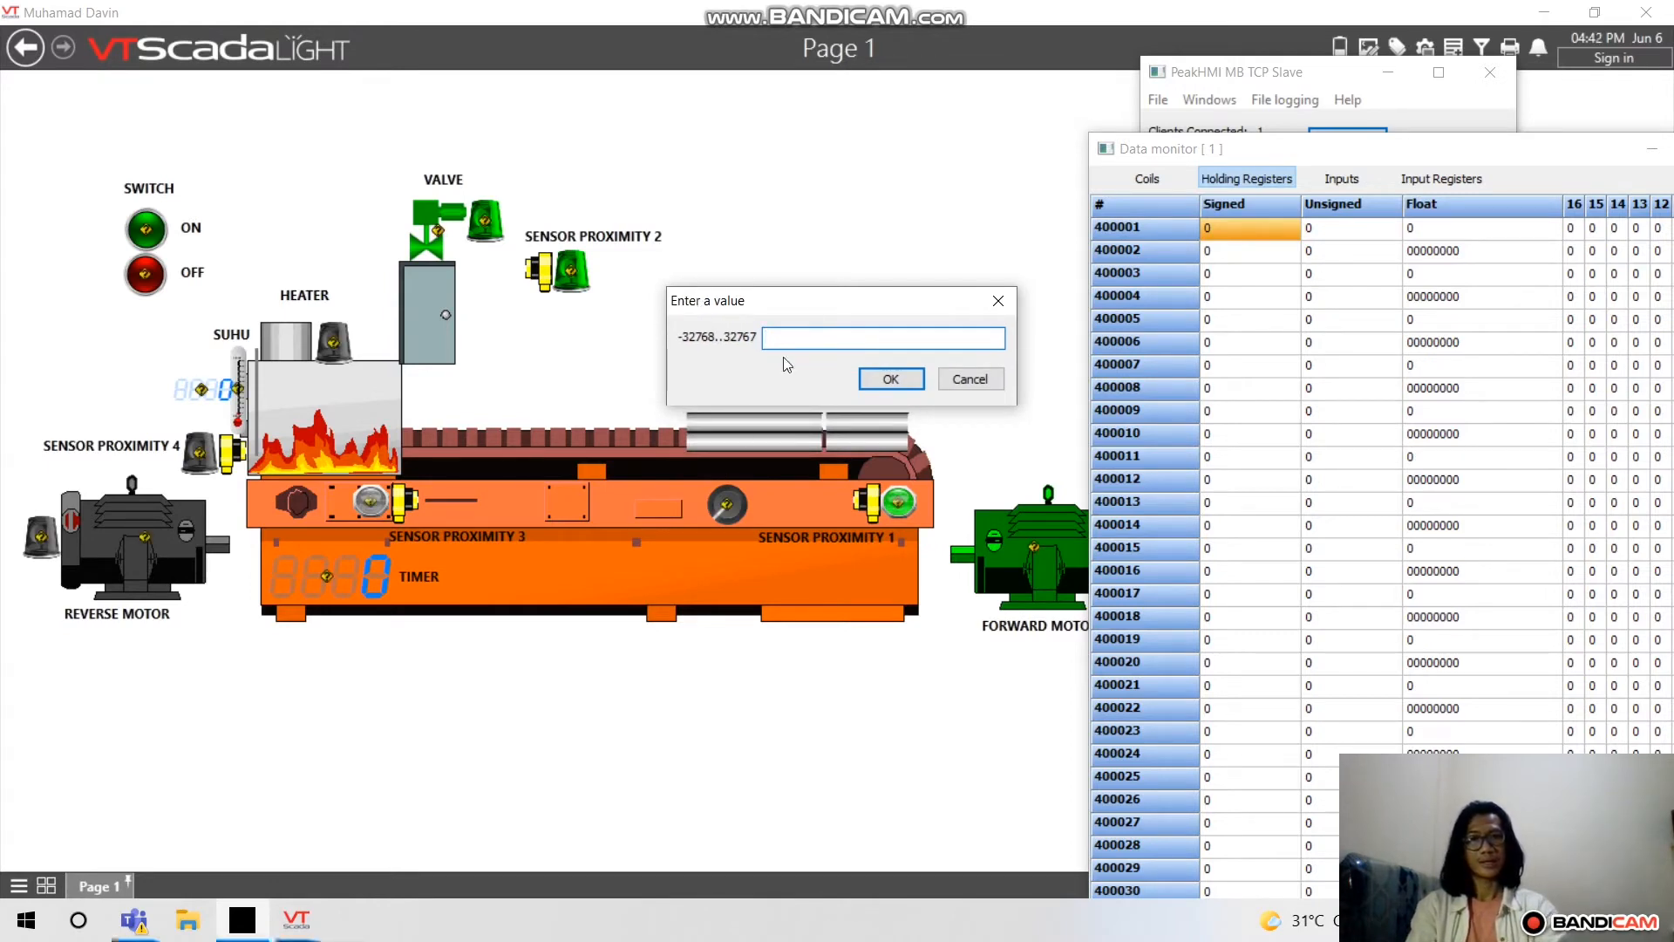
drag(785, 309, 779, 282)
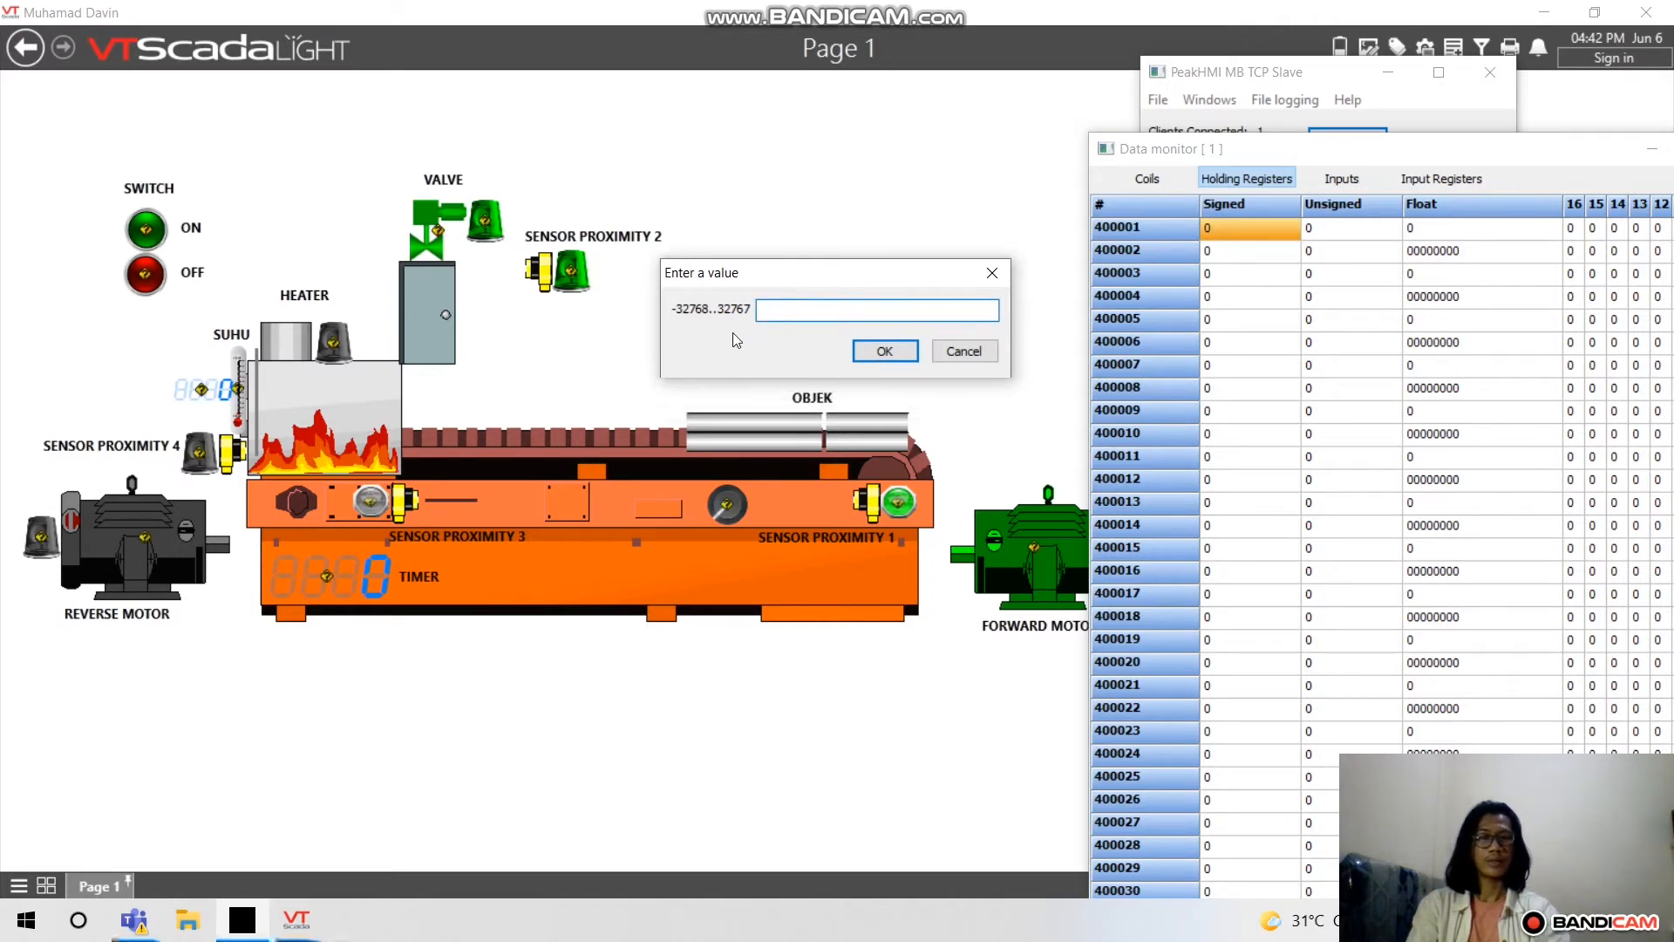
text(20)
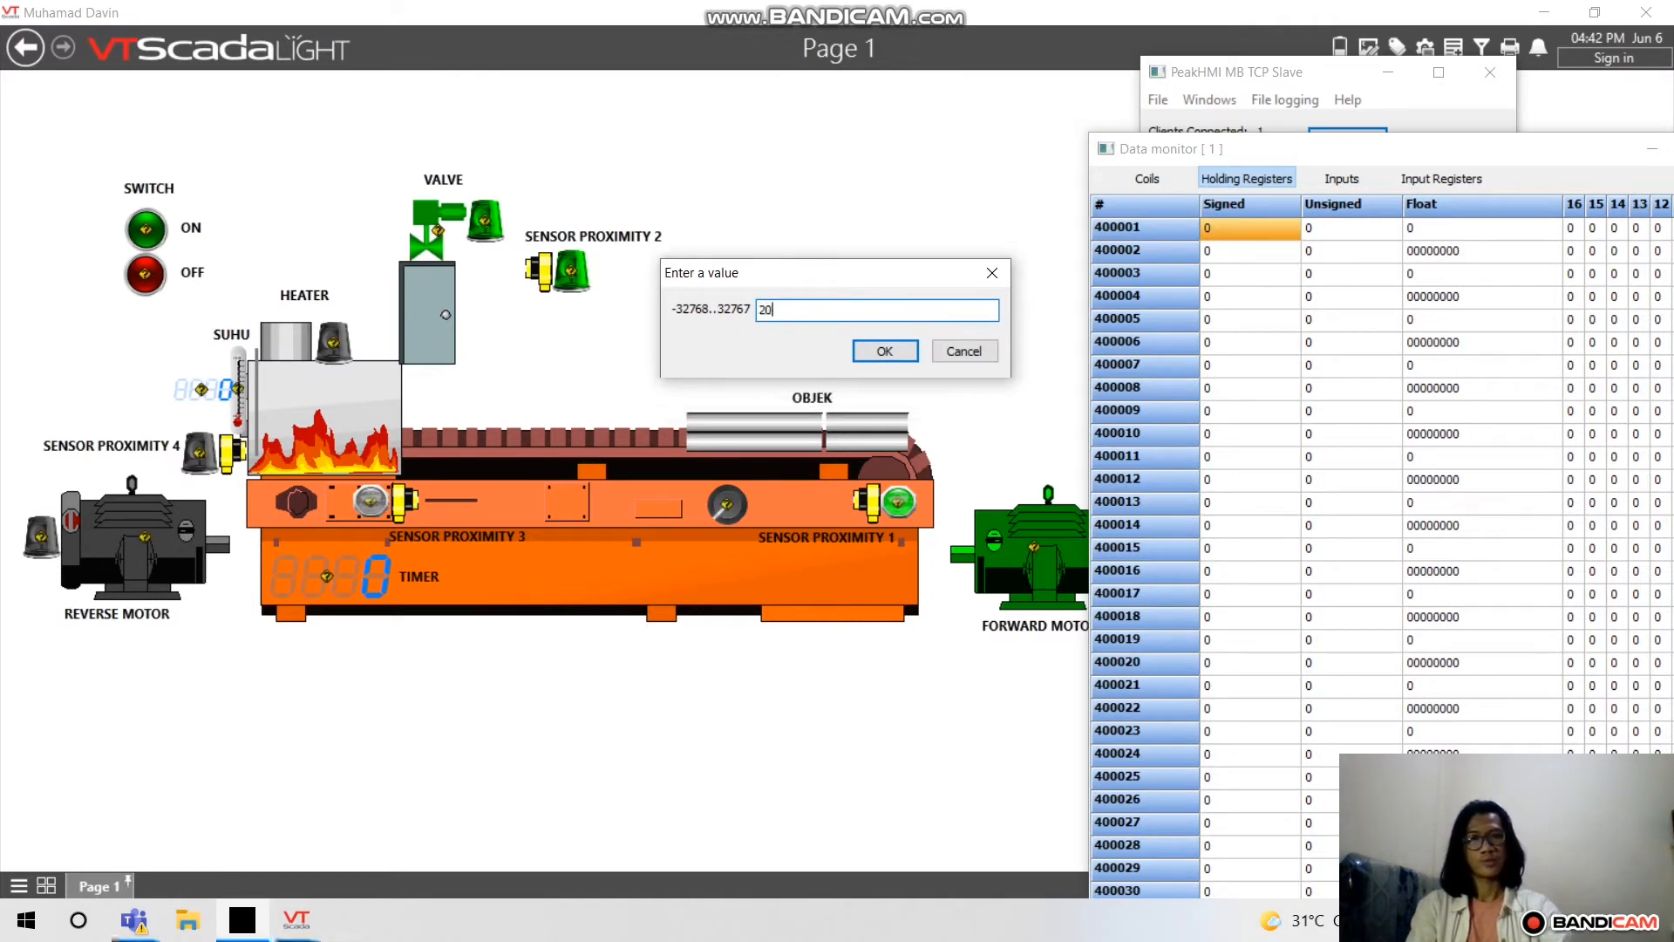
click(866, 353)
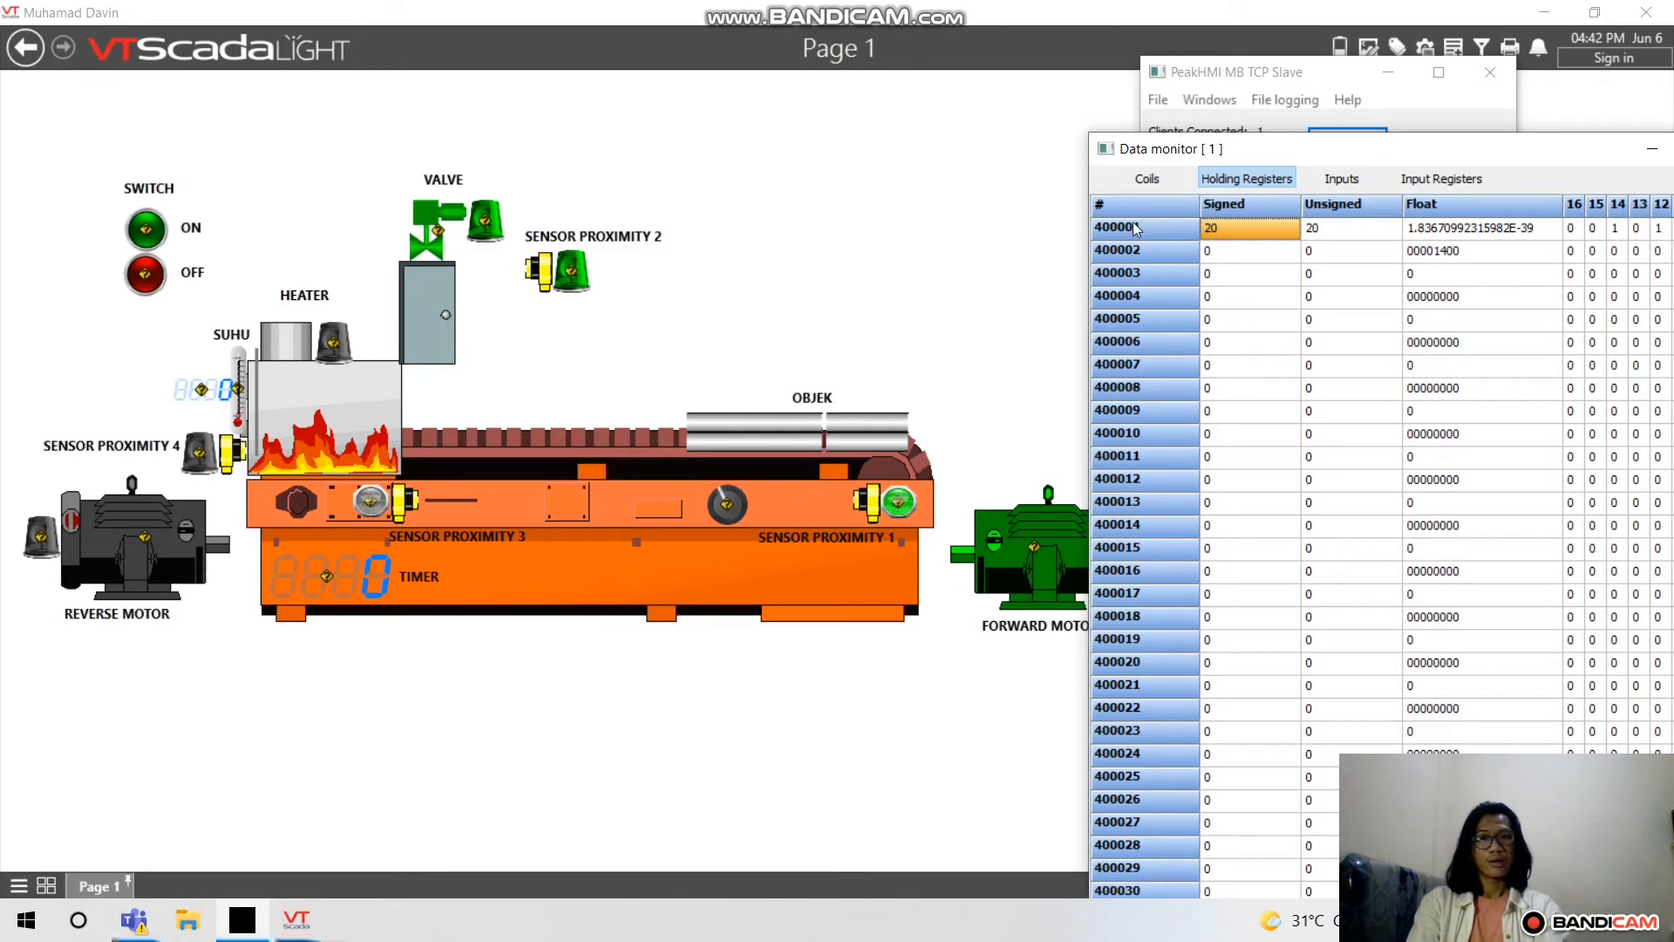
Reset holding register 400001 to 0
click(1149, 179)
click(1237, 175)
double_click(1236, 232)
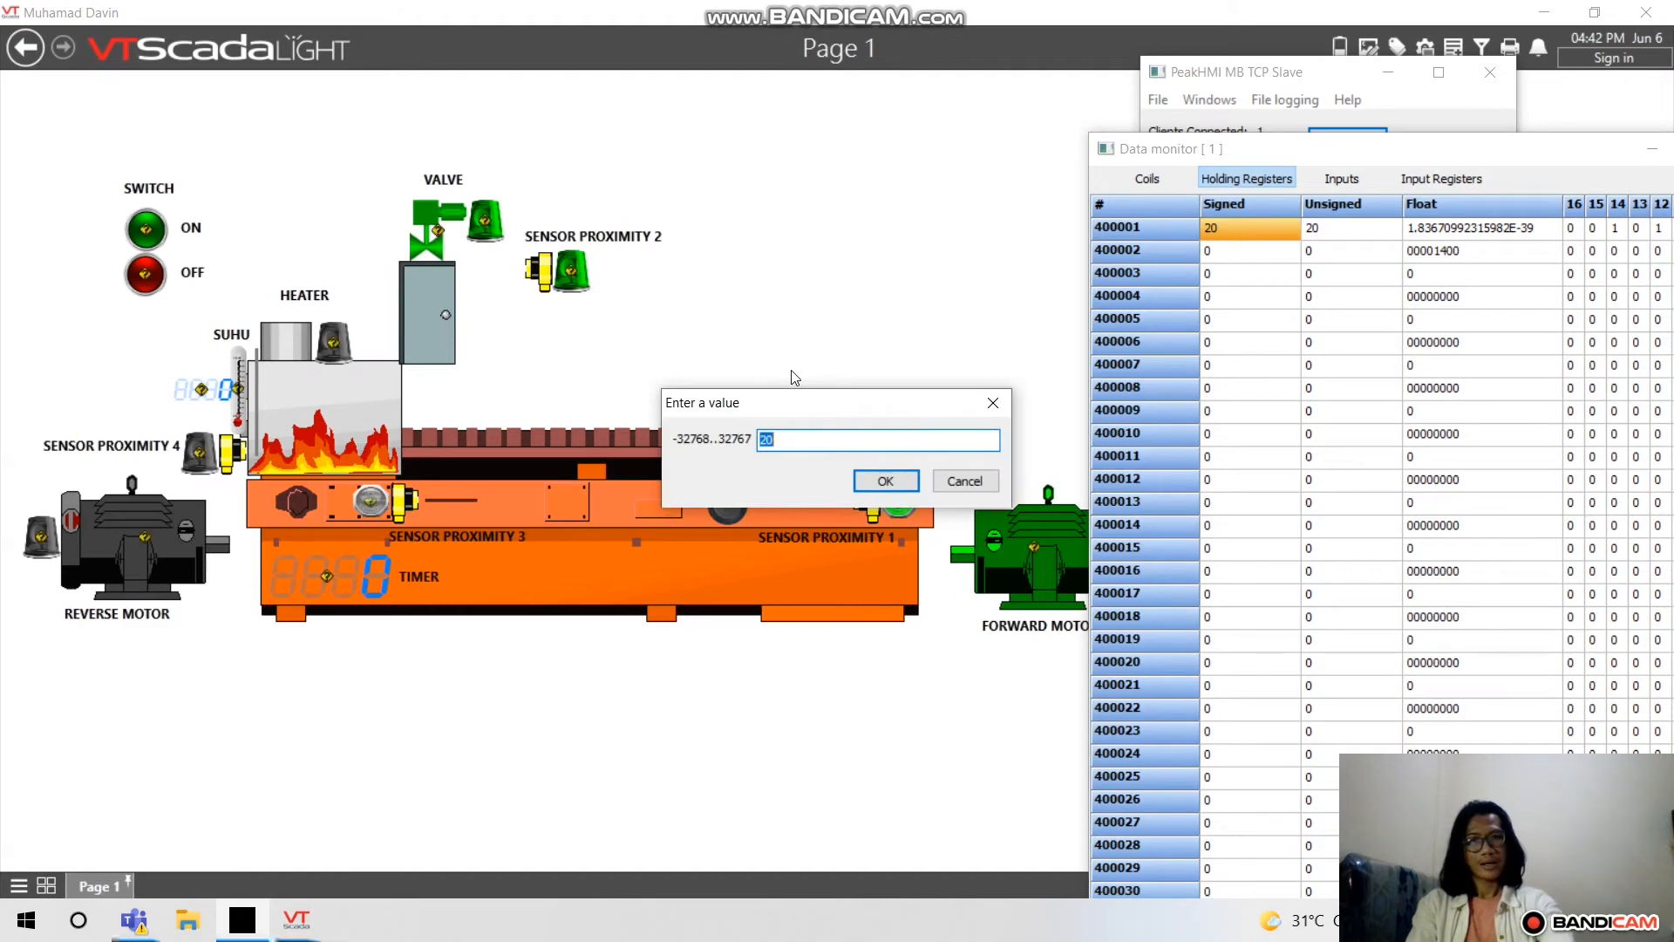
key(BackSpace)
text(0)
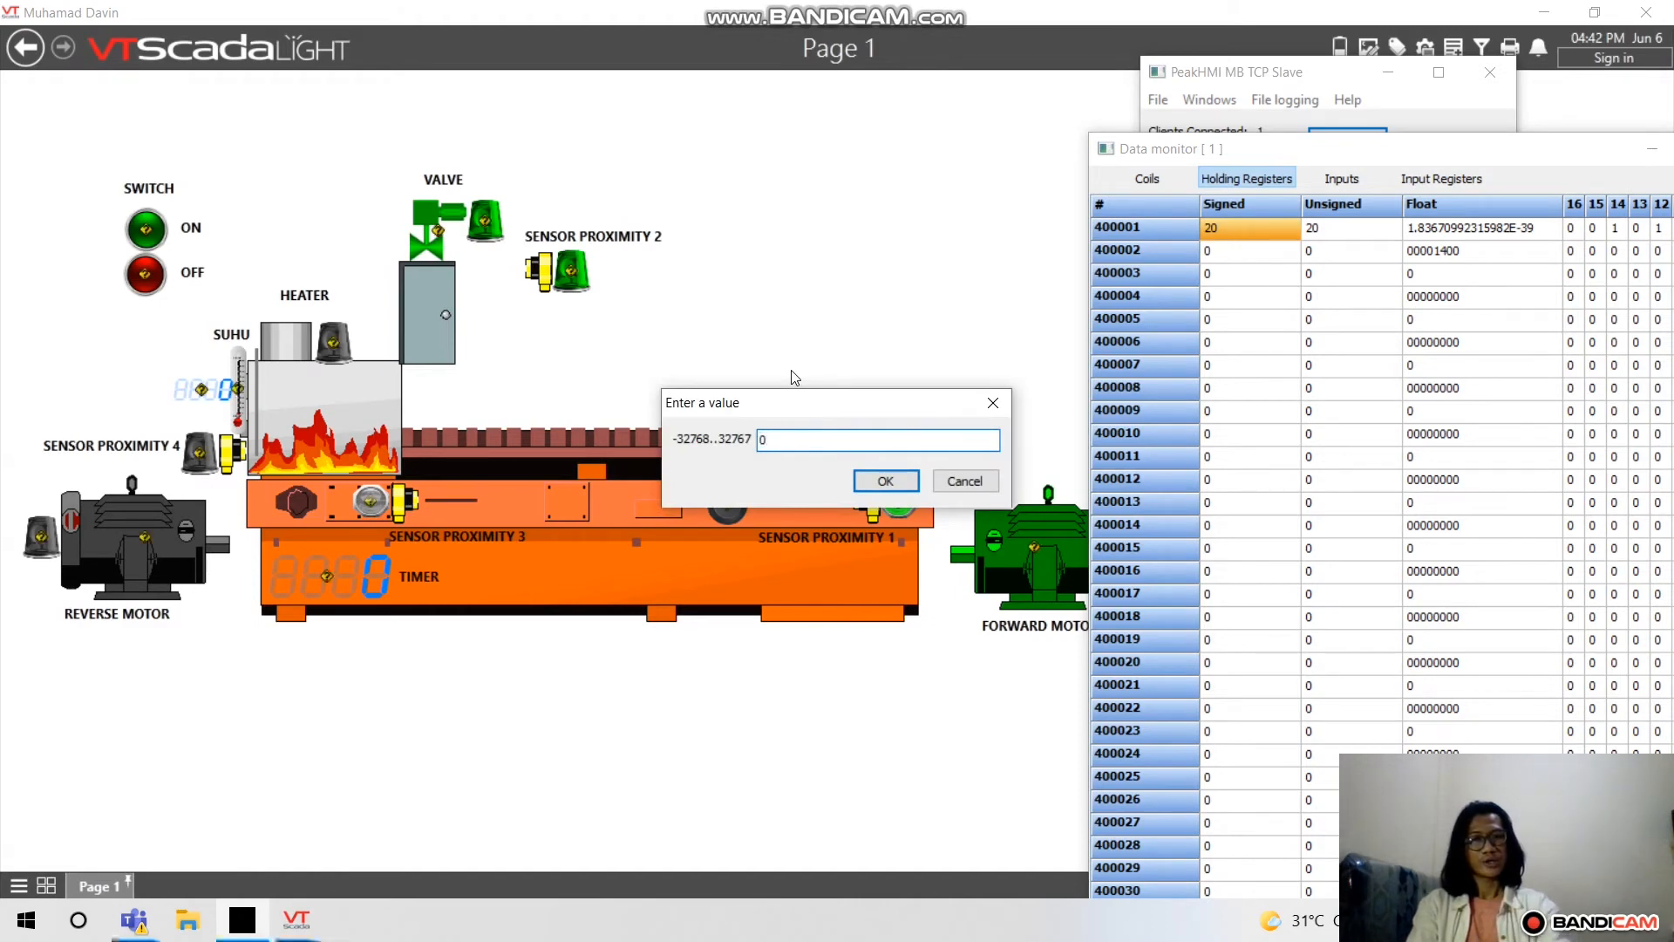
click(882, 488)
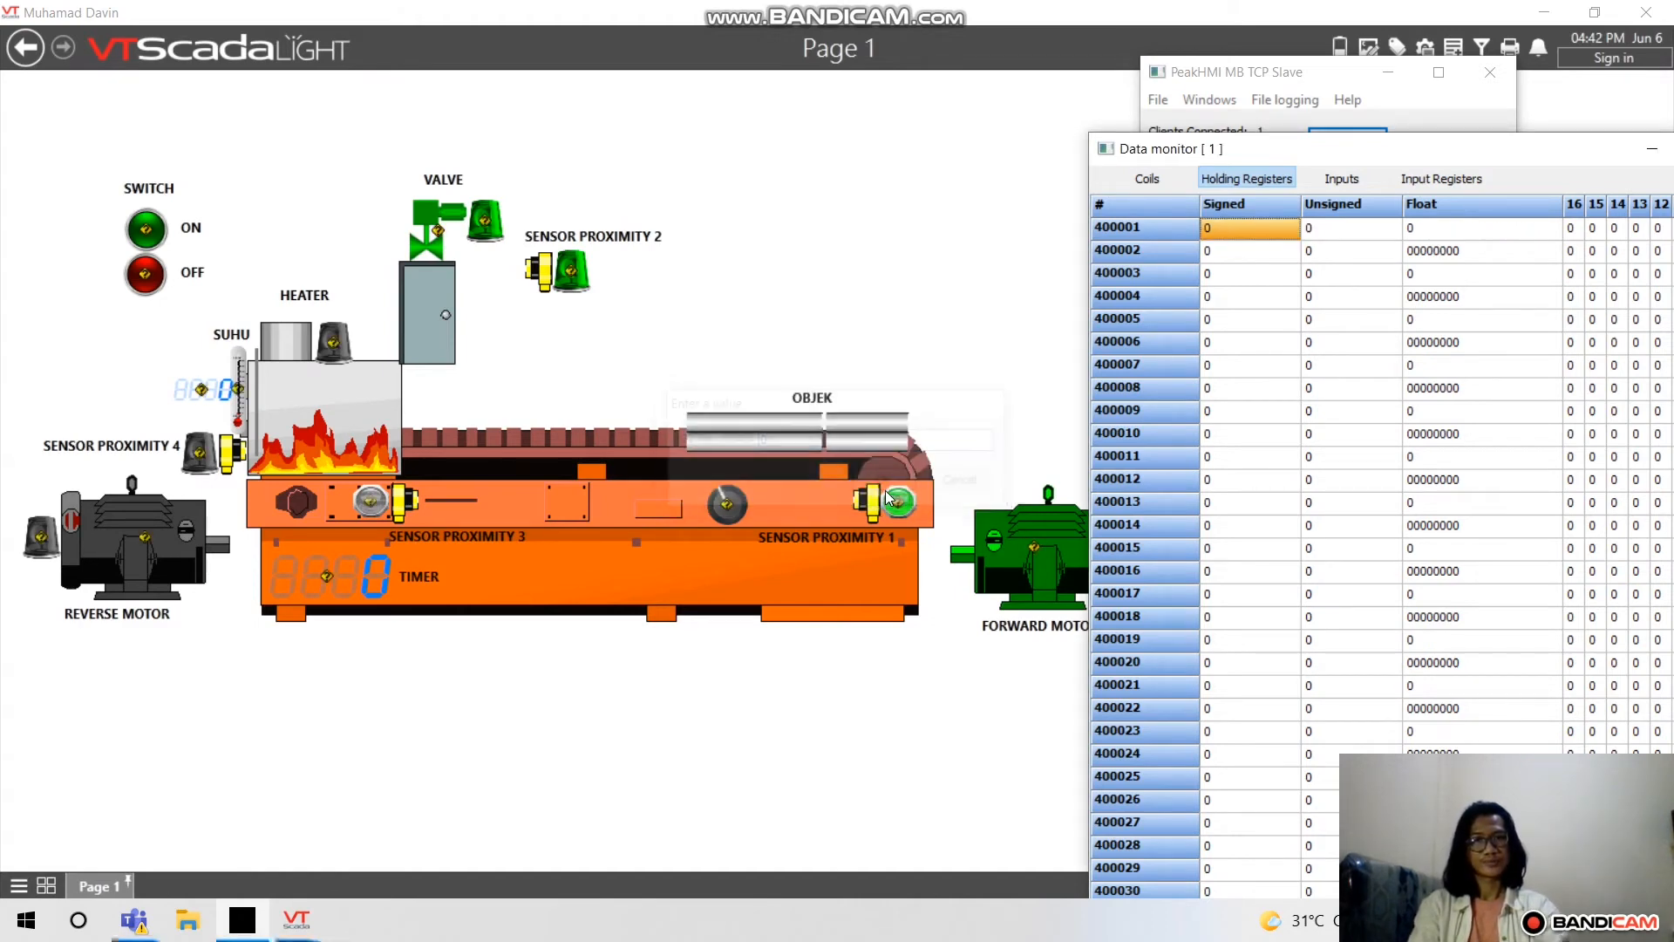
Set coils 5, 4 and 3 to 0 to switch off the forward motor, proximity sensor 2 and the valve
click(1147, 178)
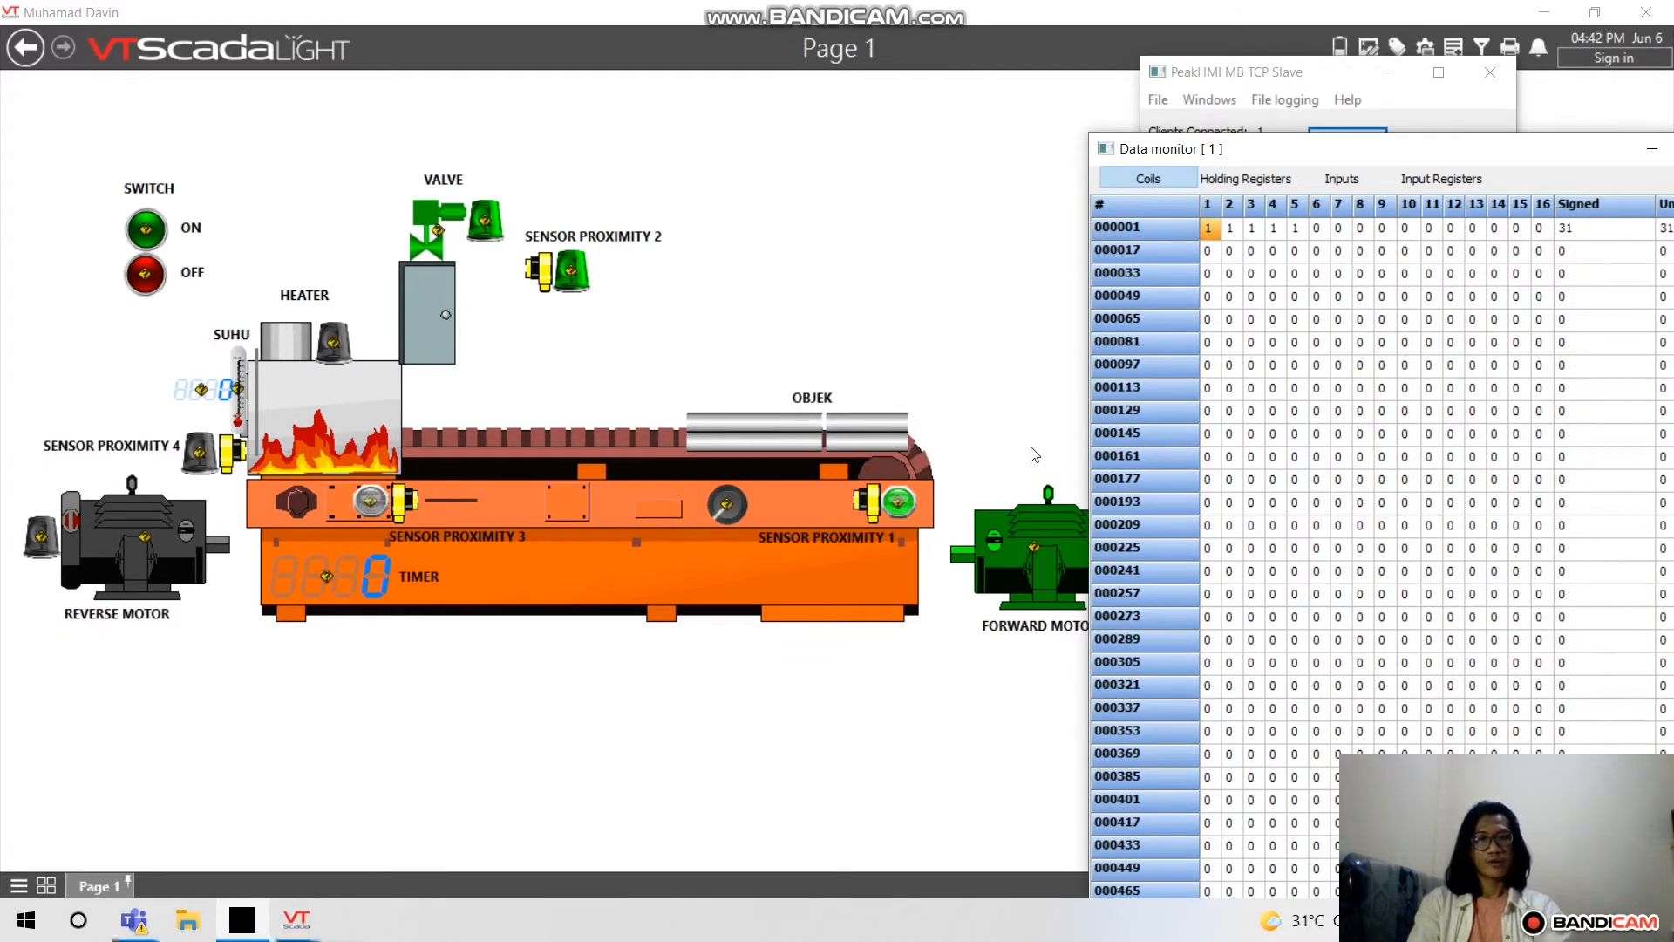
double_click(1296, 229)
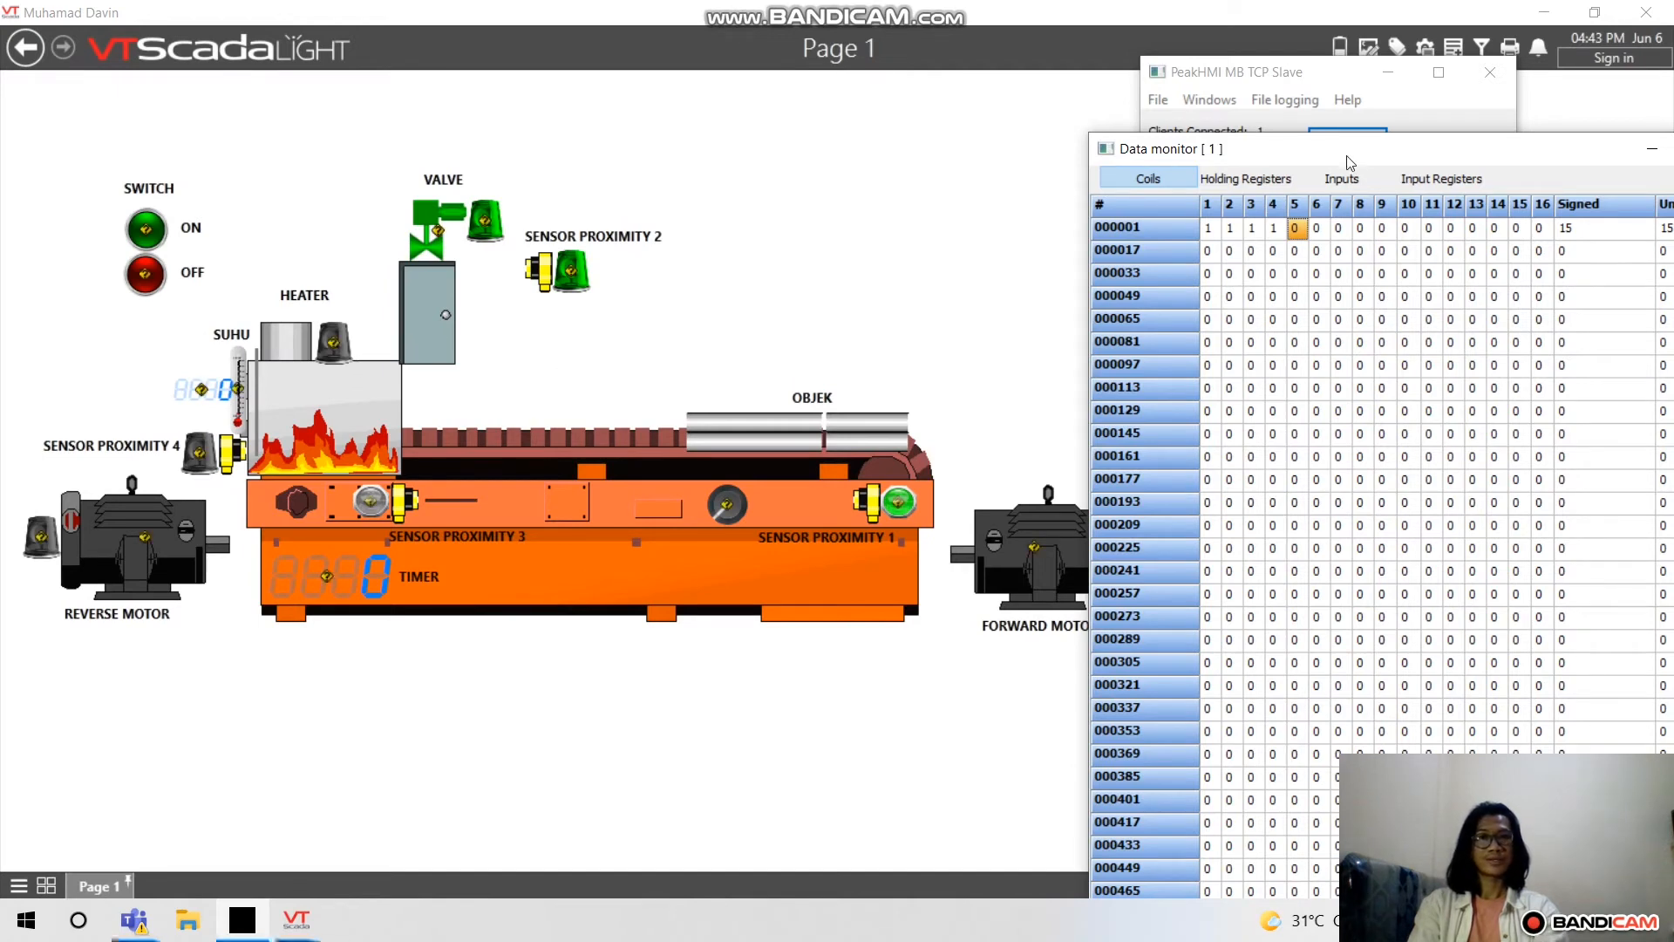
double_click(1275, 229)
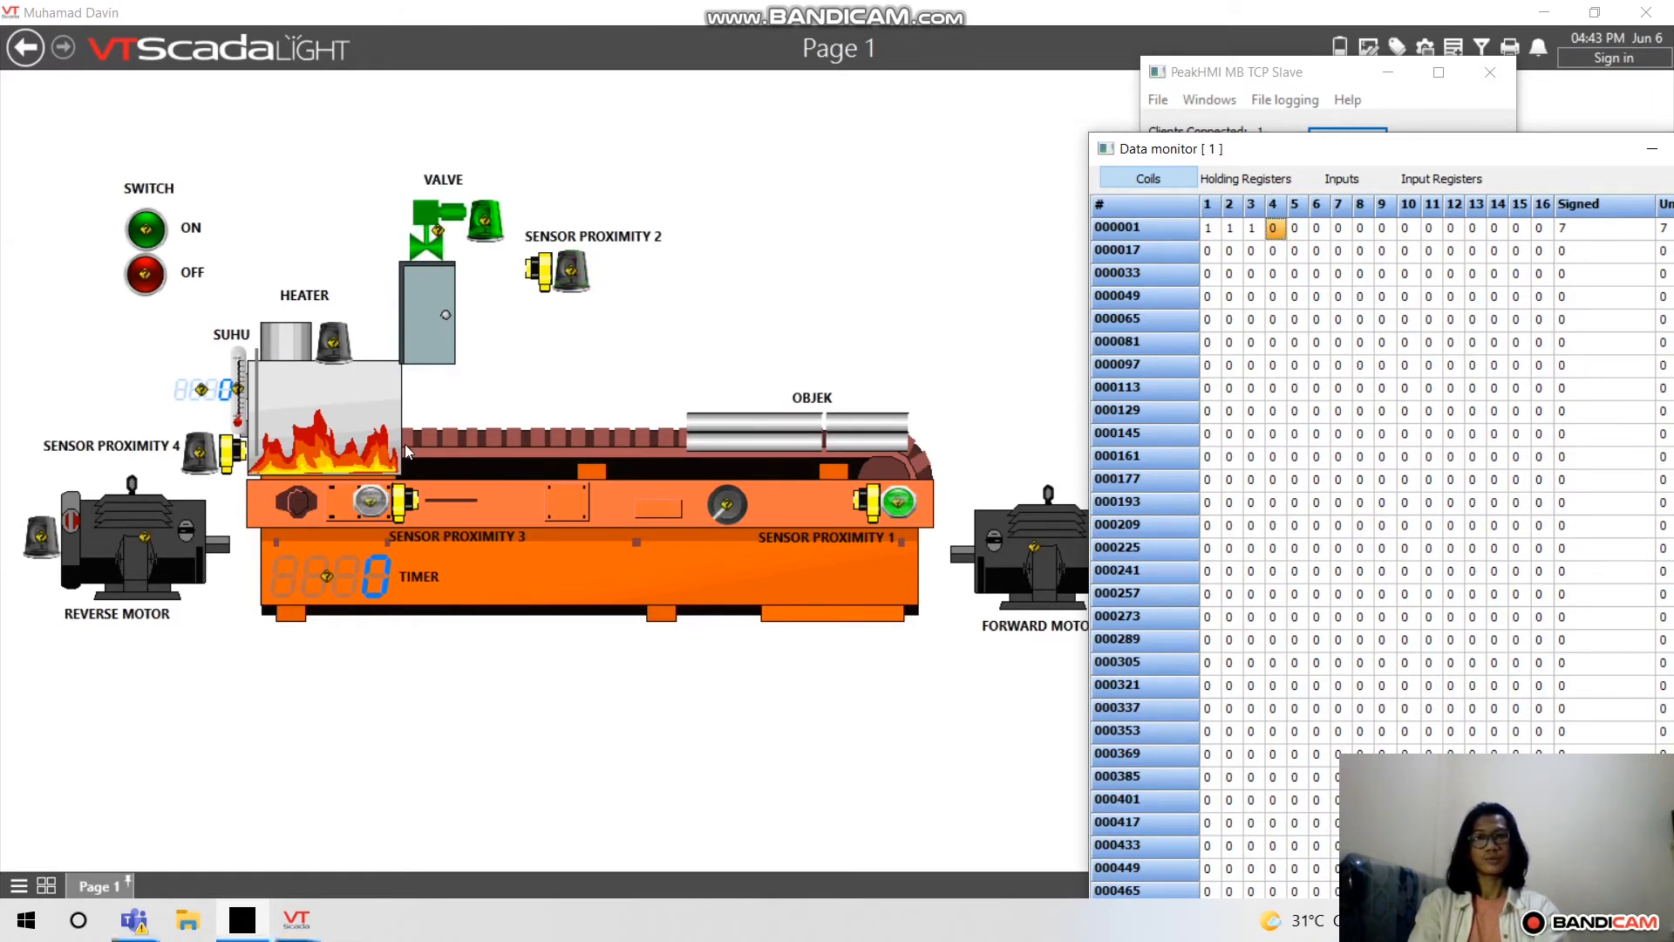
double_click(1254, 232)
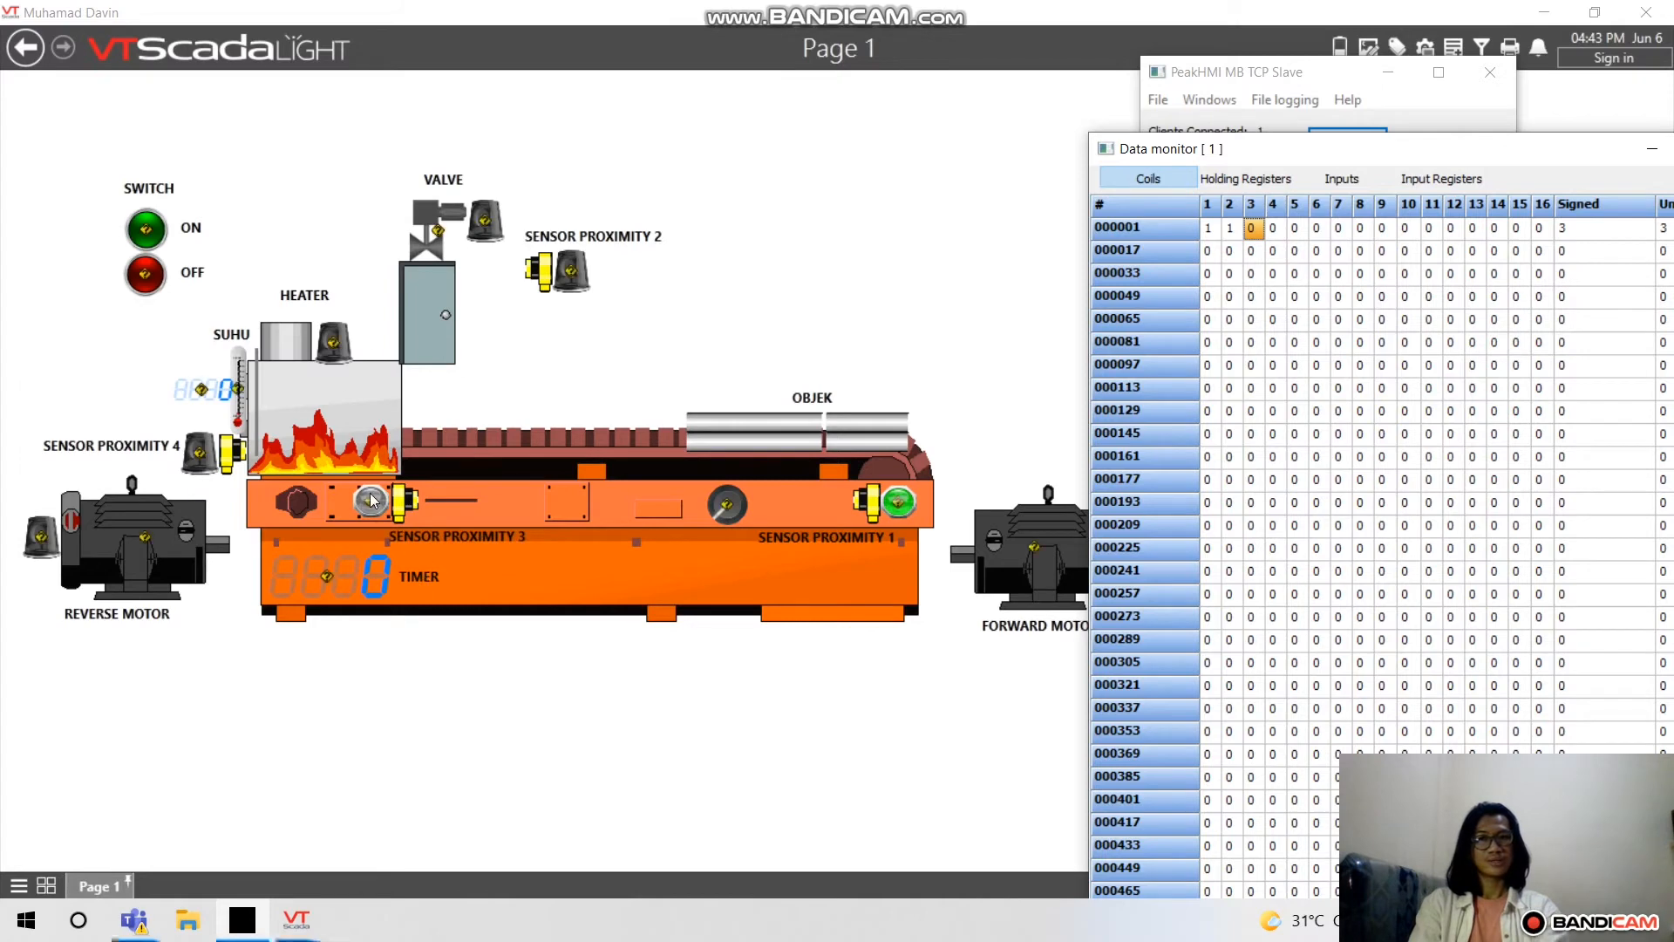
Set coils 6, 7 and 8 to 1 for proximity sensor 3, proximity sensor 4 and the heater
double_click(1340, 230)
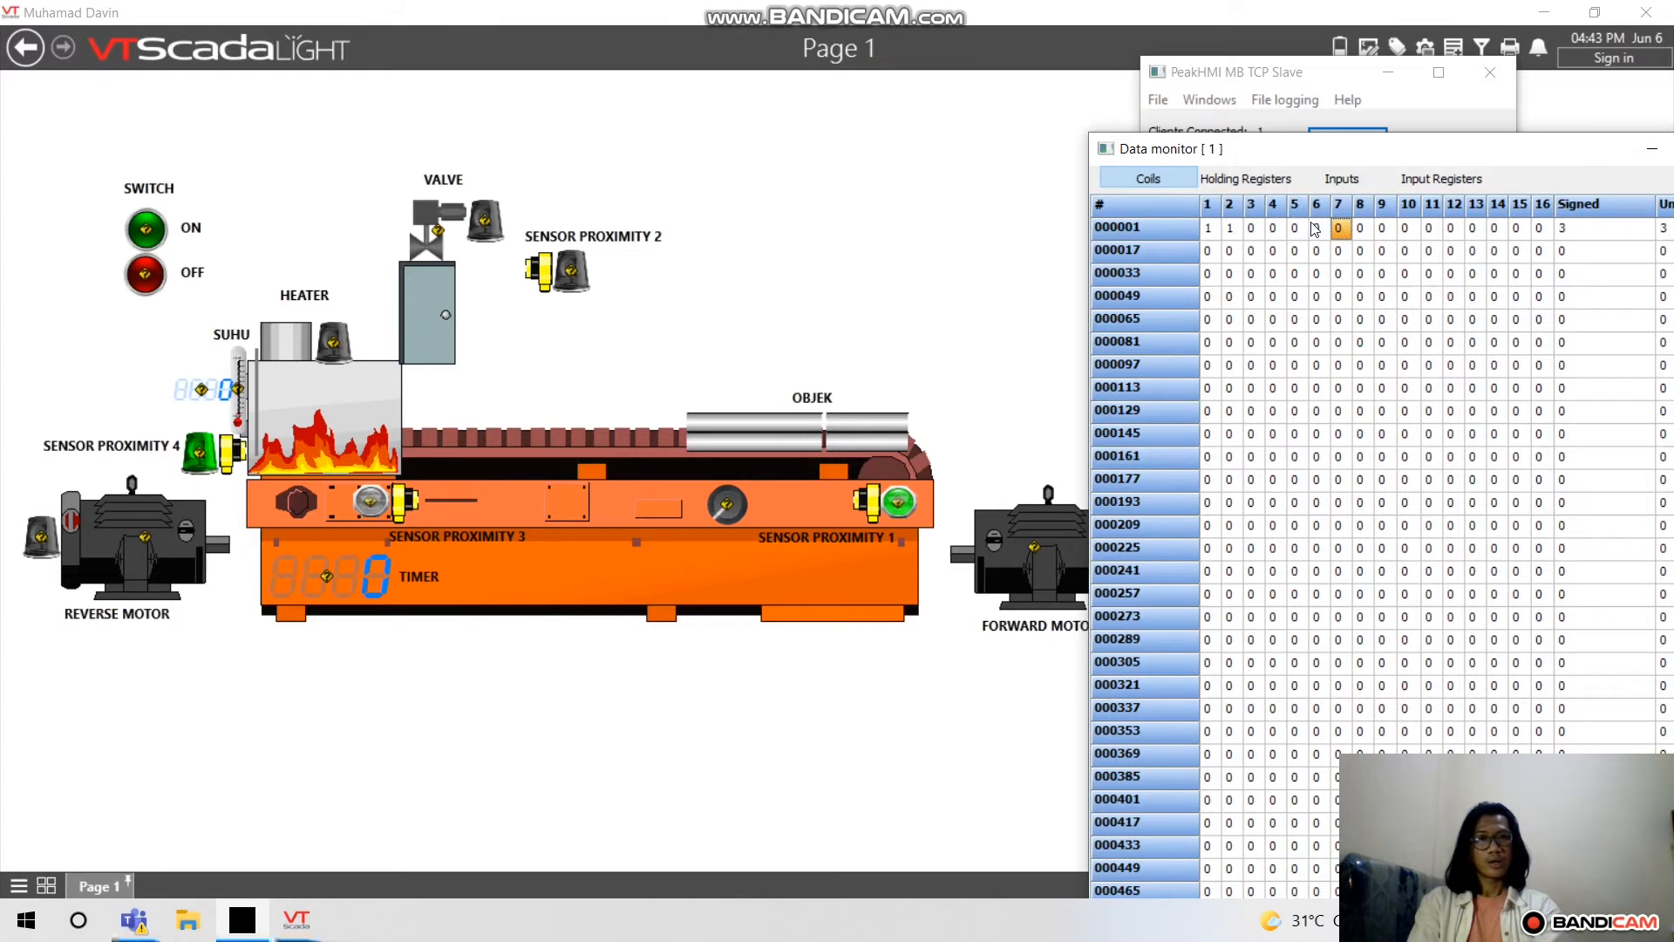
double_click(1316, 228)
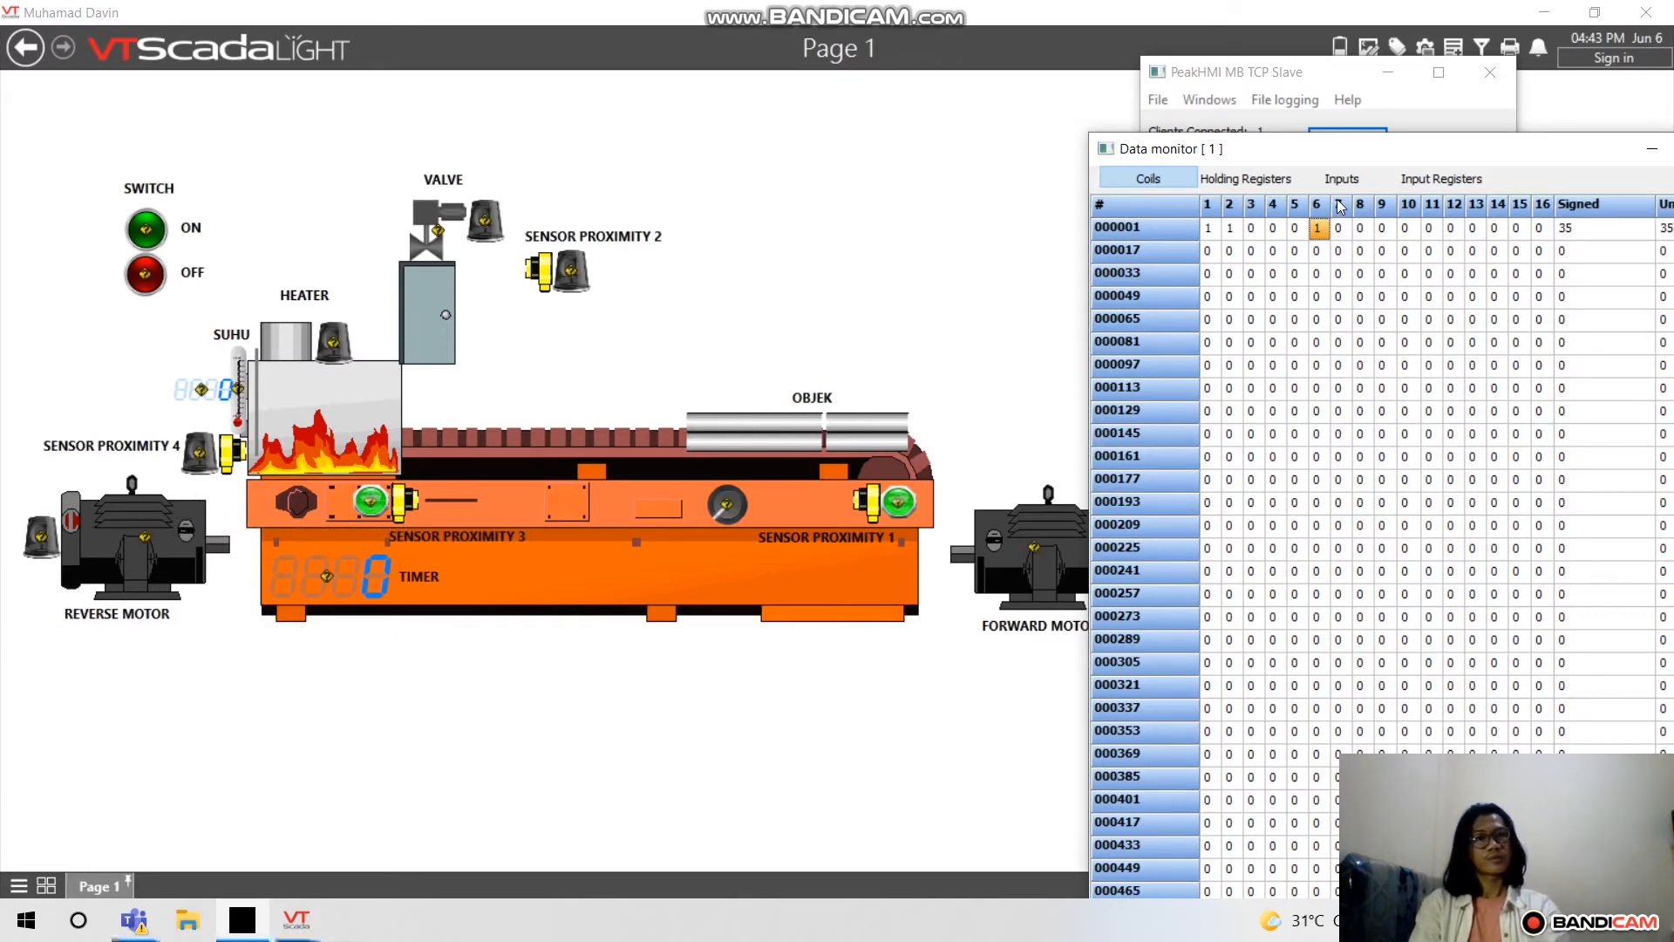
double_click(1340, 228)
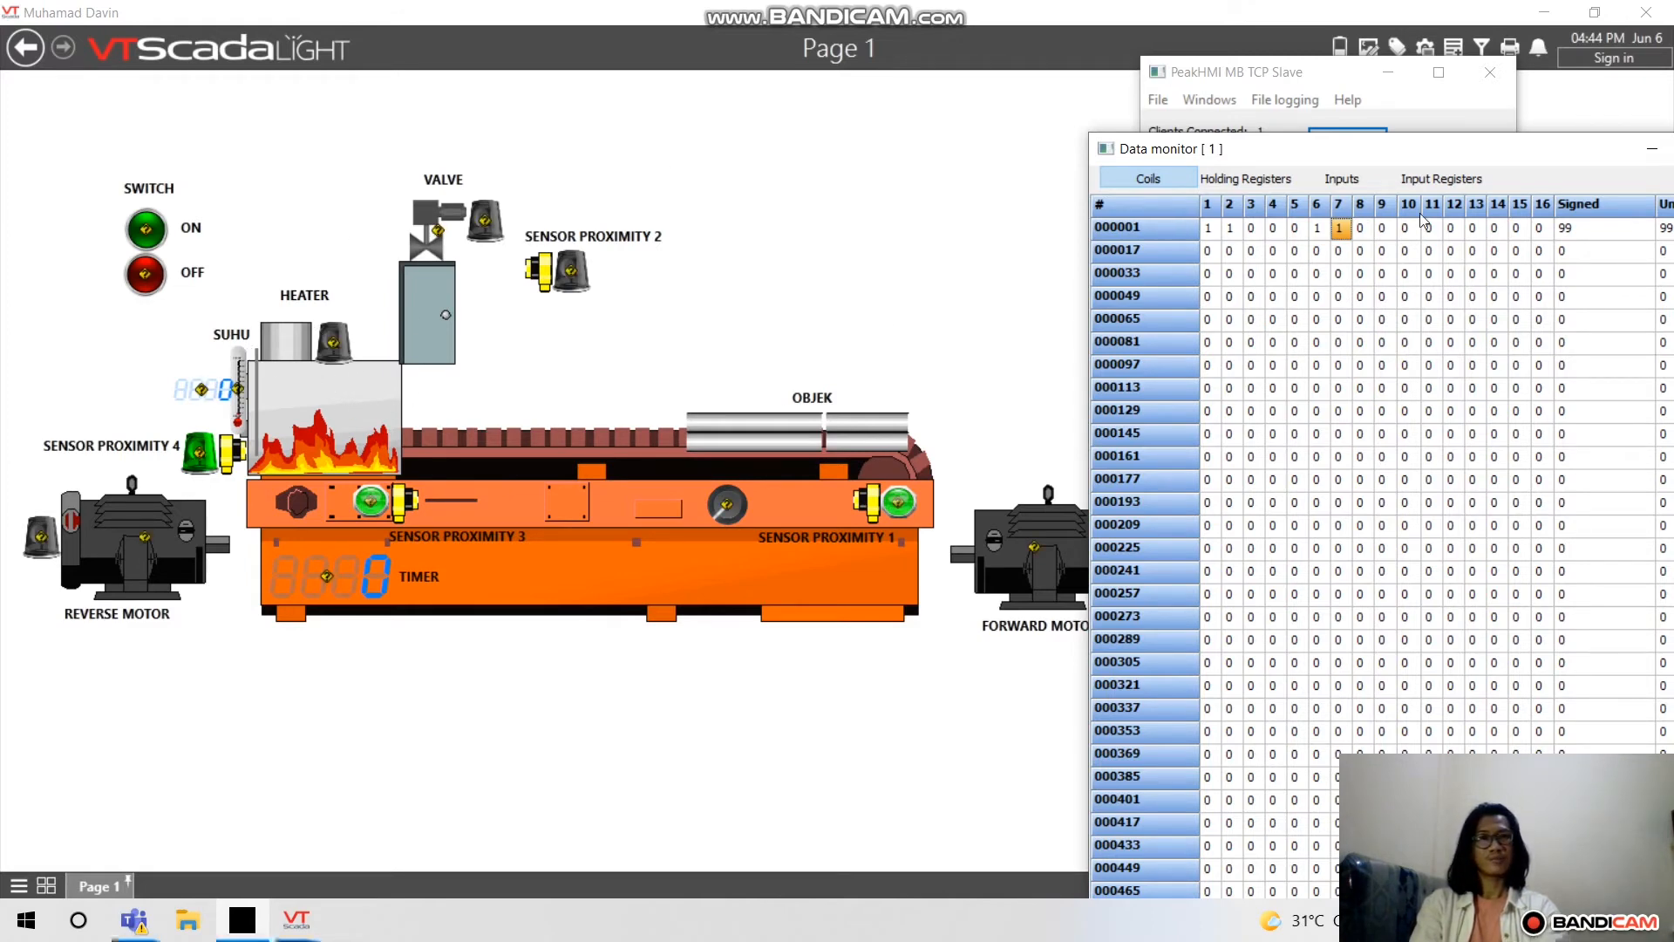
double_click(1363, 230)
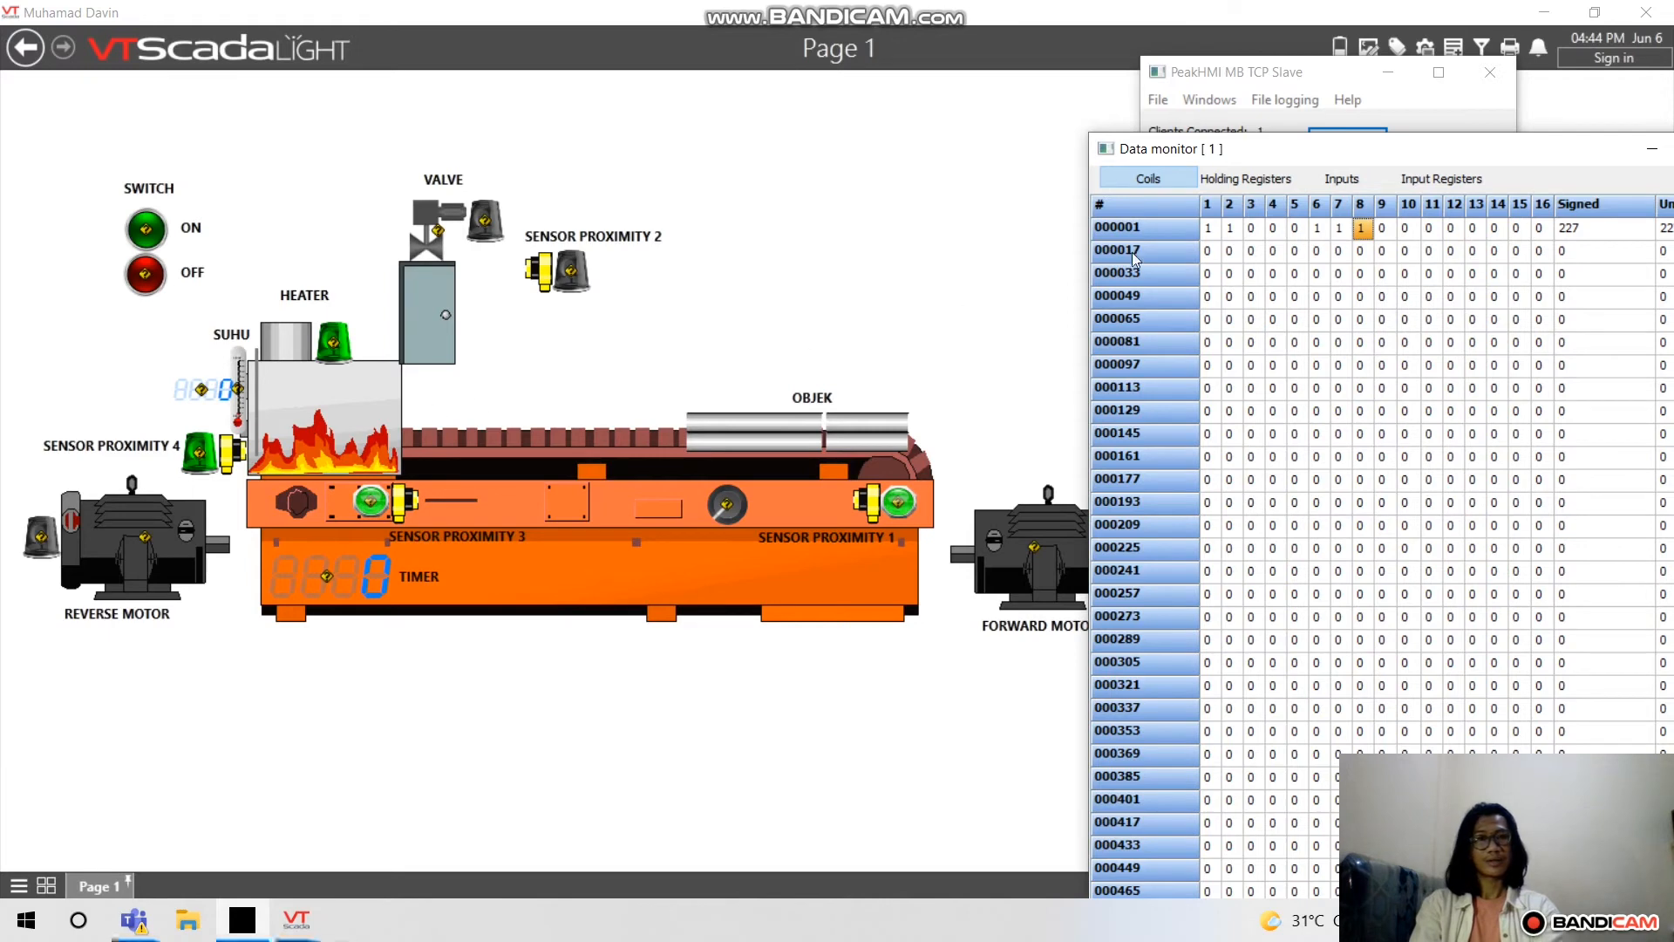
Set input register 300001 to 1200 for the furnace temperature display (SUHU)
click(1238, 183)
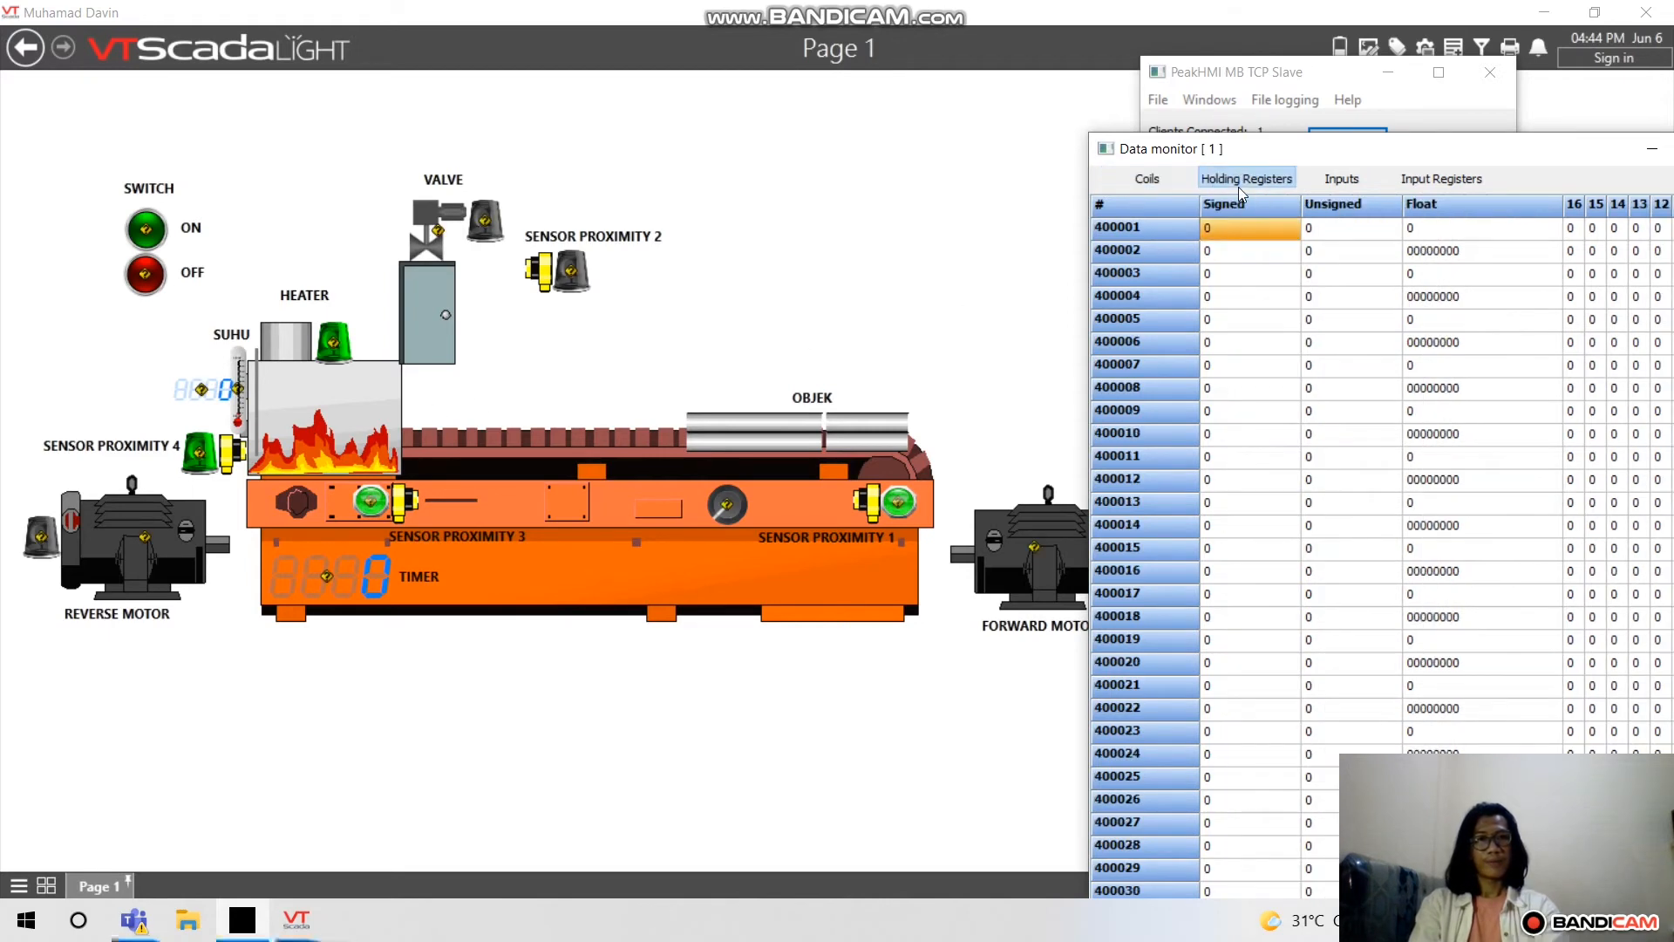
click(1354, 179)
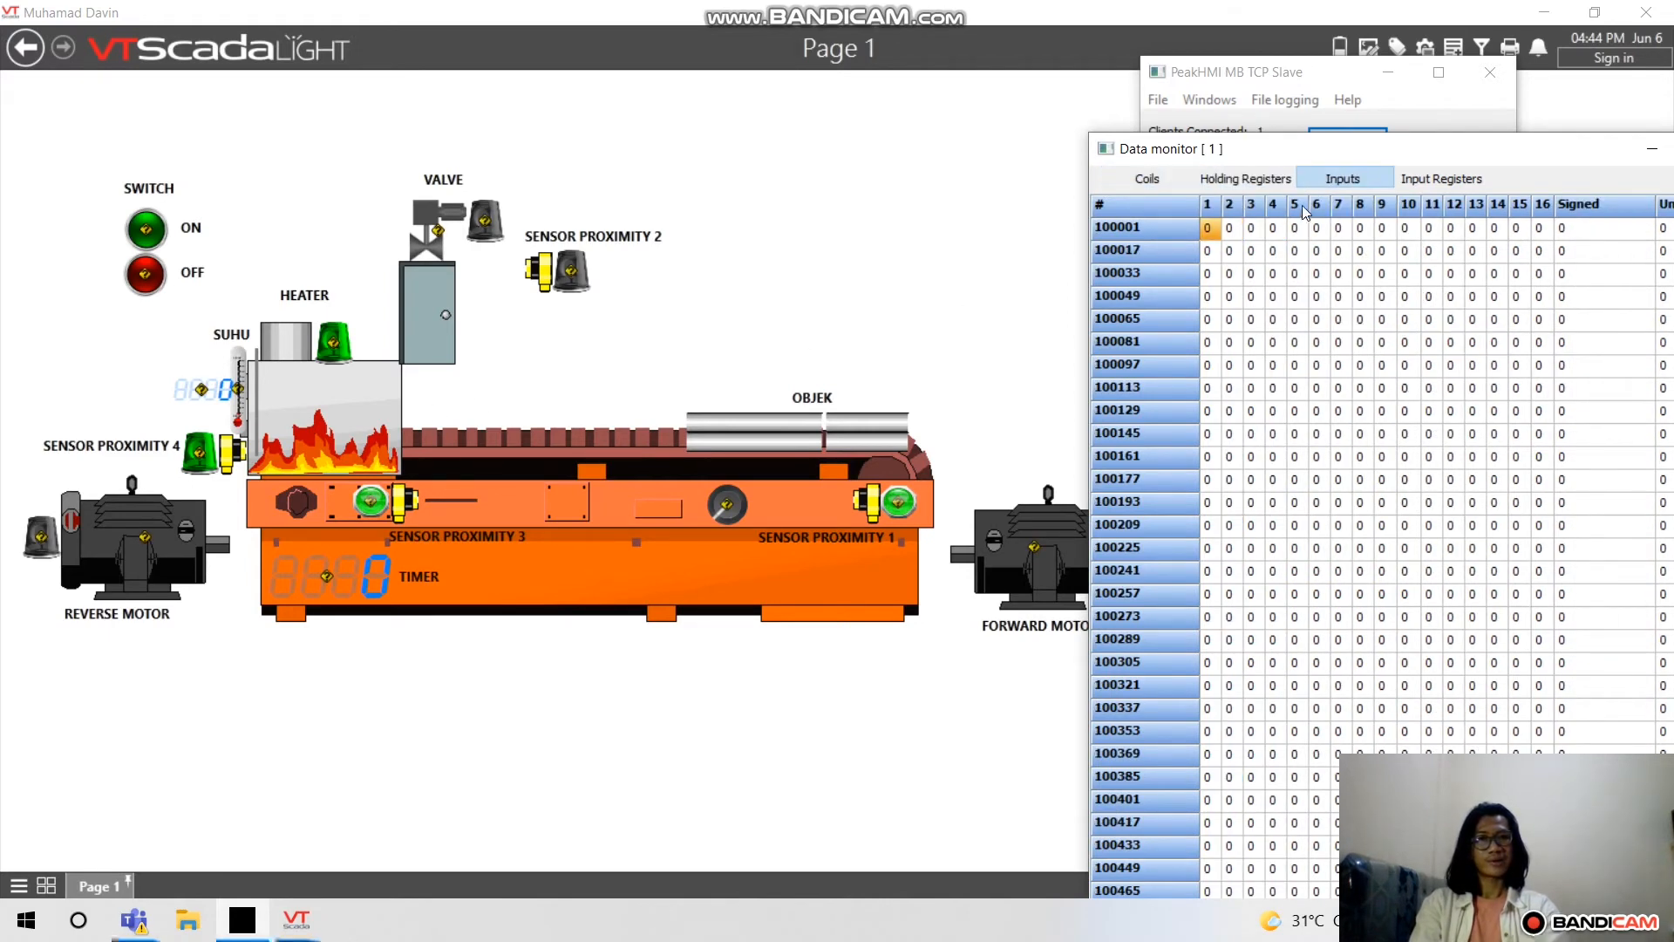
click(1436, 172)
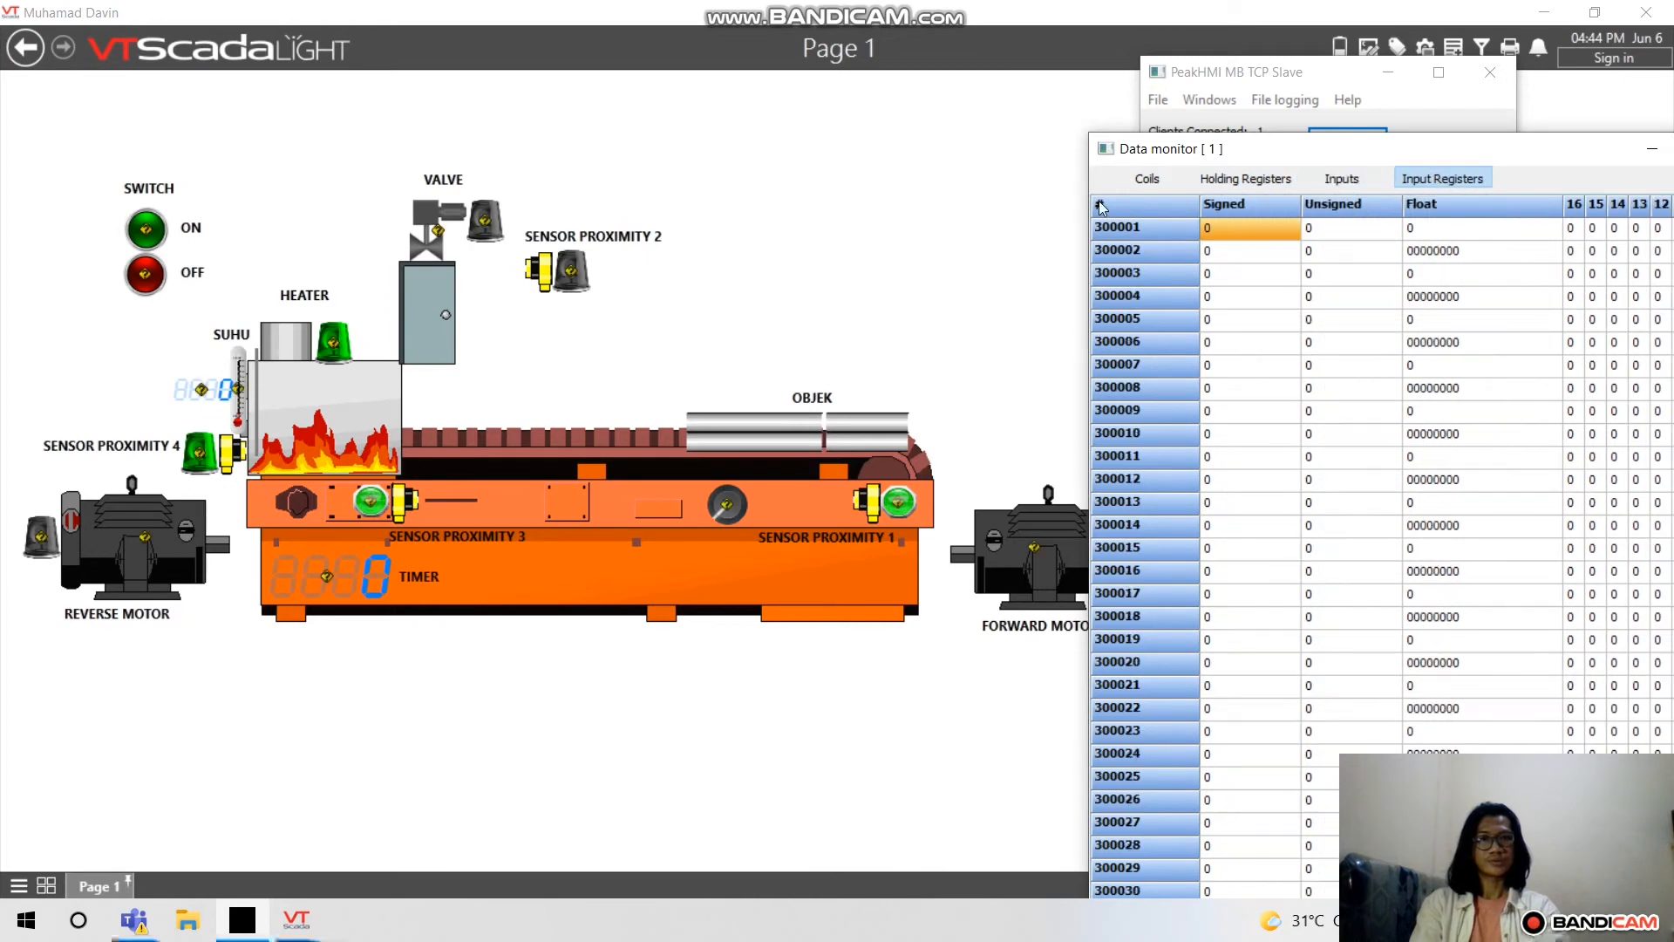
double_click(1227, 242)
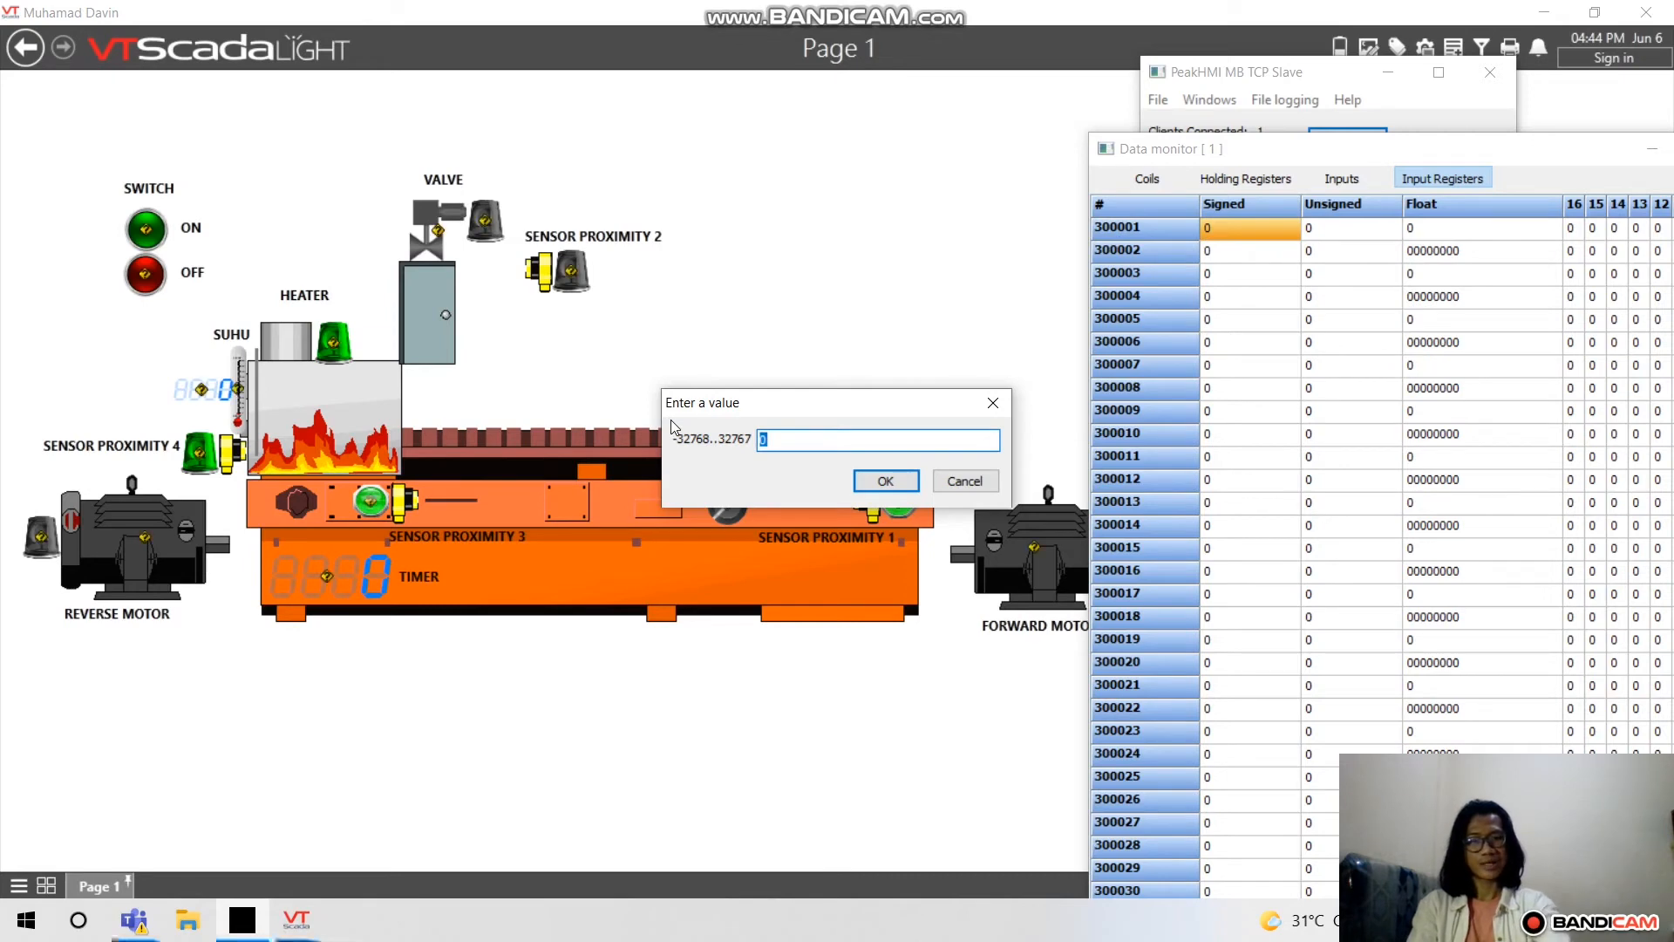
key(BackSpace)
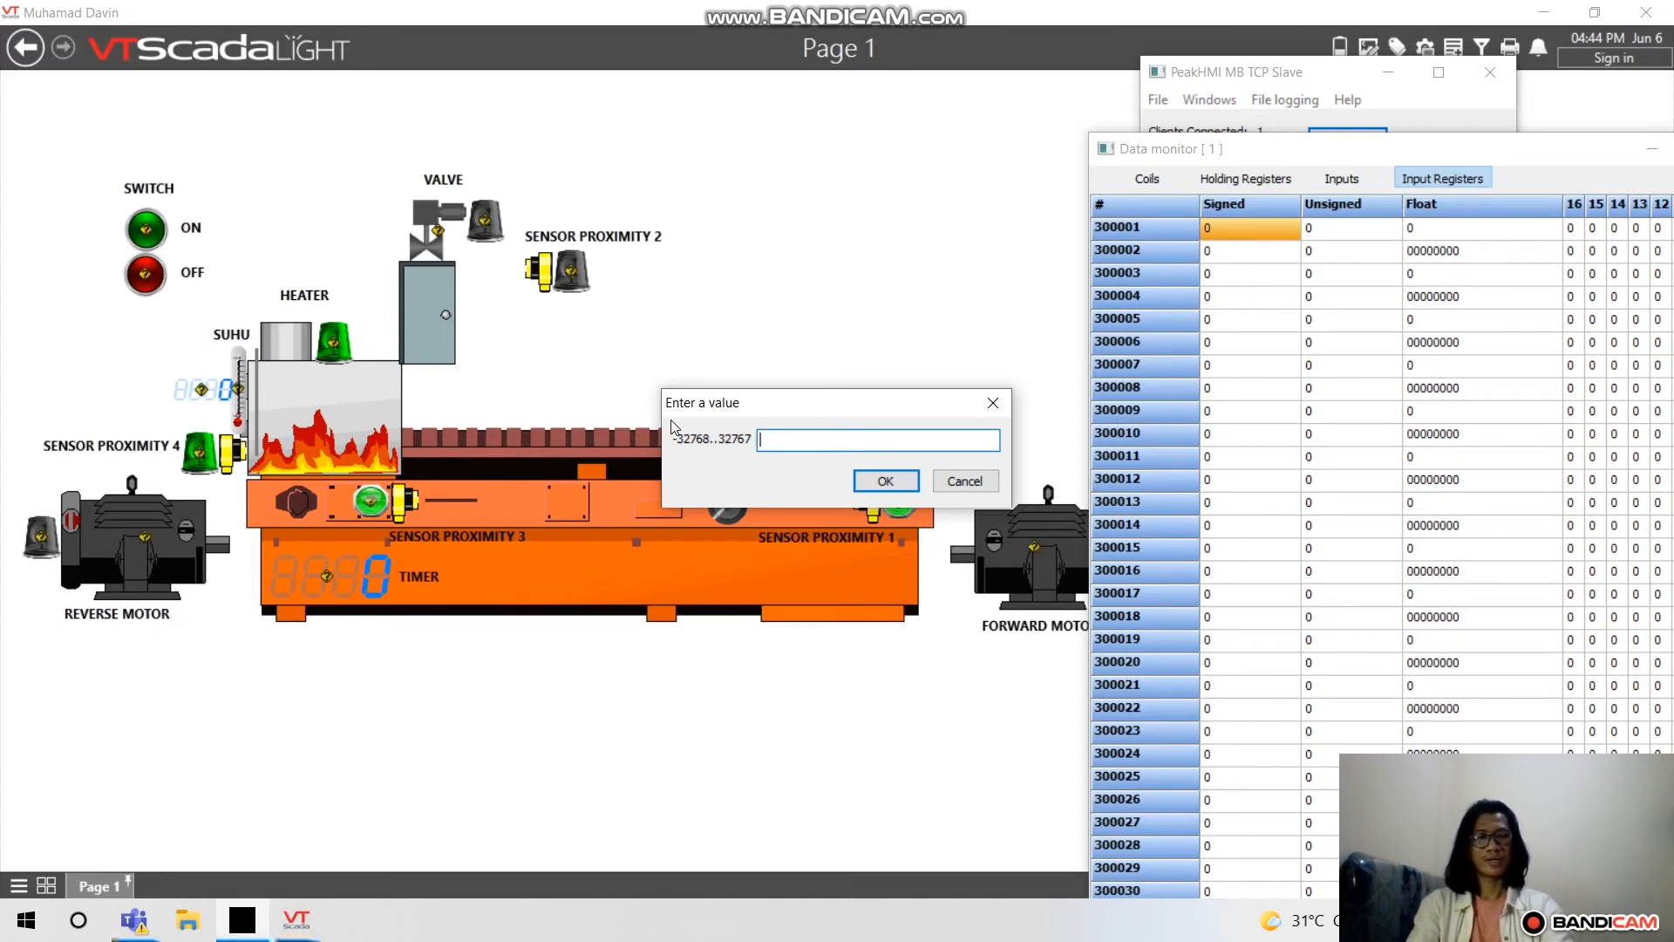
text(1200)
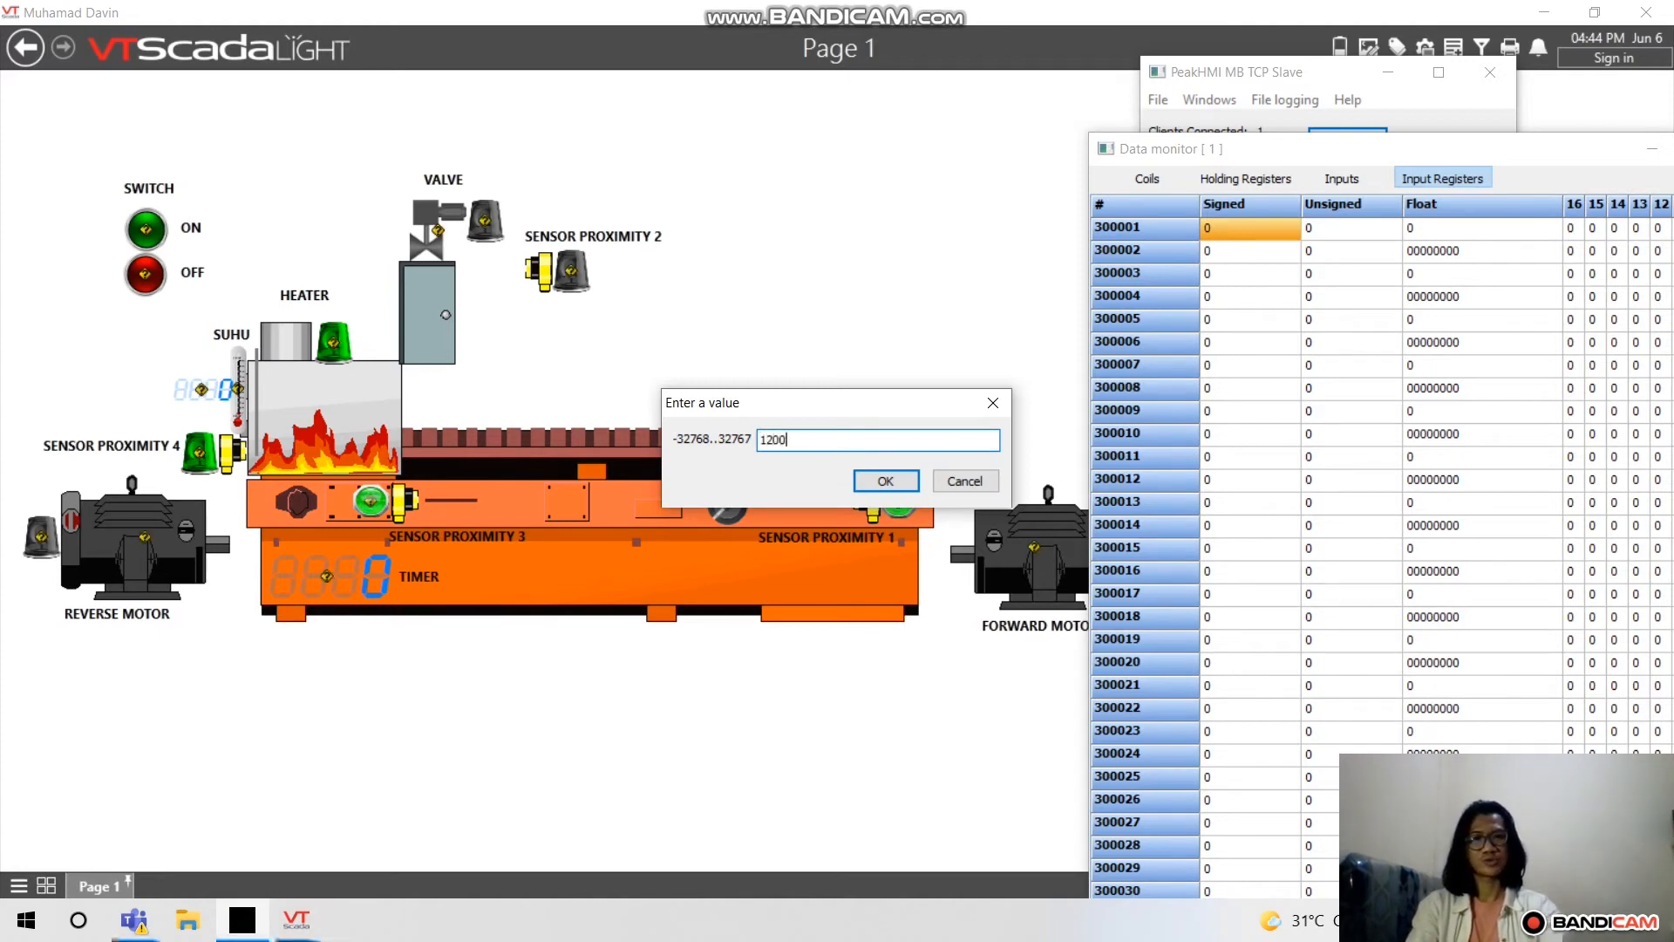
click(886, 483)
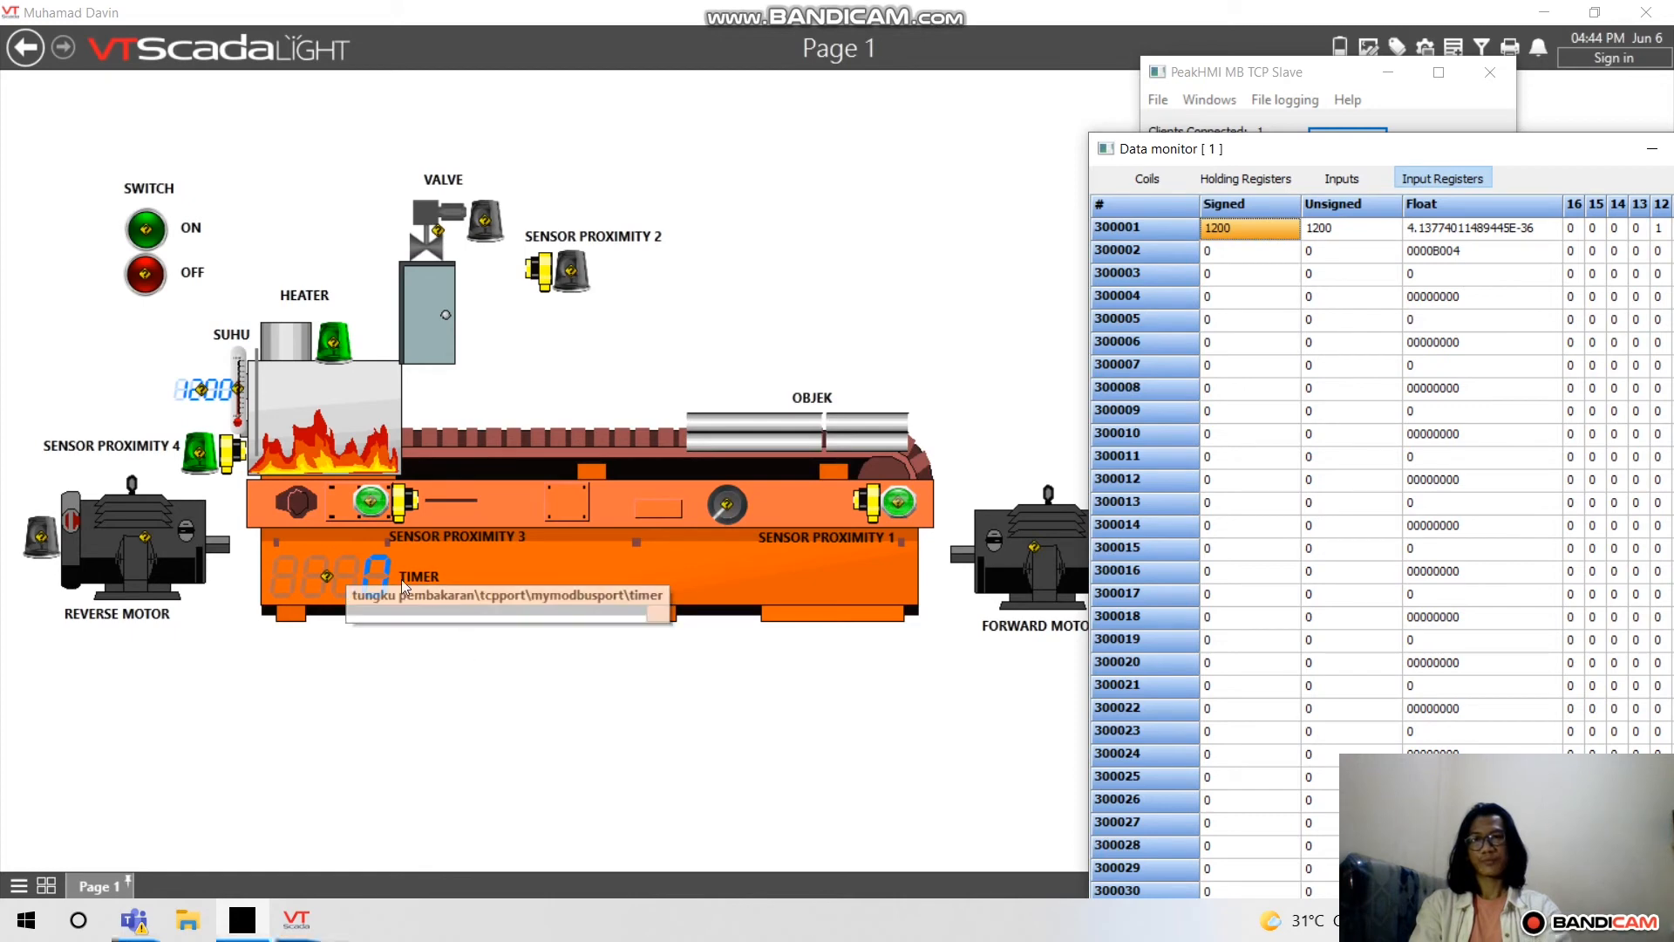
Set input register 300002 to 20 for the furnace timer
double_click(1260, 252)
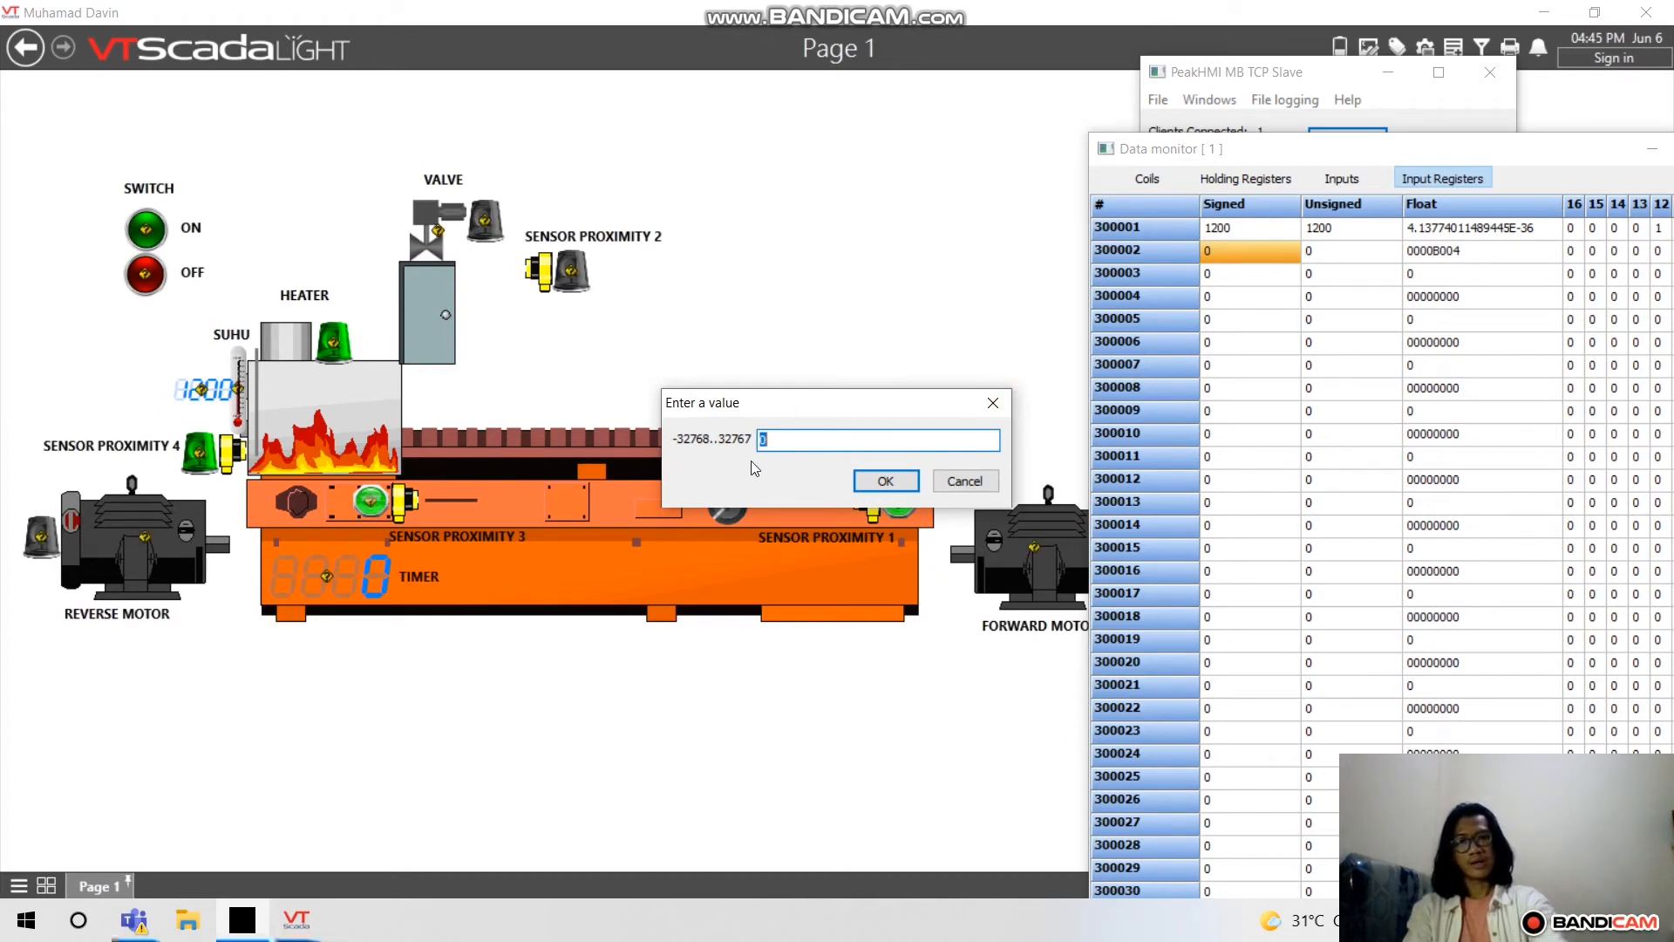
key(BackSpace)
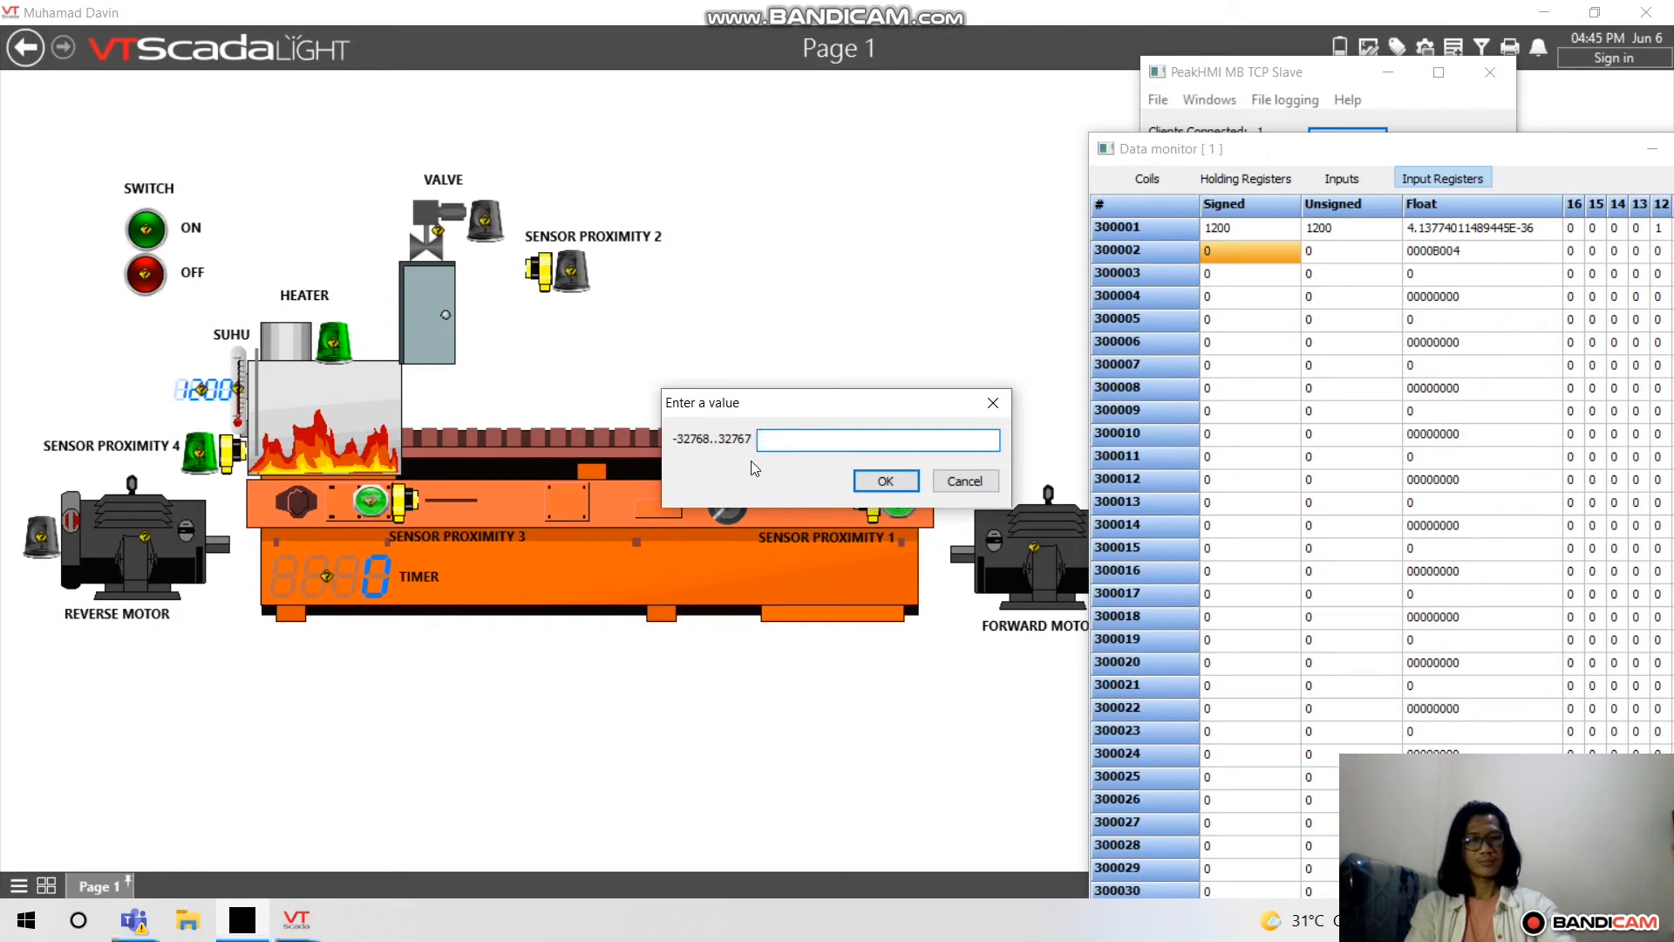
text(2)
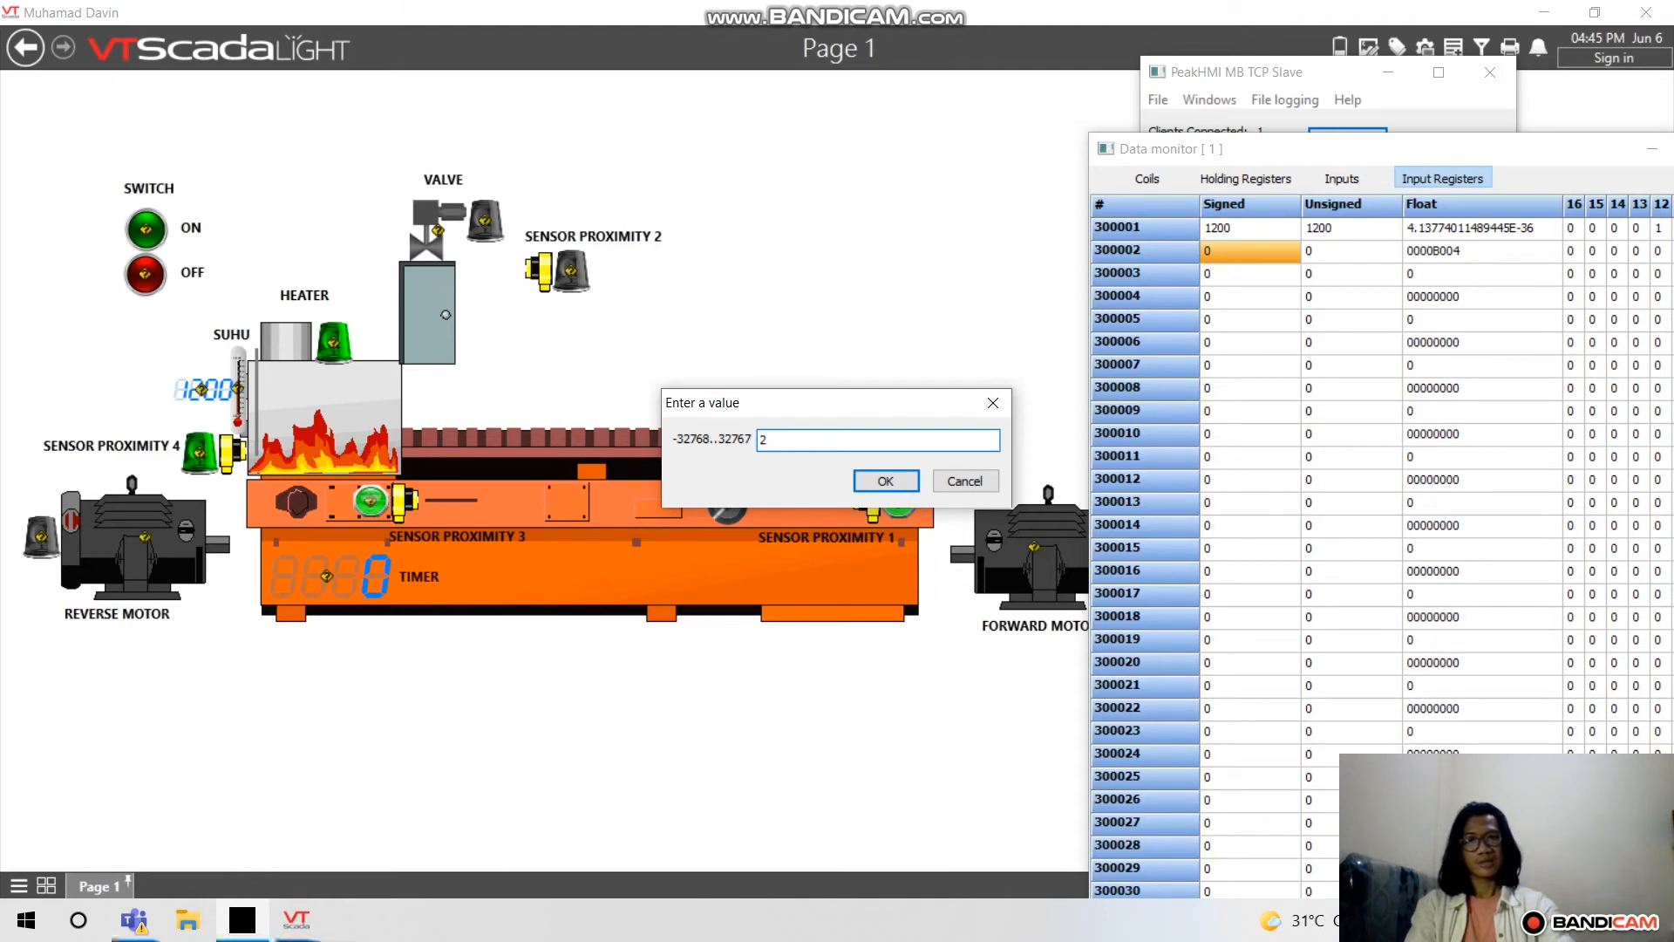
text(0)
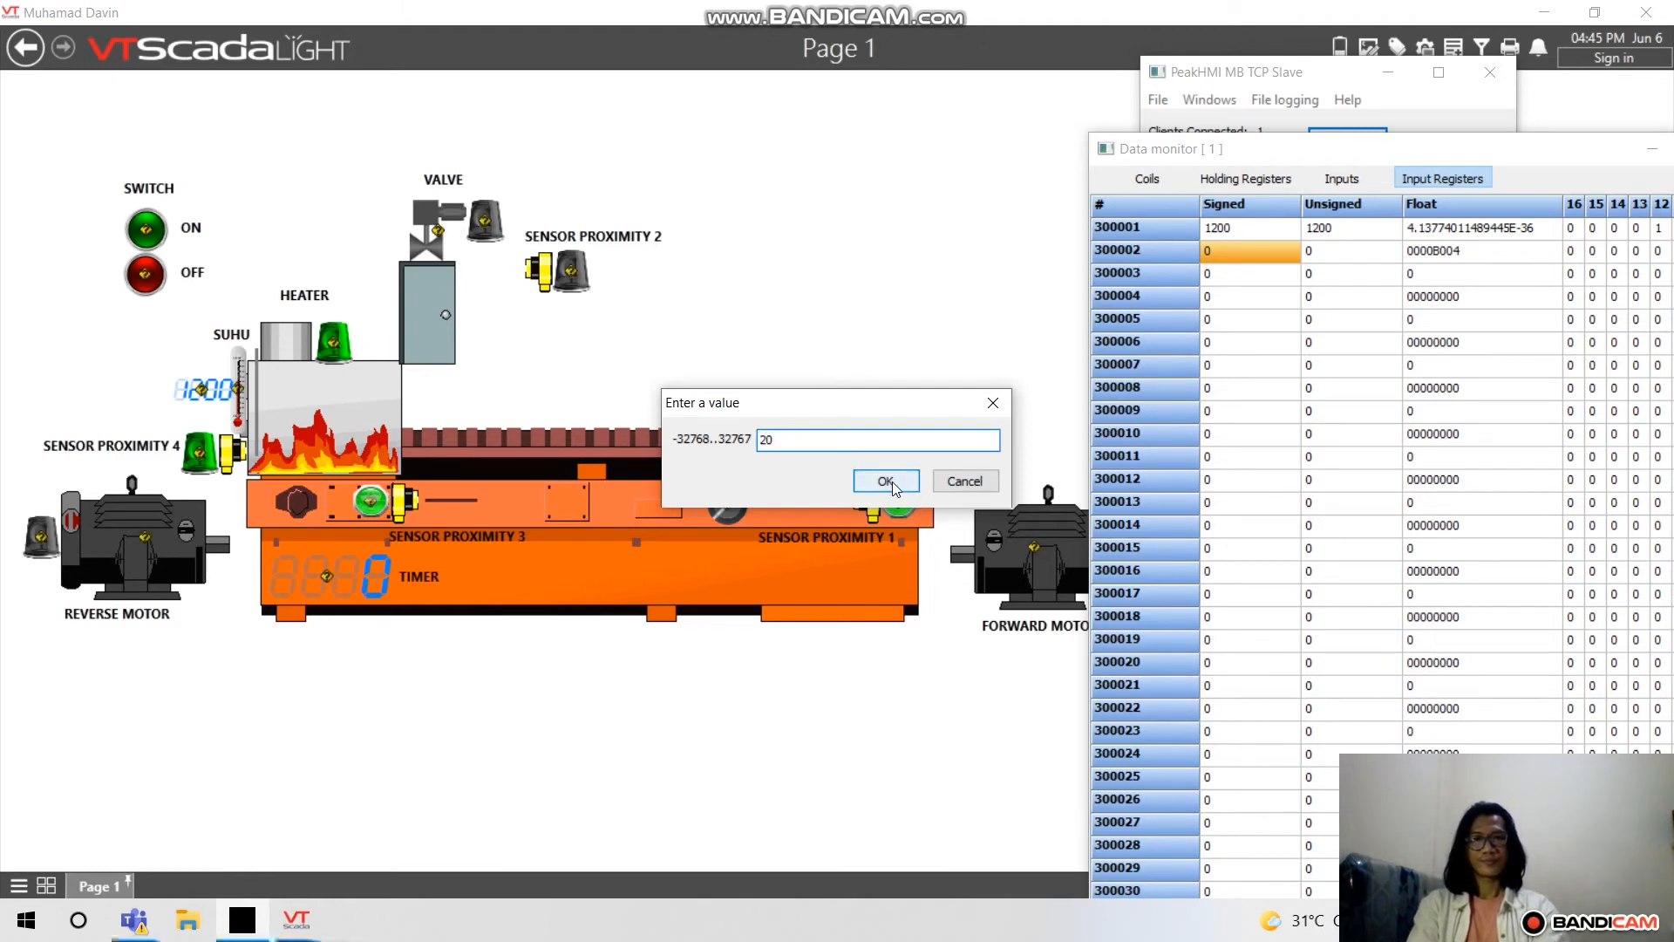
click(885, 482)
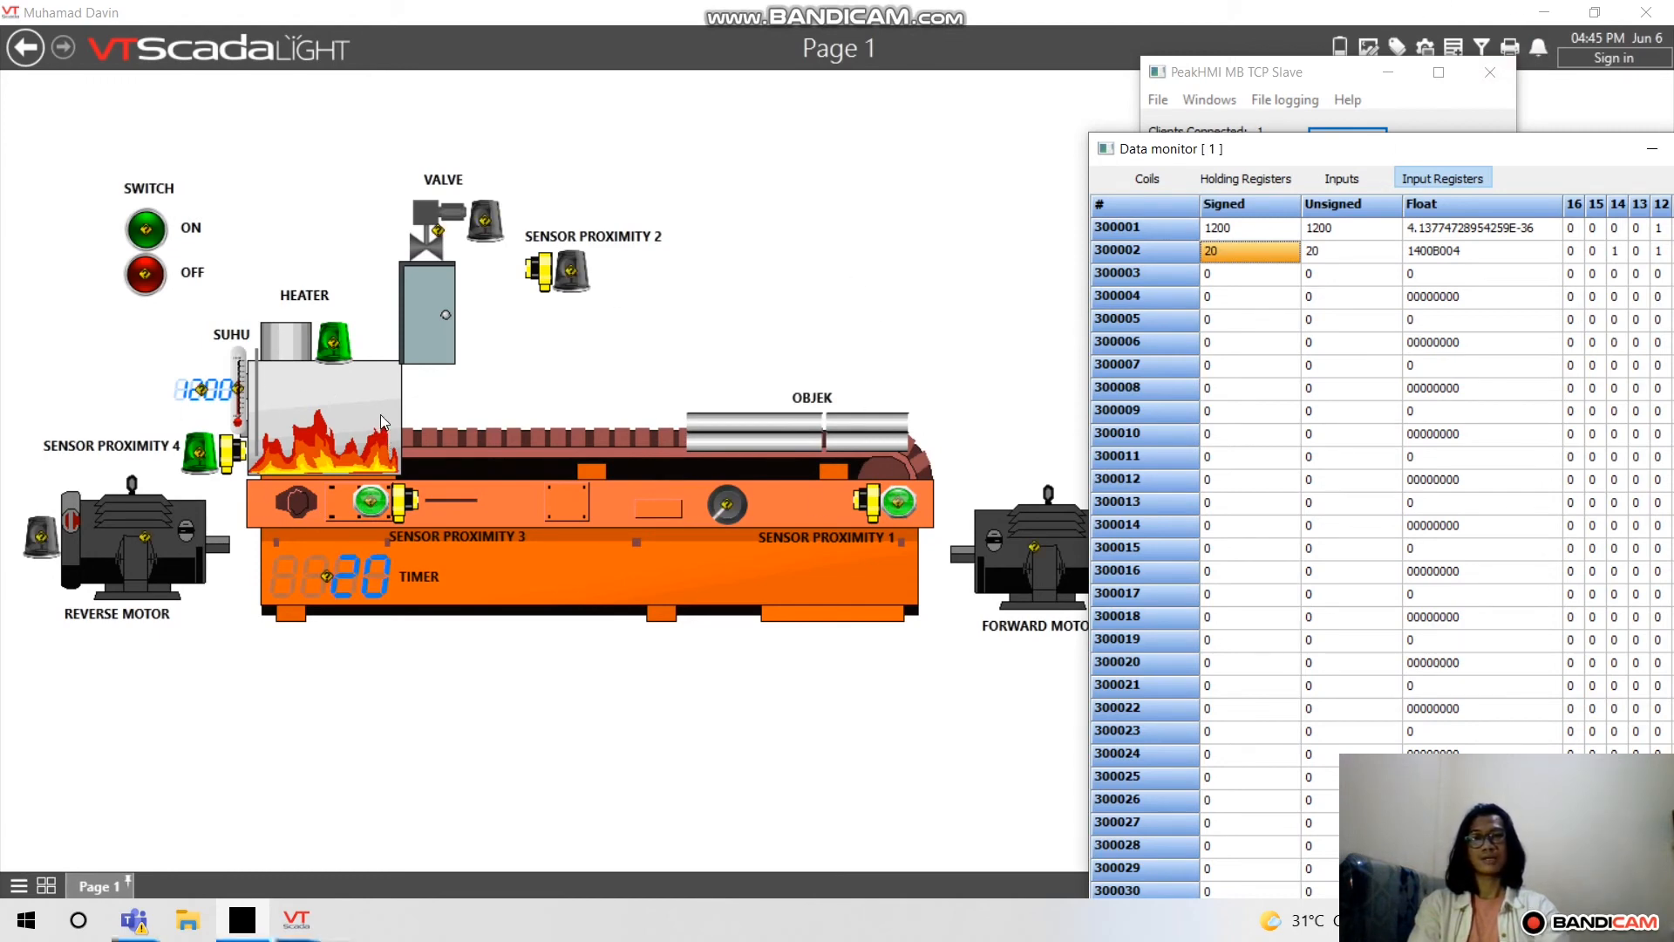
Acknowledge the timer HIGH HIGH alarm on VTScada's Alarm Page and return to Page 1
click(1538, 50)
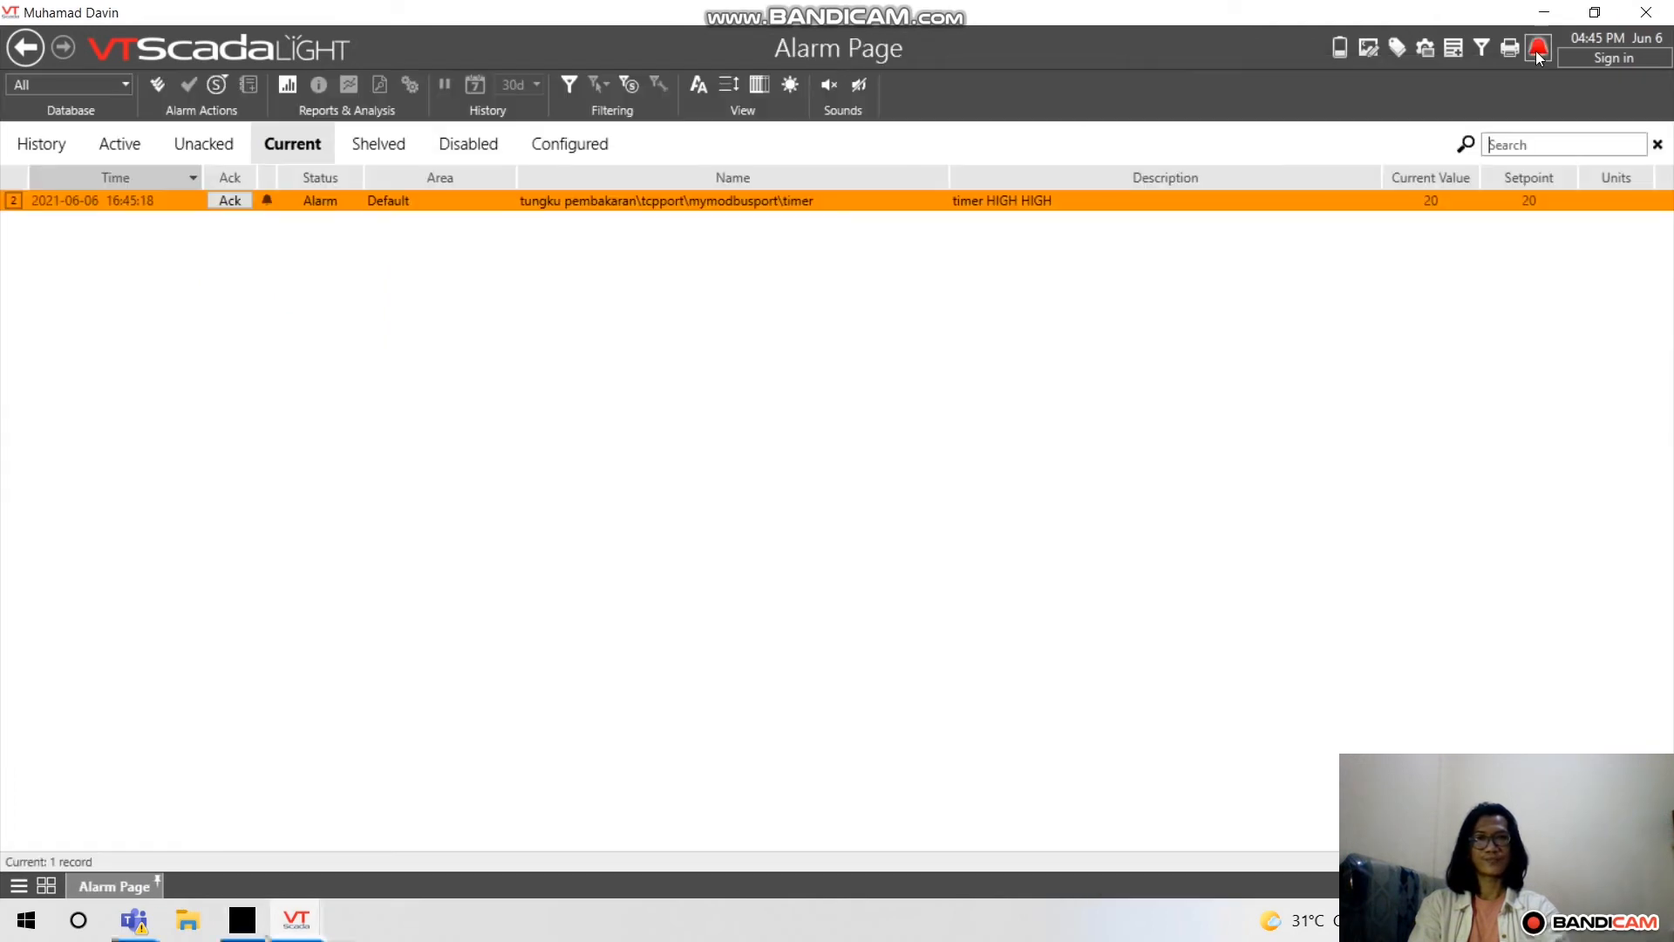
click(223, 200)
click(35, 60)
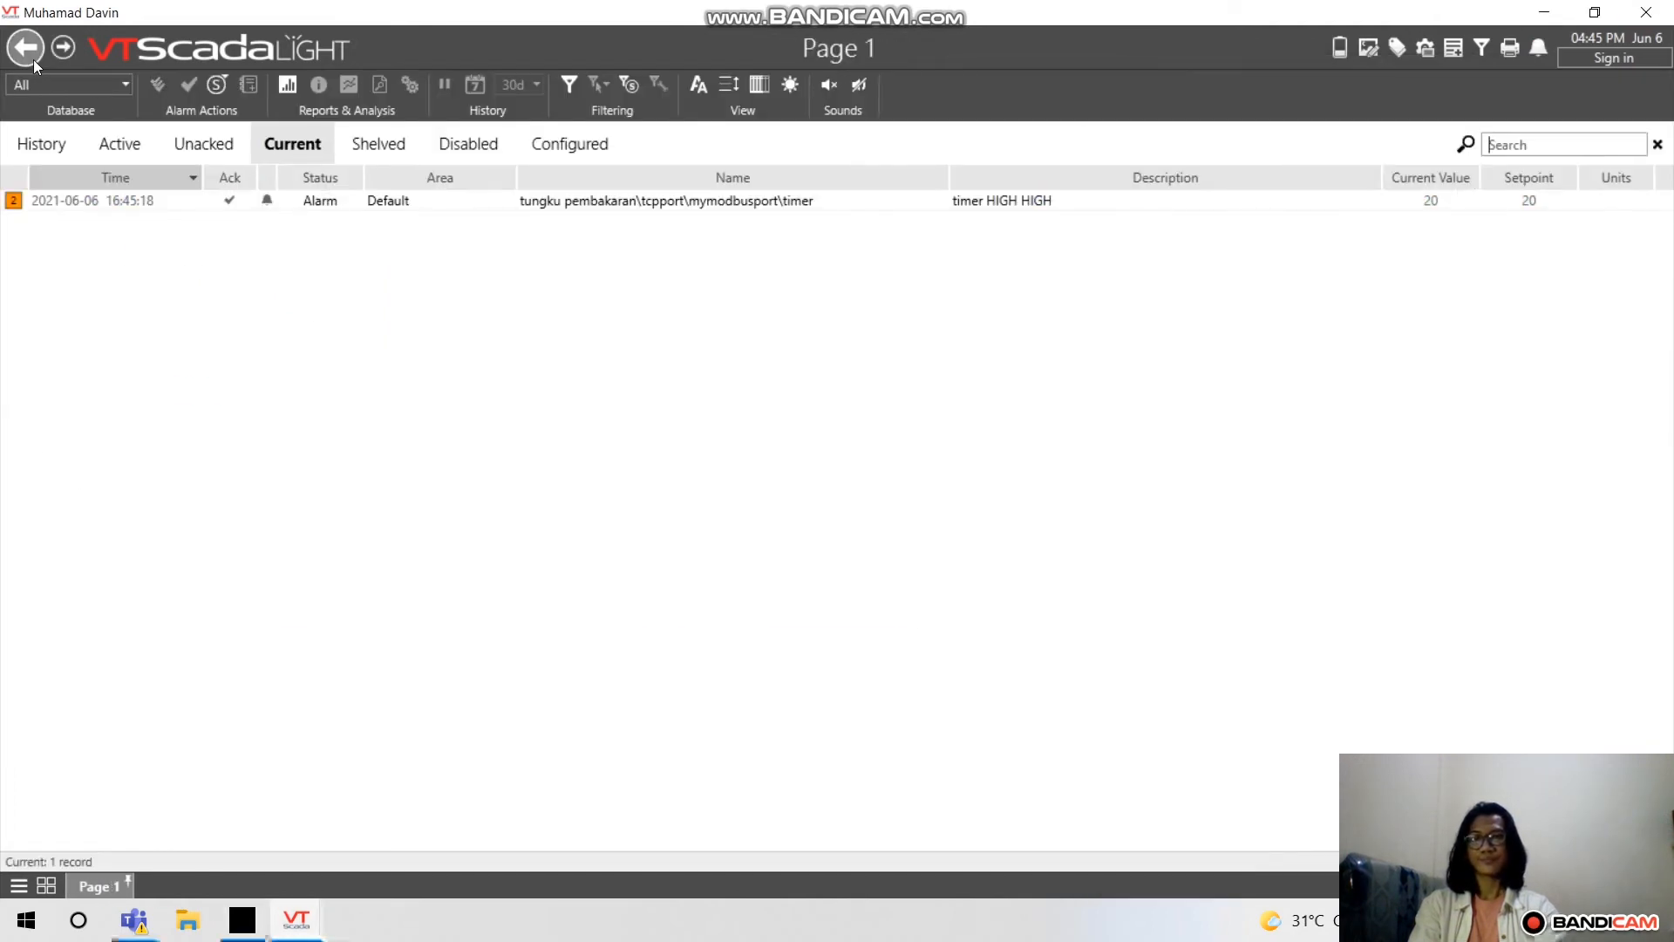
Switch to the PeakHMI data monitor and set input register 300001 to 0 for the furnace temperature
click(242, 924)
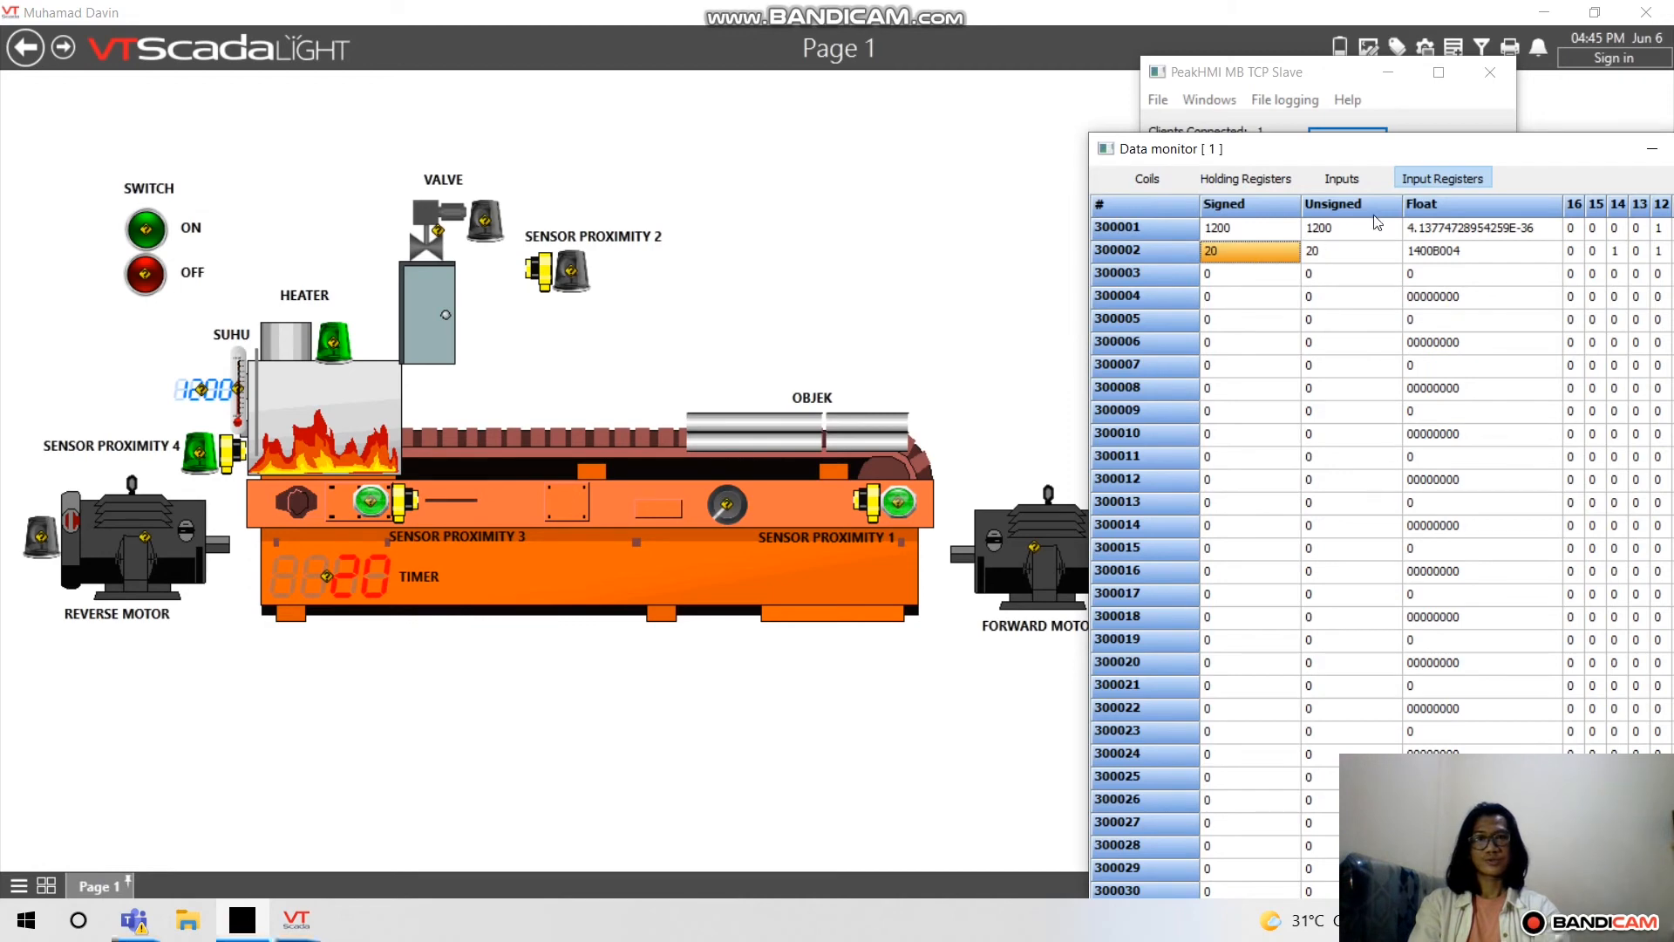
double_click(1239, 225)
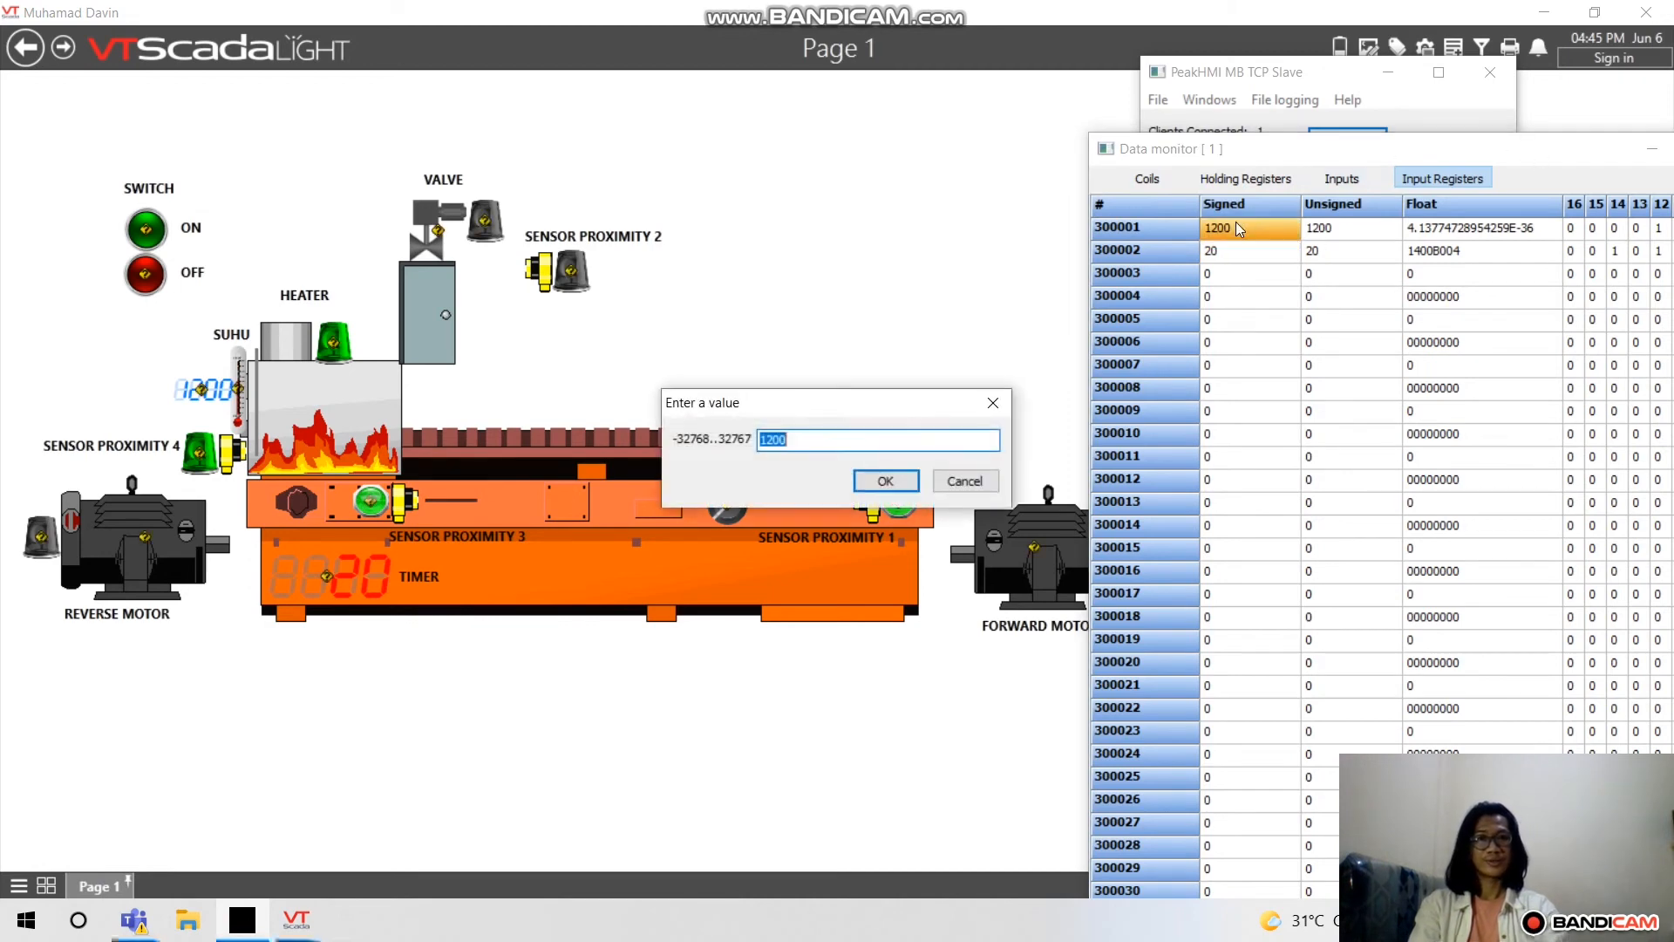
key(BackSpace)
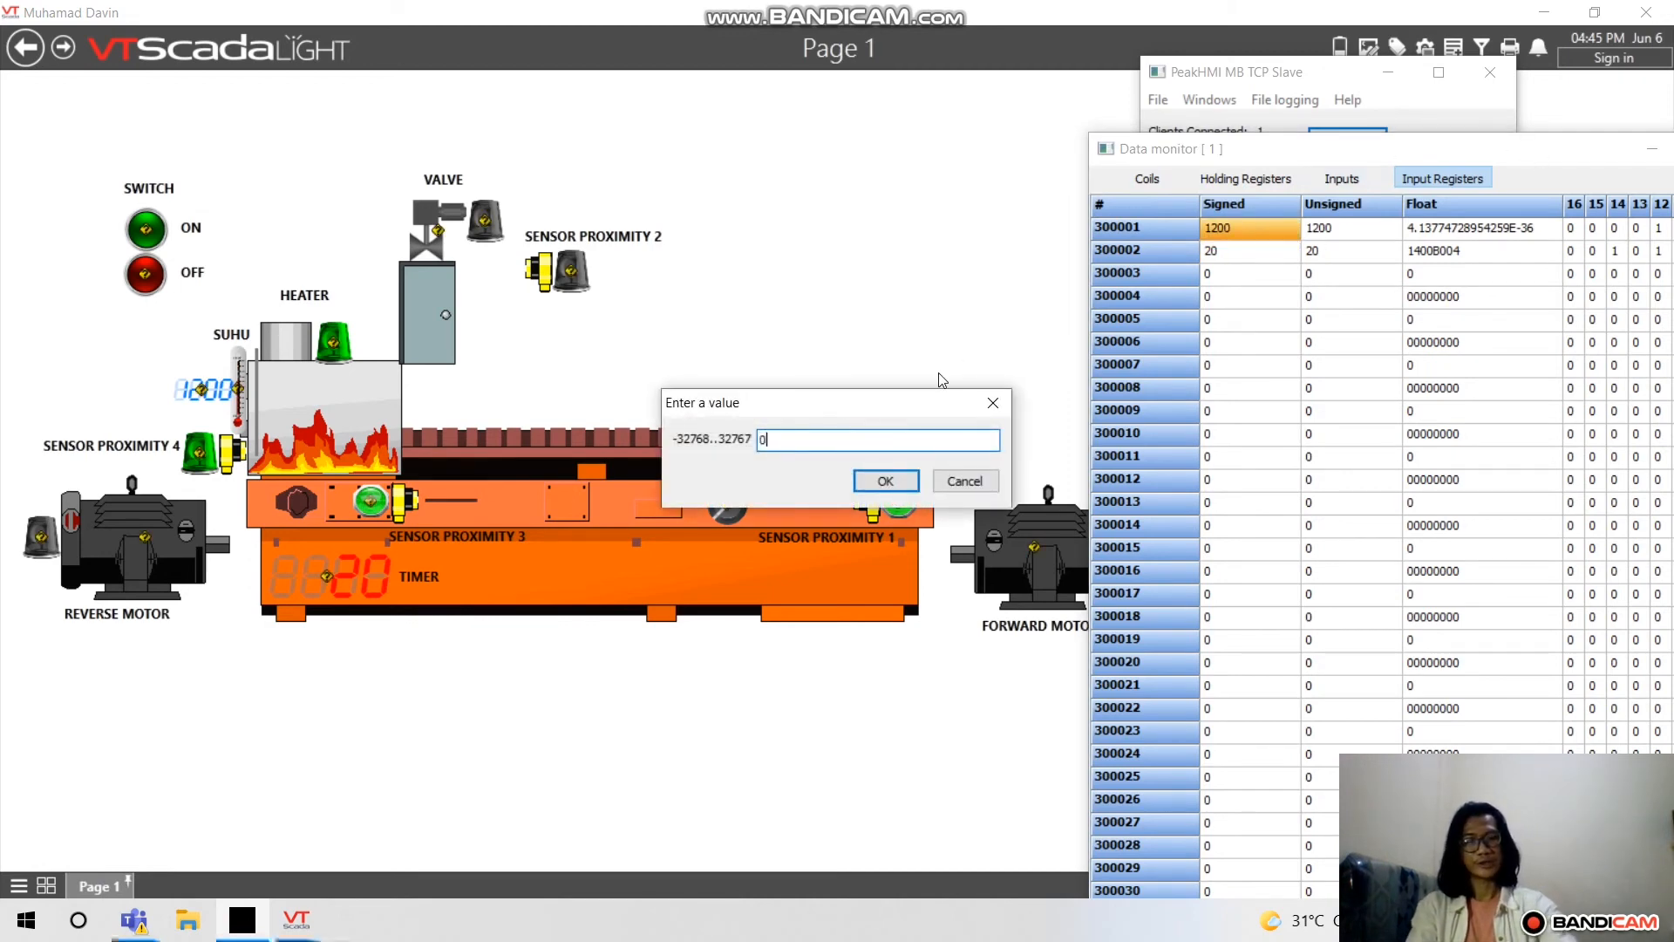
text(0)
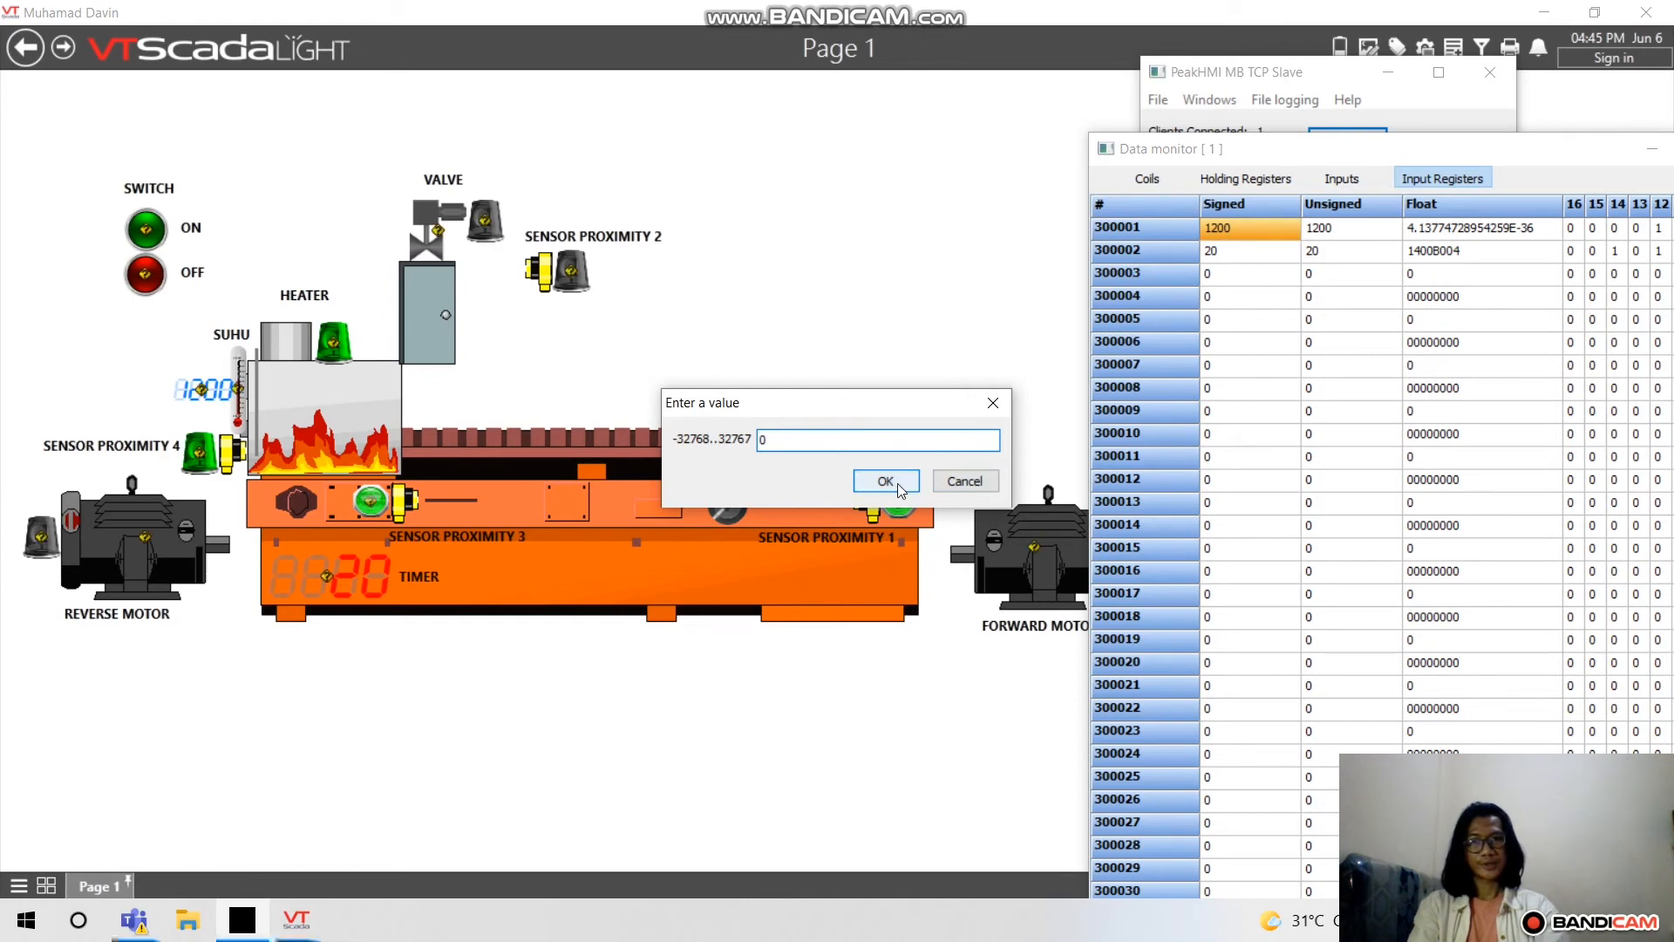
click(897, 483)
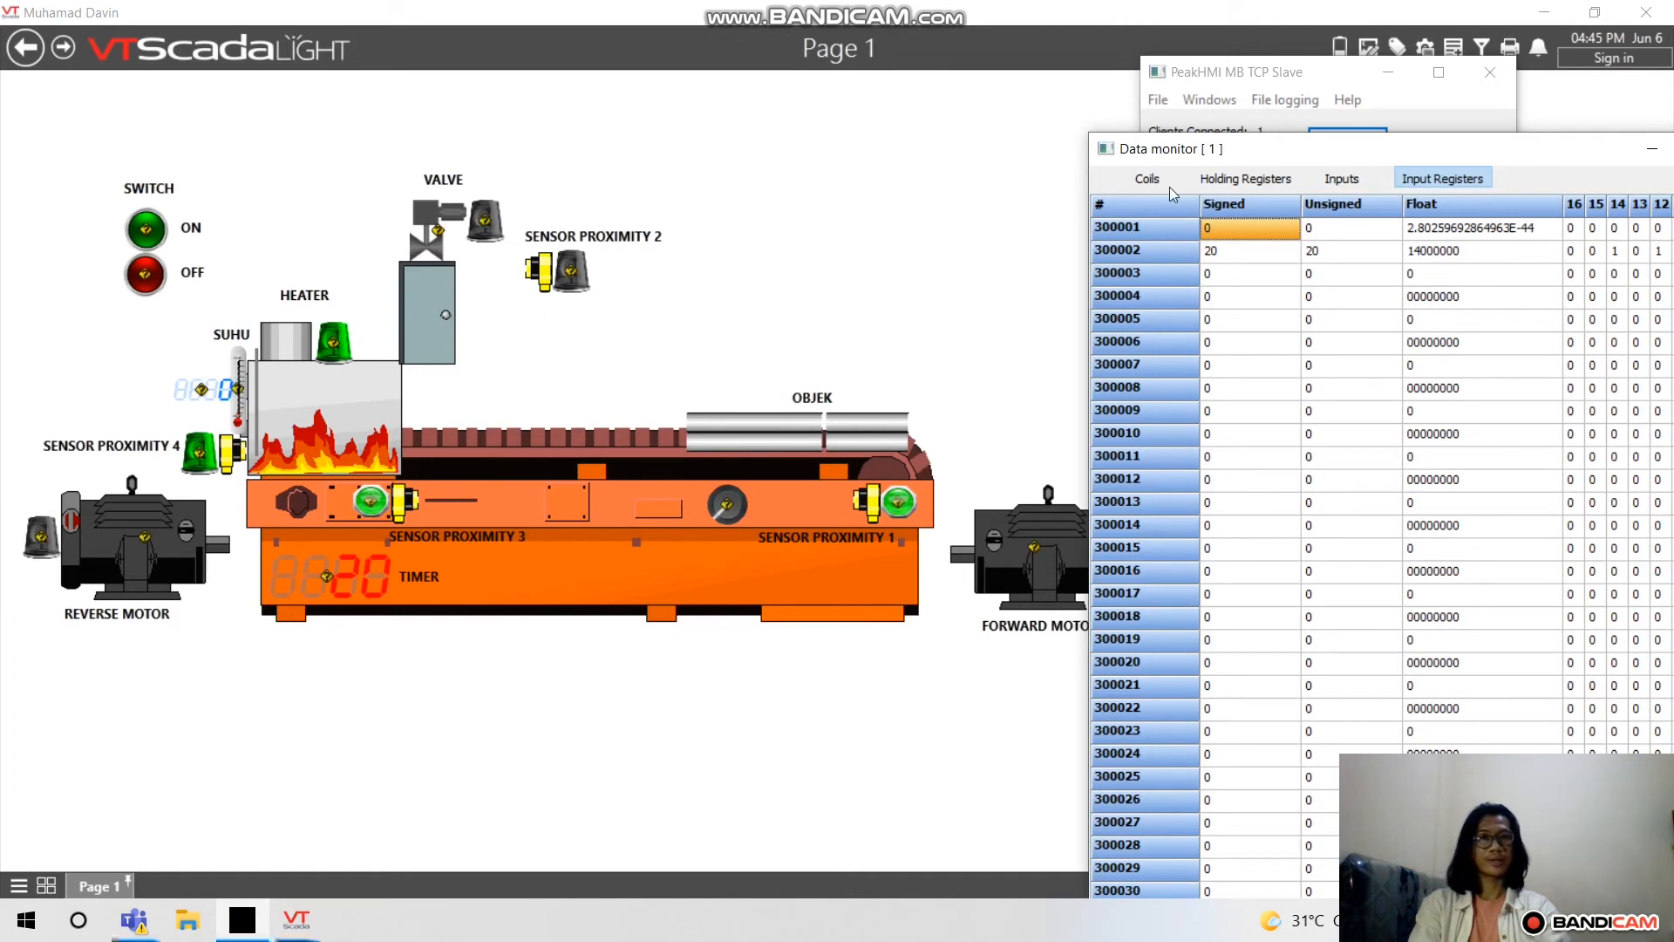
Set coils 8 and 6 to 0 for the heater and proximity sensor 3, leaving coil 7 for proximity sensor 4 at 1
click(1145, 181)
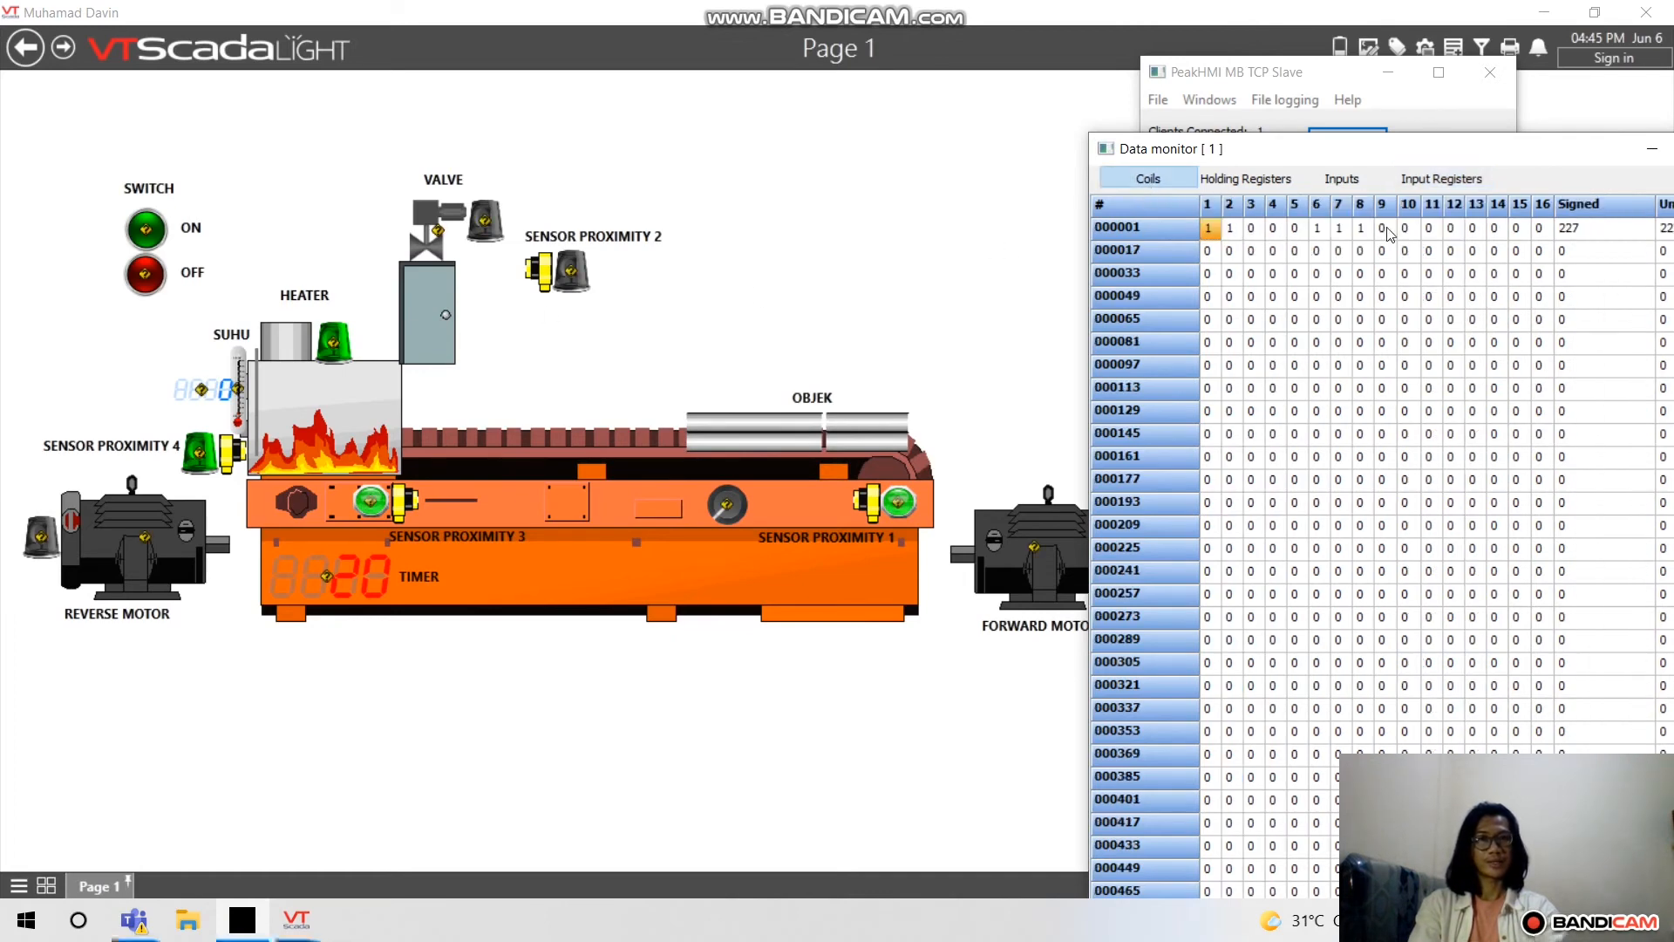
double_click(1360, 228)
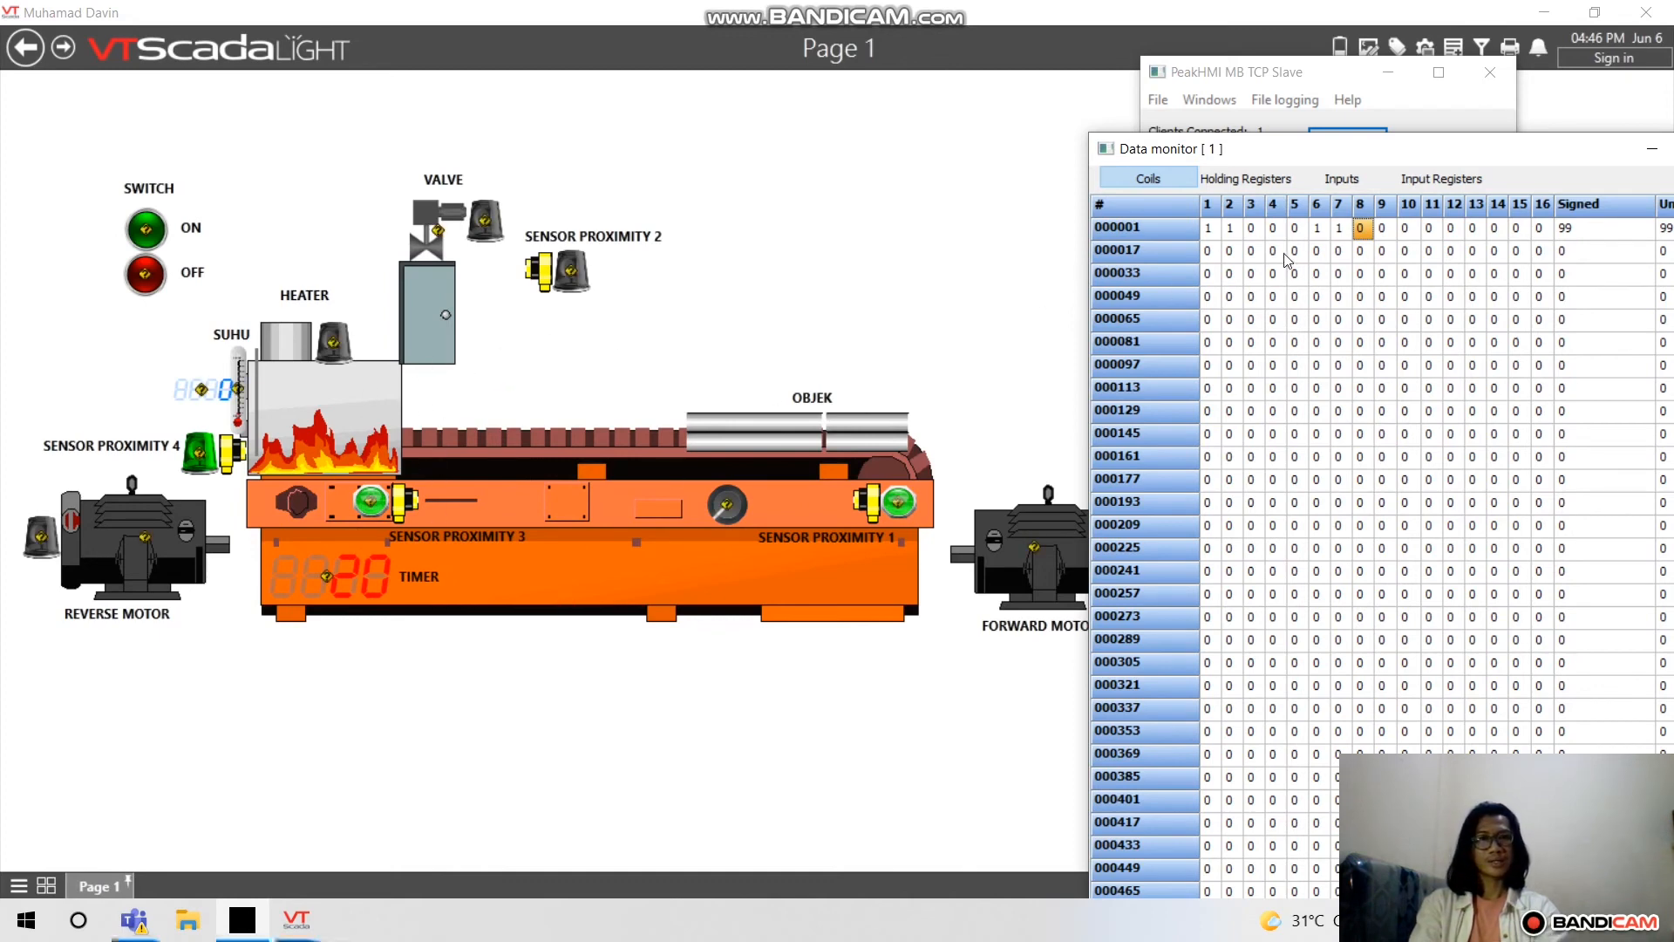
double_click(1345, 228)
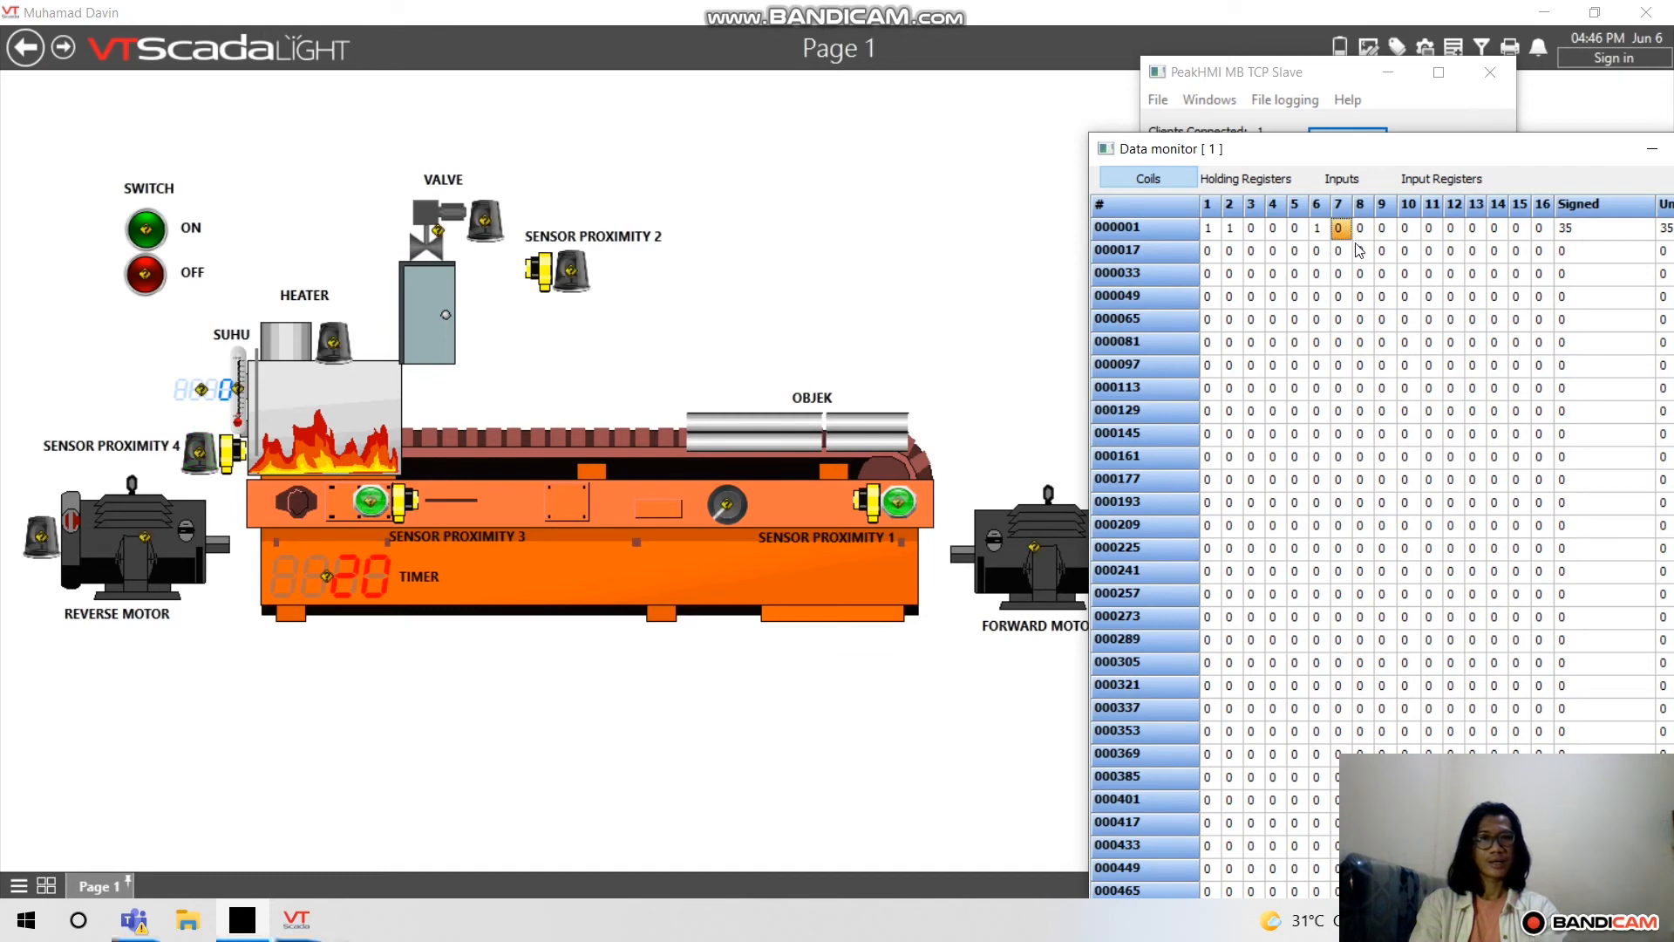
double_click(1323, 228)
double_click(1336, 229)
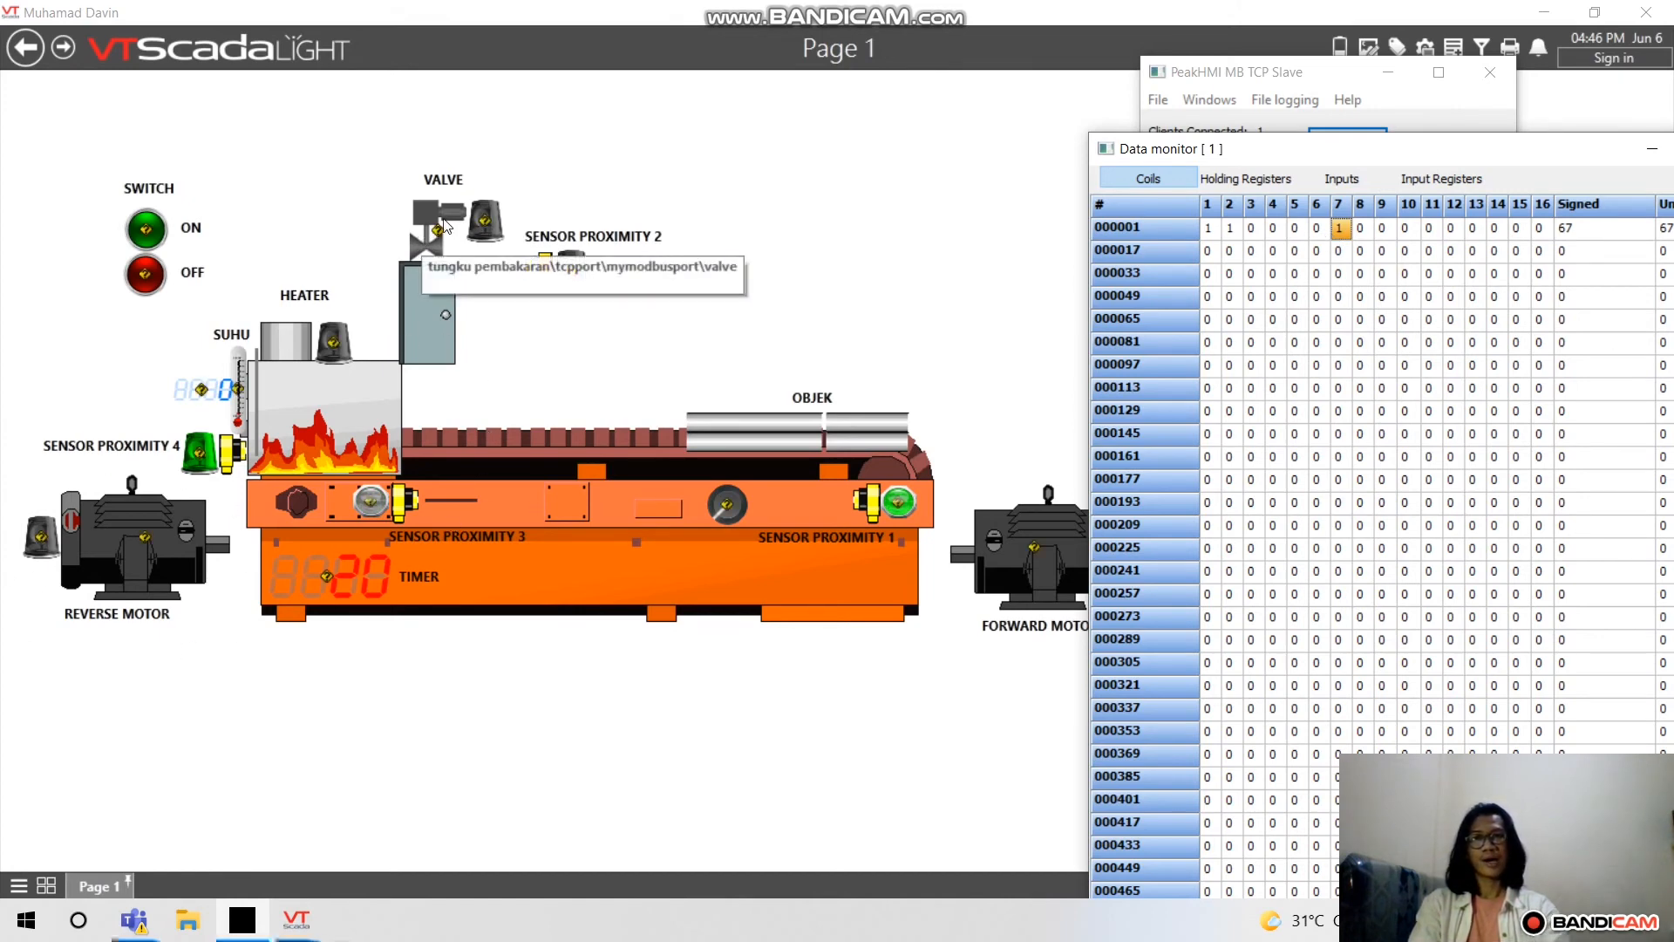
Set coils 3, 4 and 9 to 1 for the valve, proximity sensor 2 and the reverse motor
click(1273, 229)
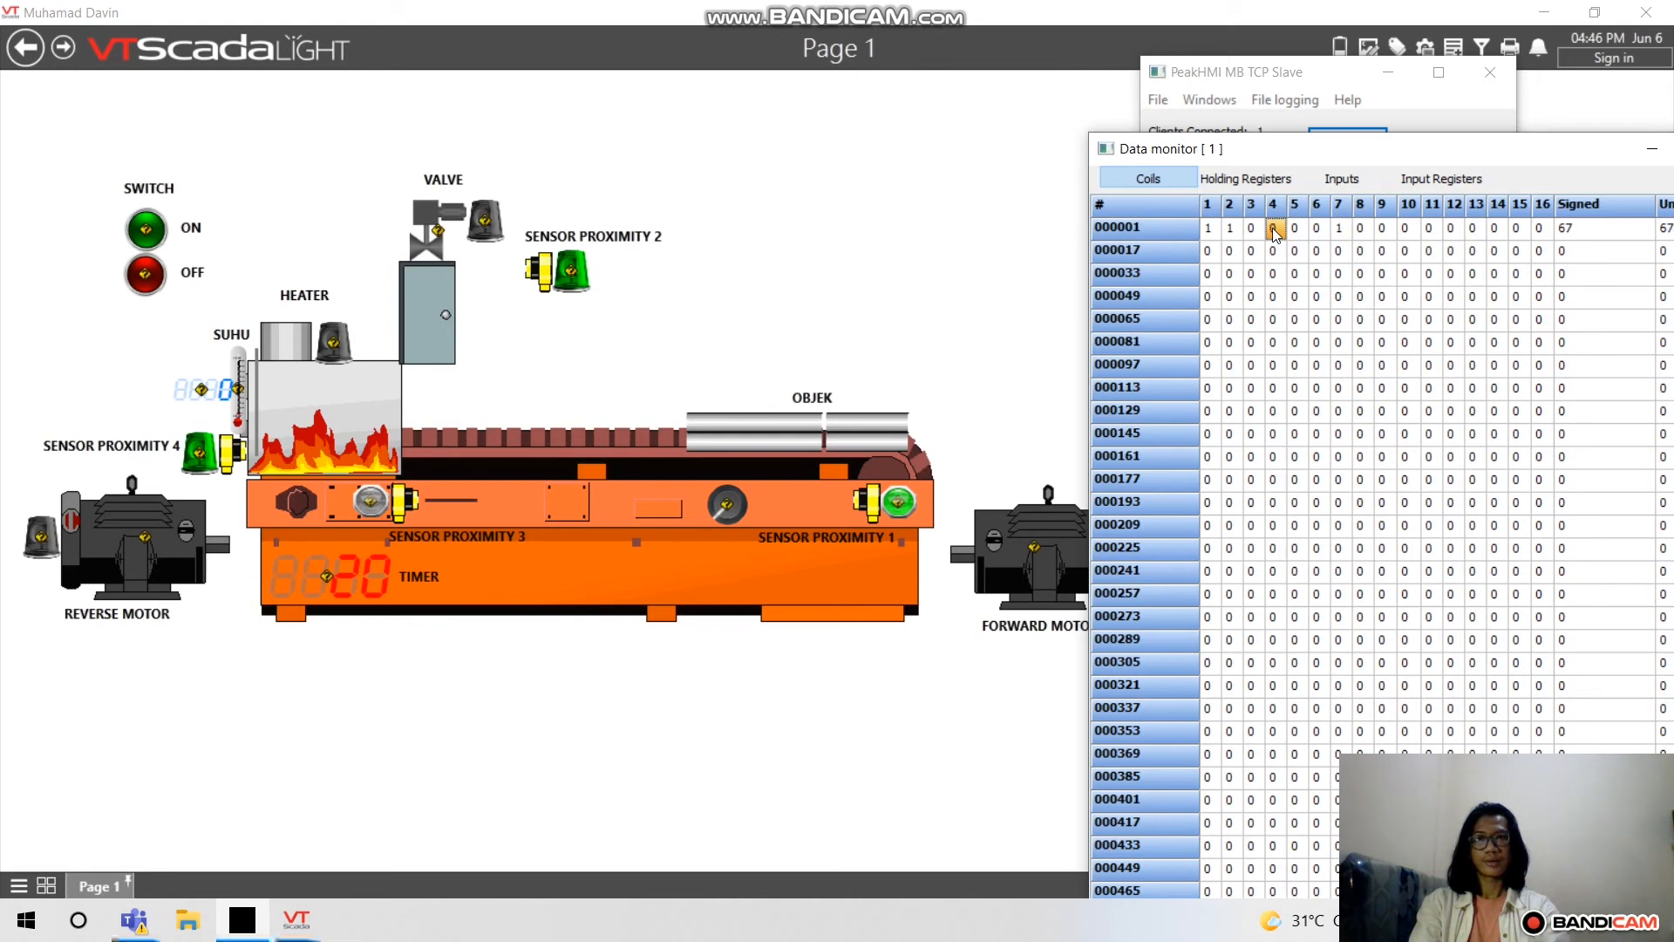
double_click(1251, 227)
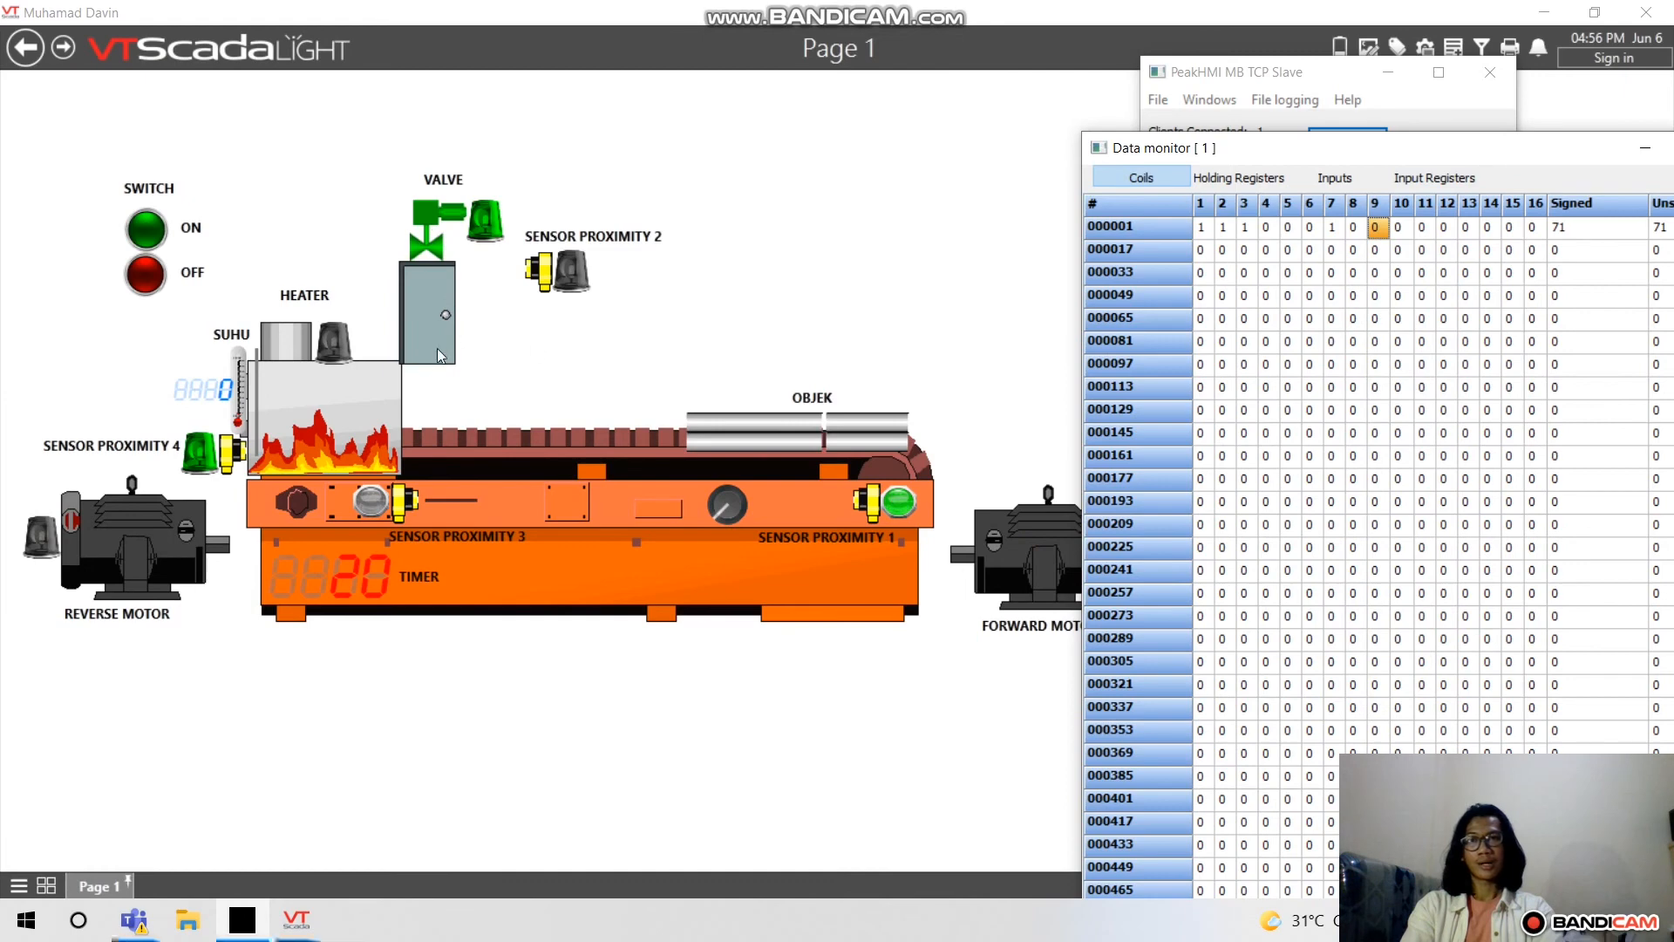
double_click(1266, 227)
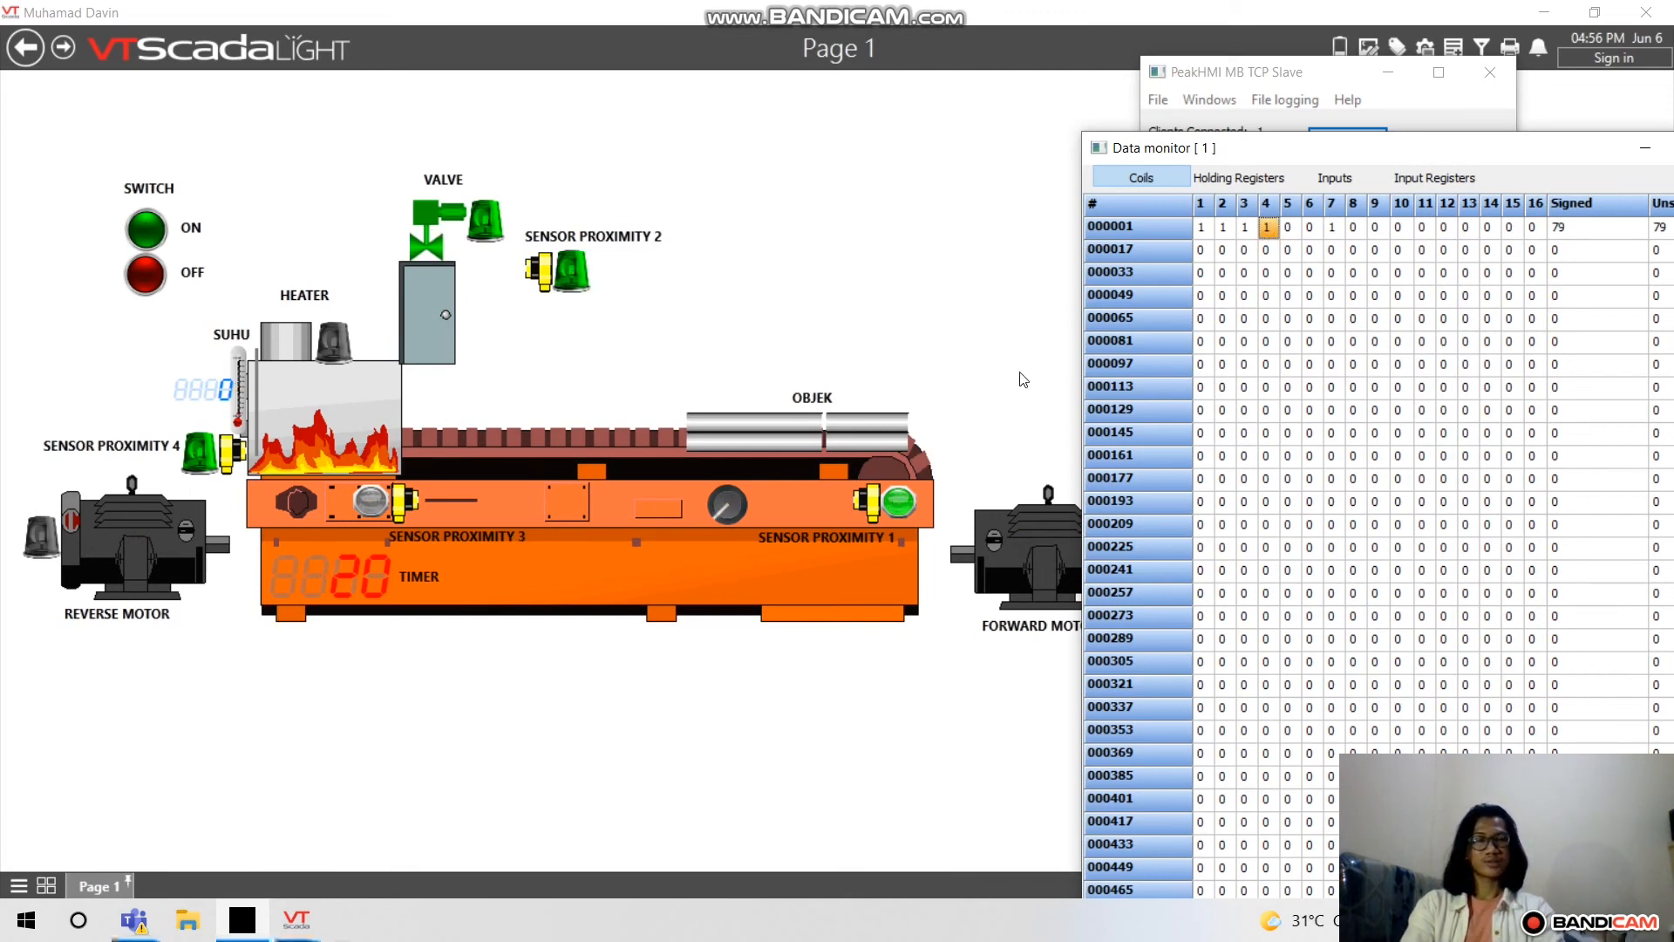
double_click(1376, 228)
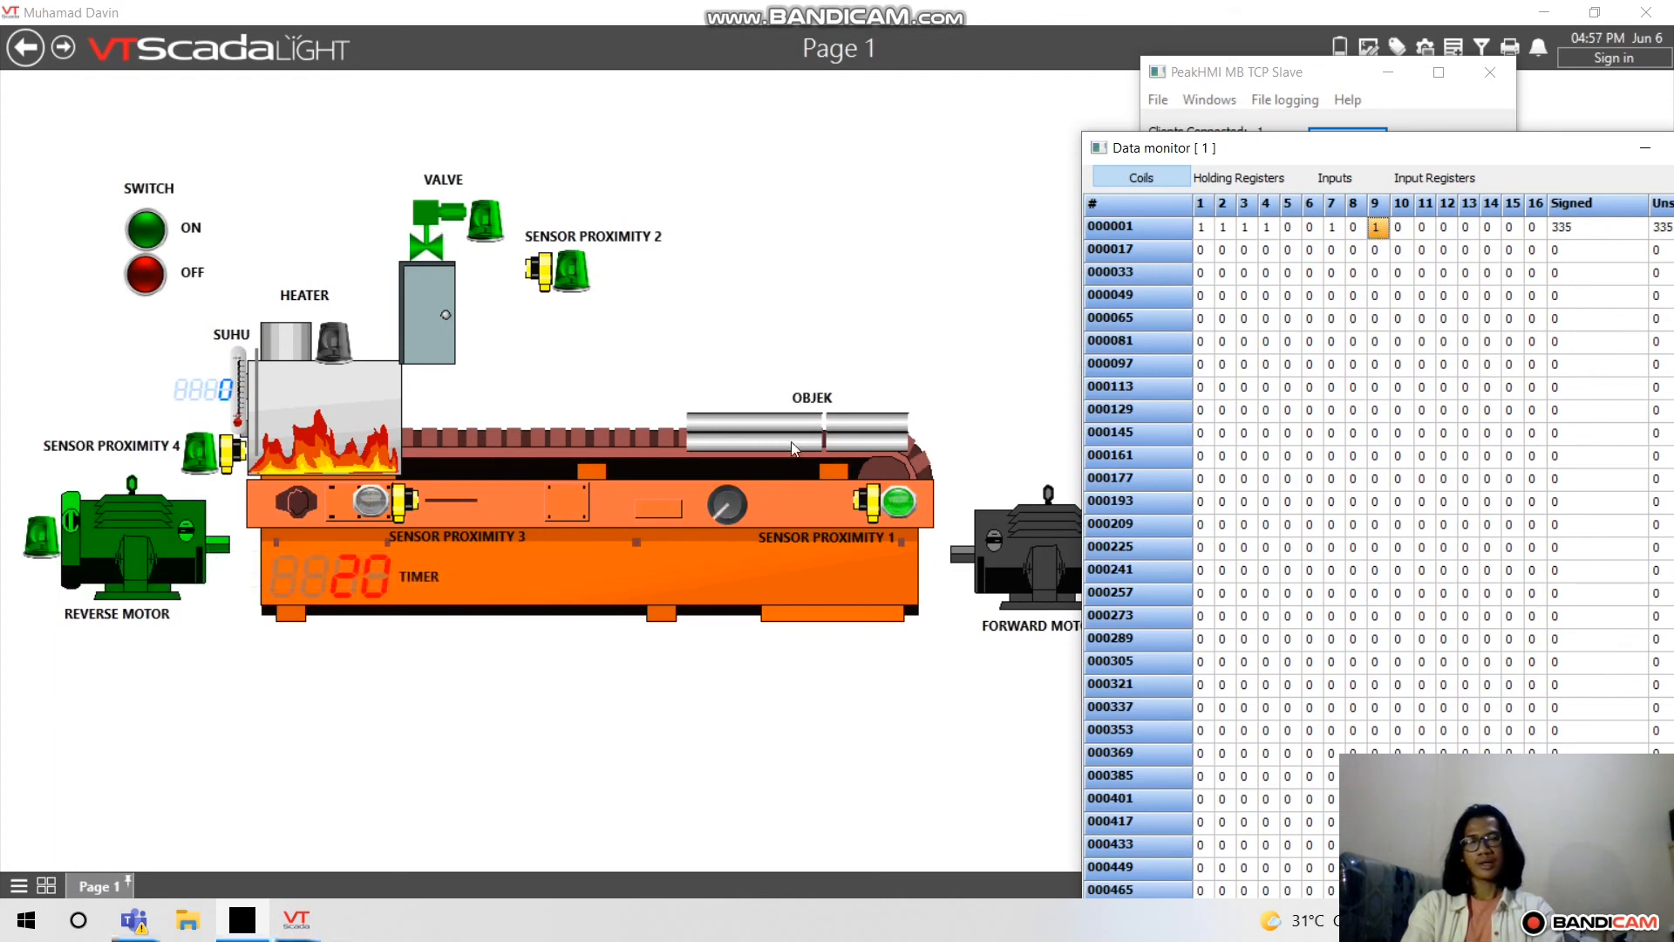
Set holding register 400001 to 10 for the conveyor dial, and set coil 7 to 0 for proximity sensor 4
click(1229, 177)
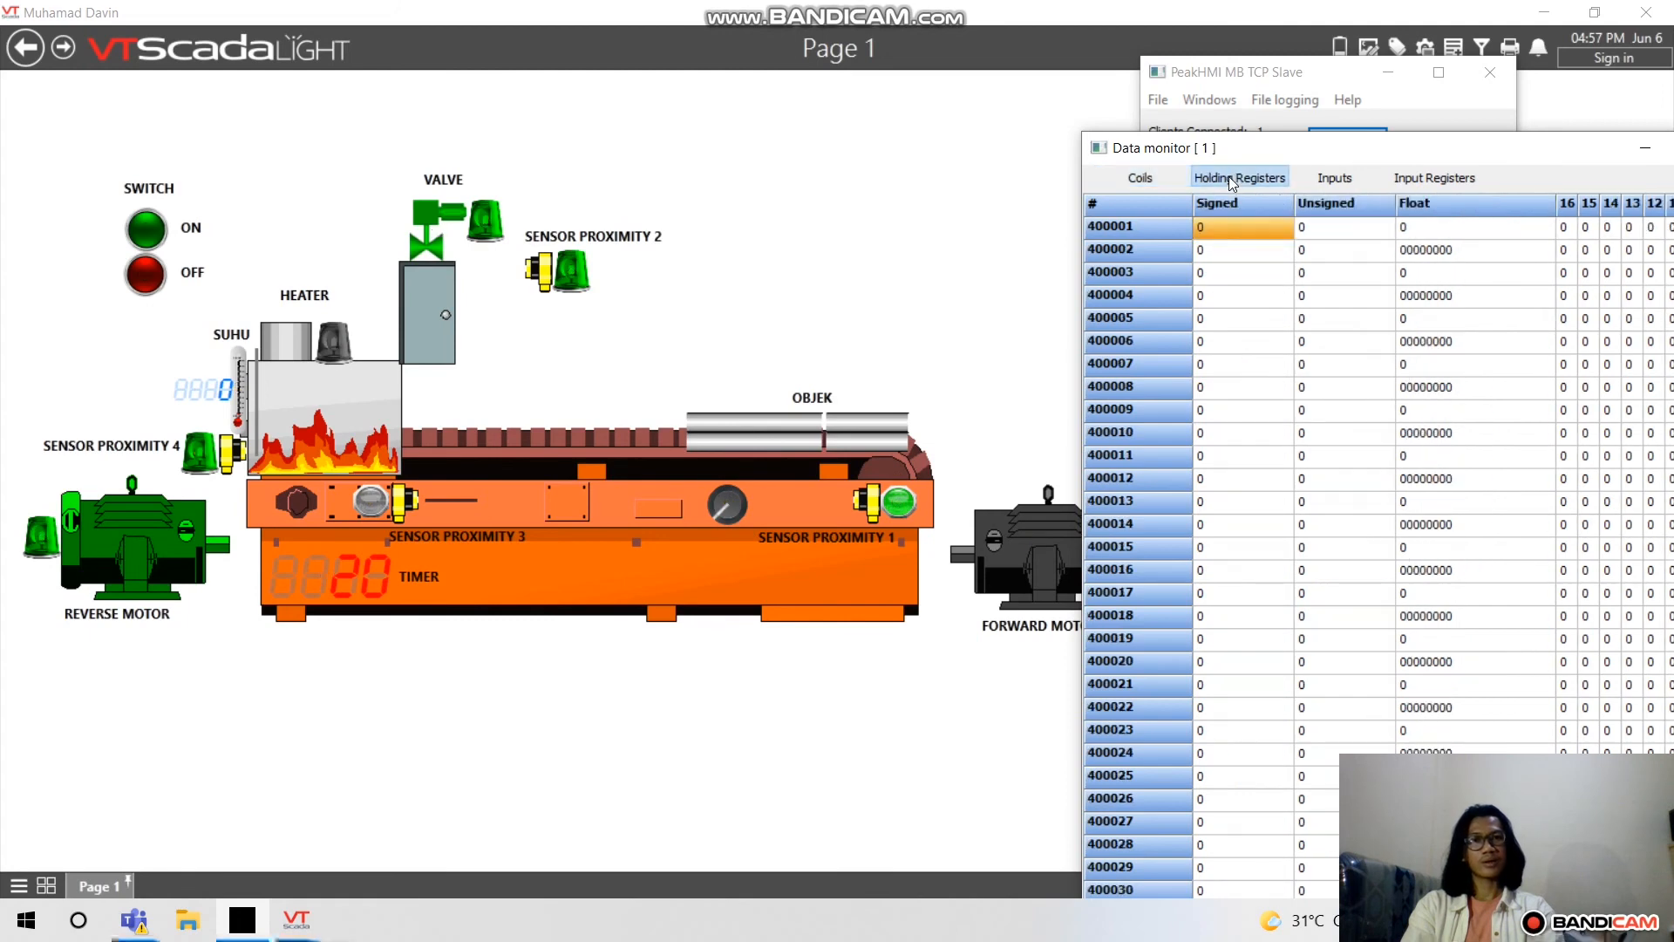
double_click(1216, 229)
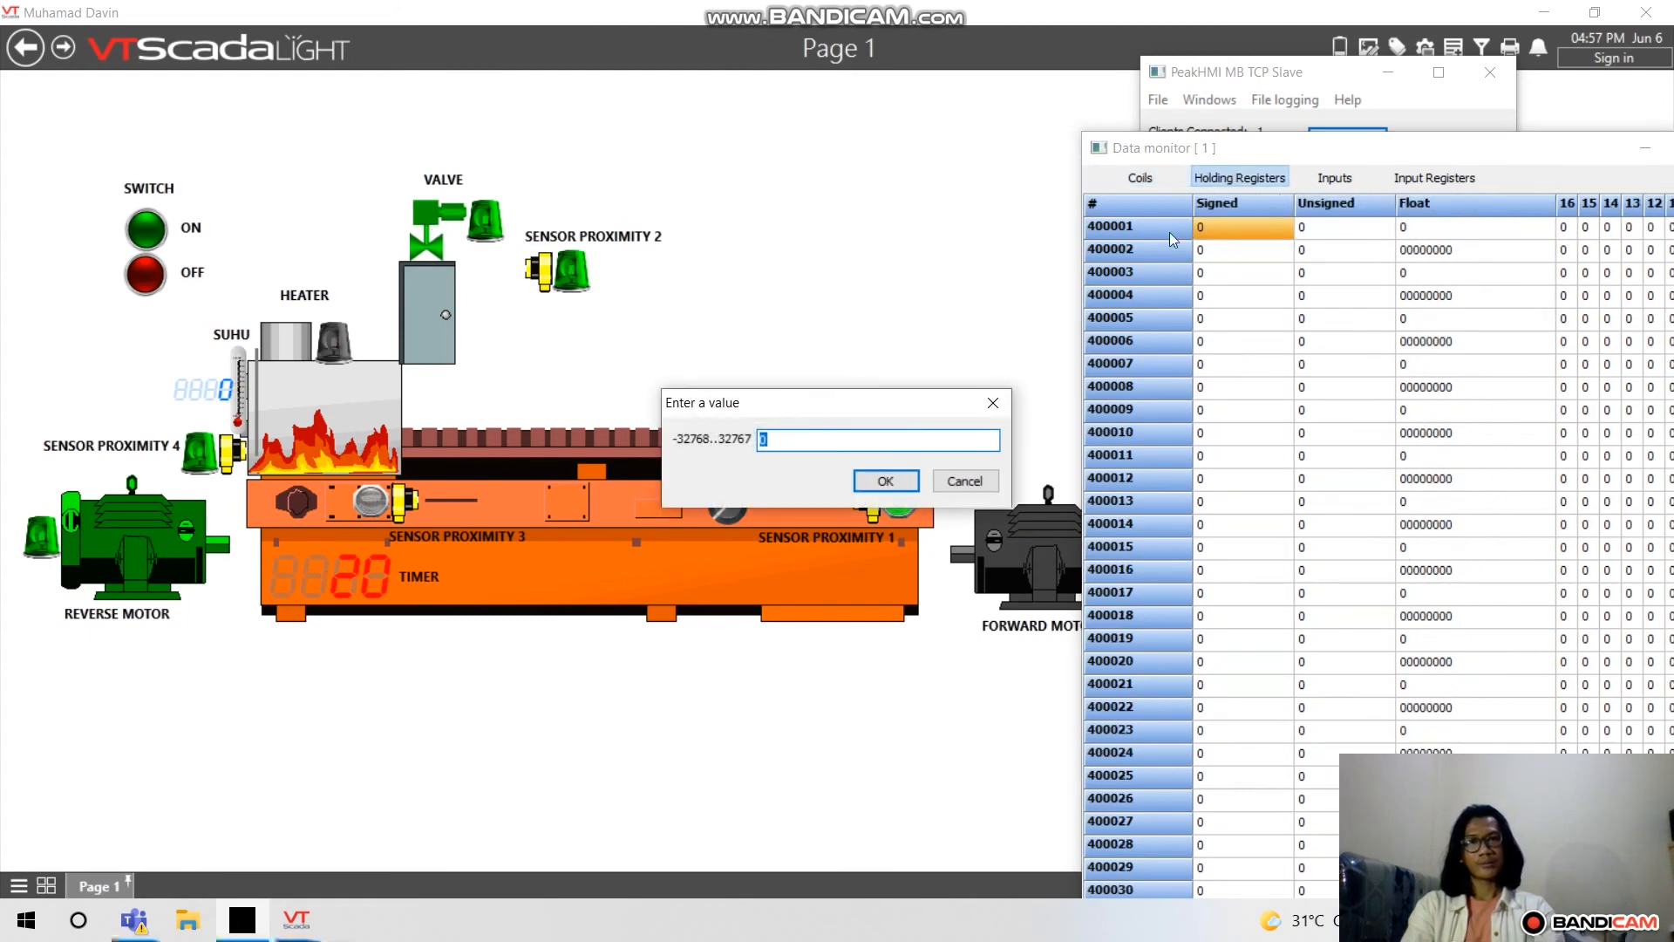
drag(796, 392, 797, 273)
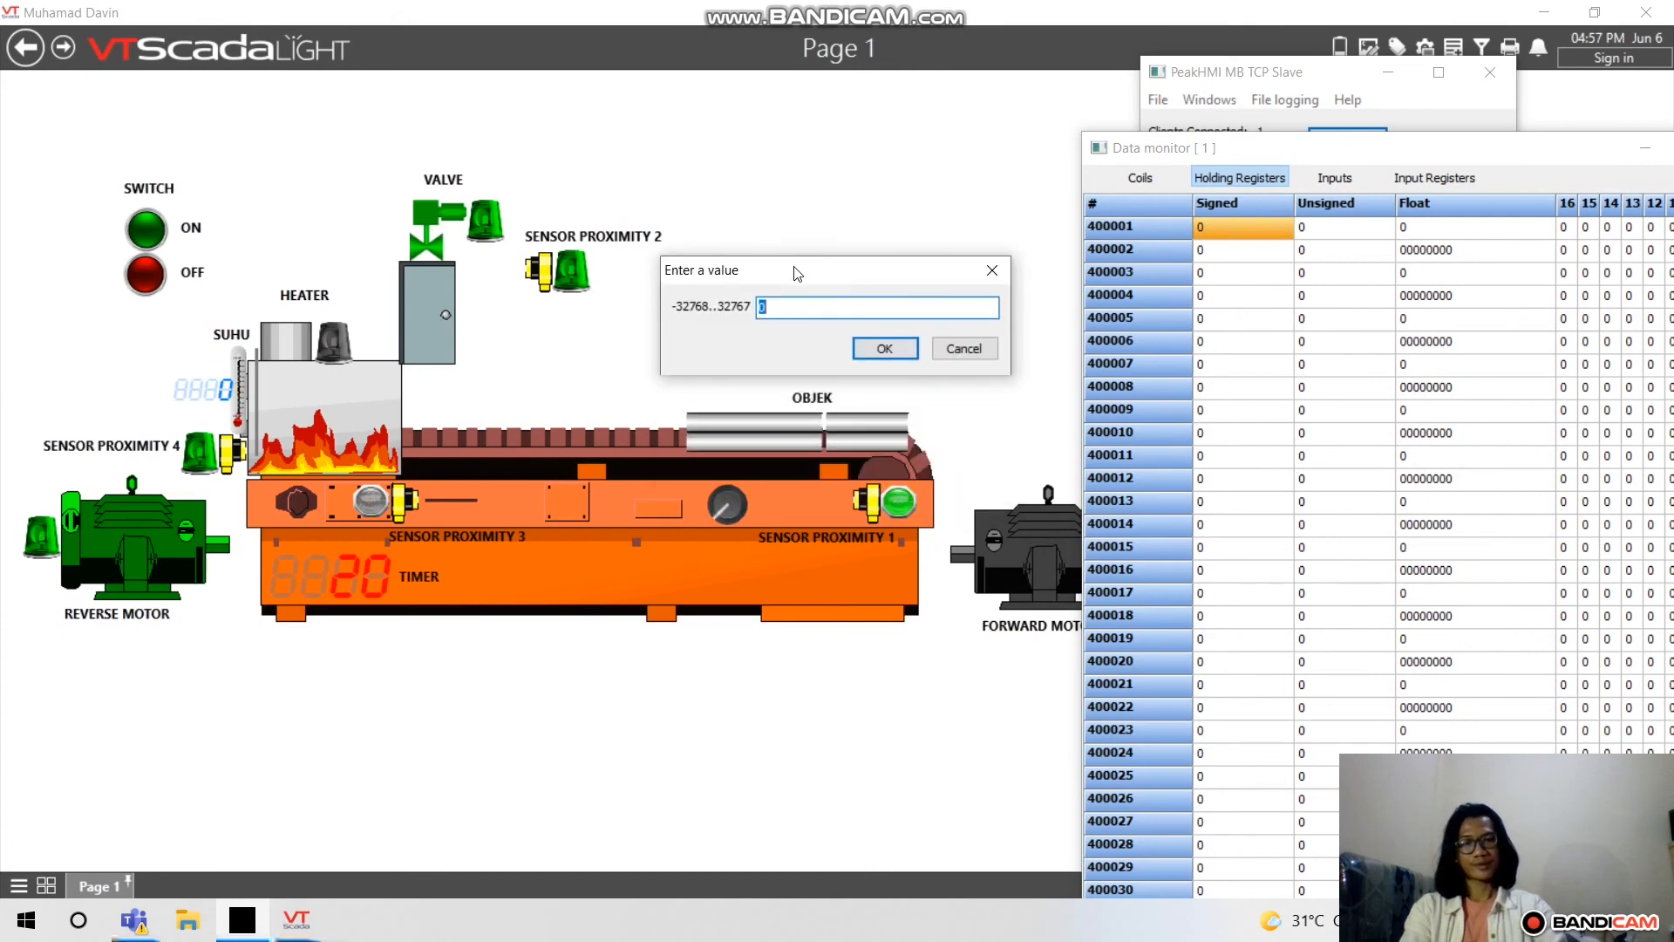
text(10)
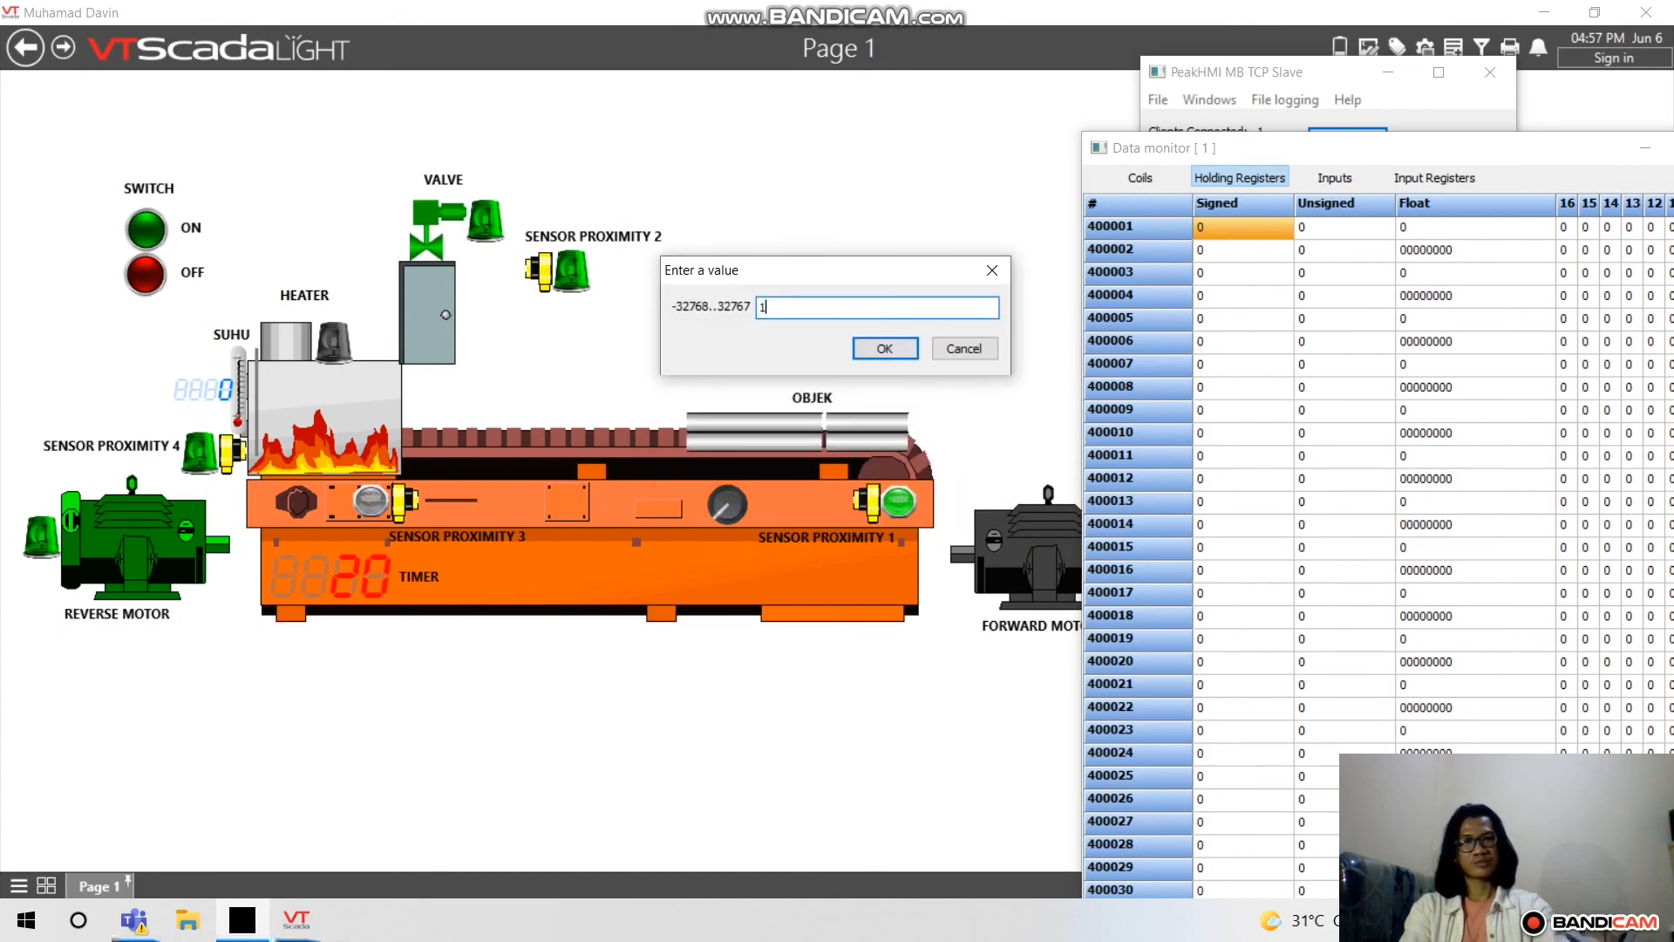
click(897, 349)
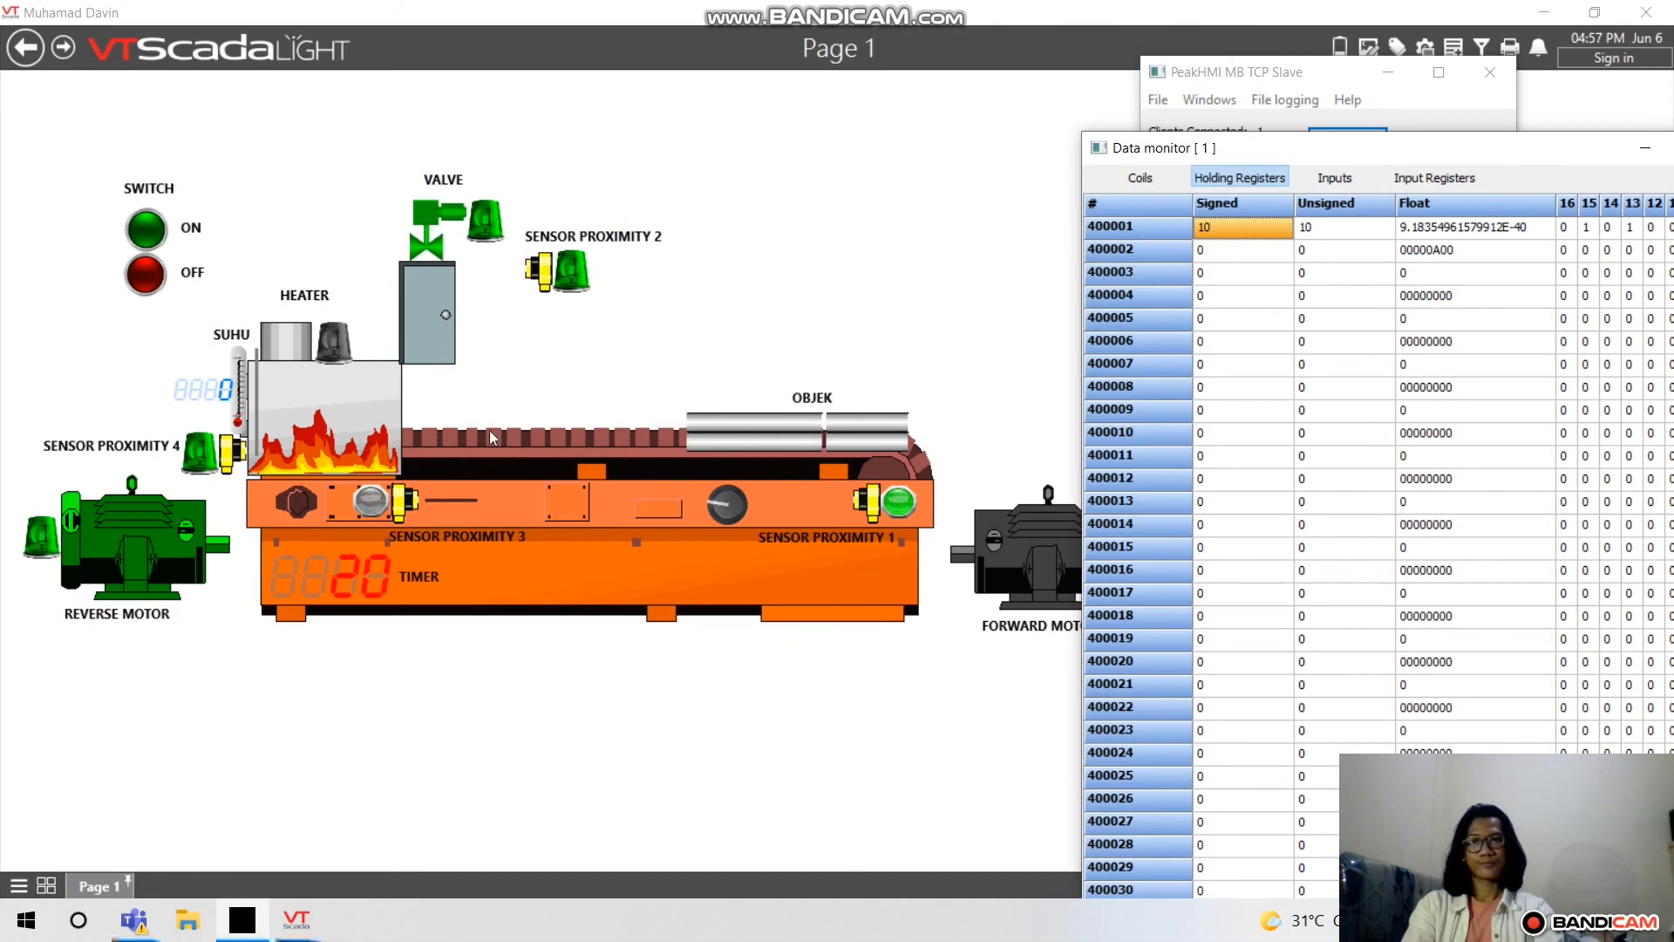
click(1149, 174)
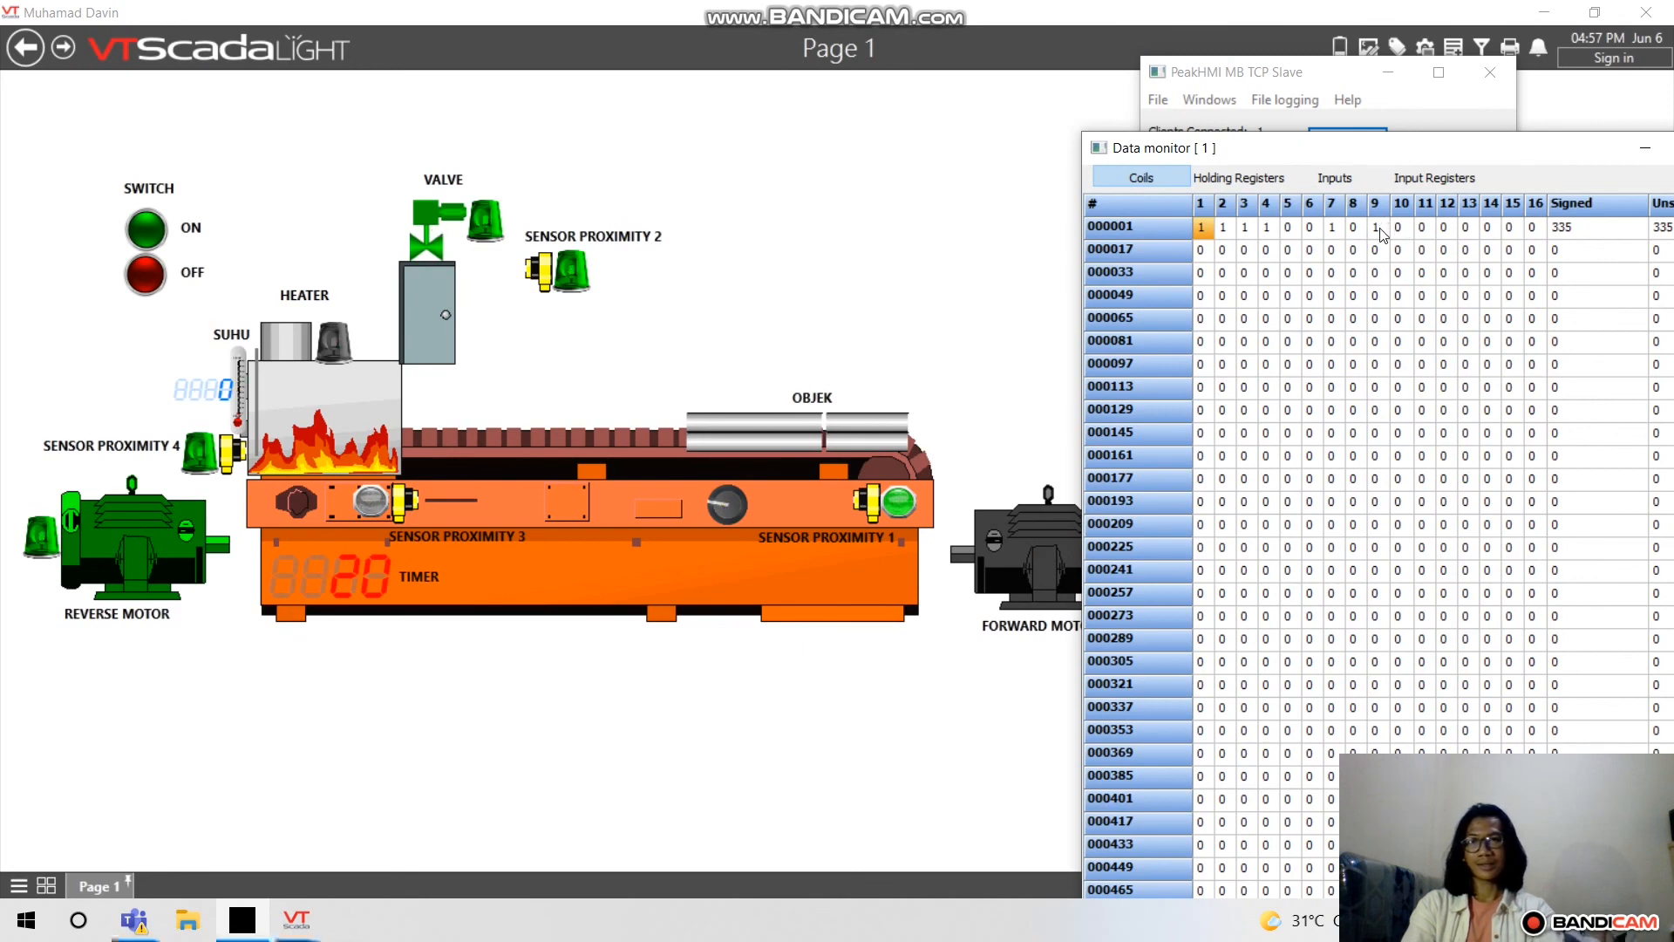
double_click(1341, 228)
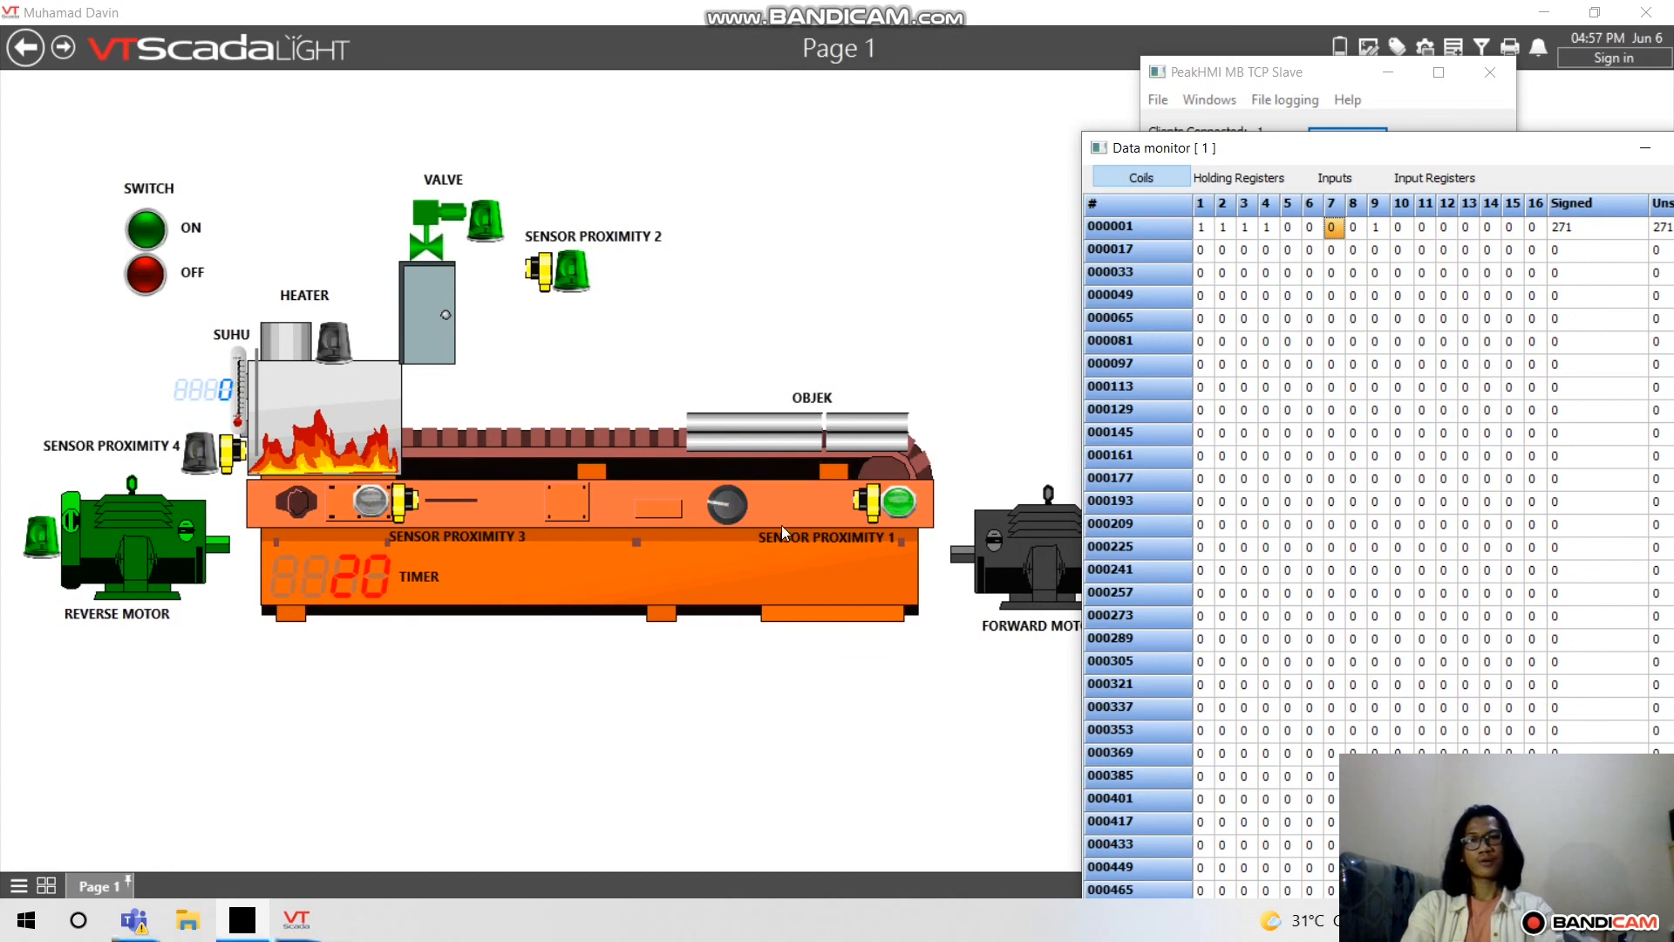
Set holding register 400001 to 0 for the conveyor dial and coil 9 to 0 for the reverse motor
click(1229, 180)
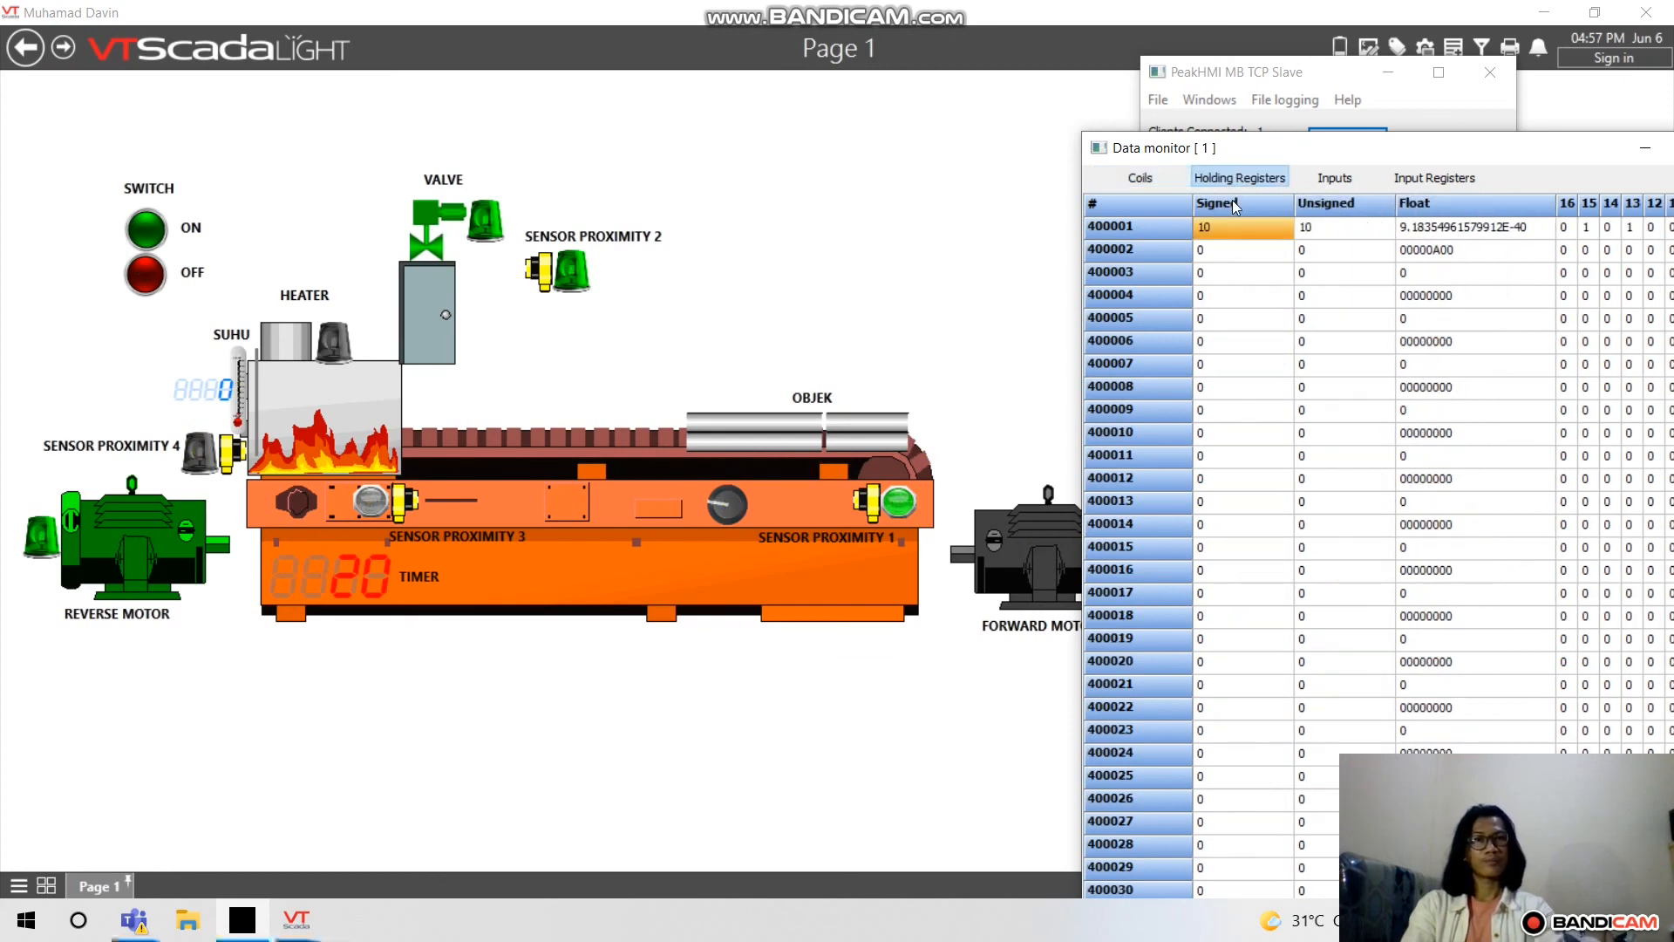
double_click(1227, 230)
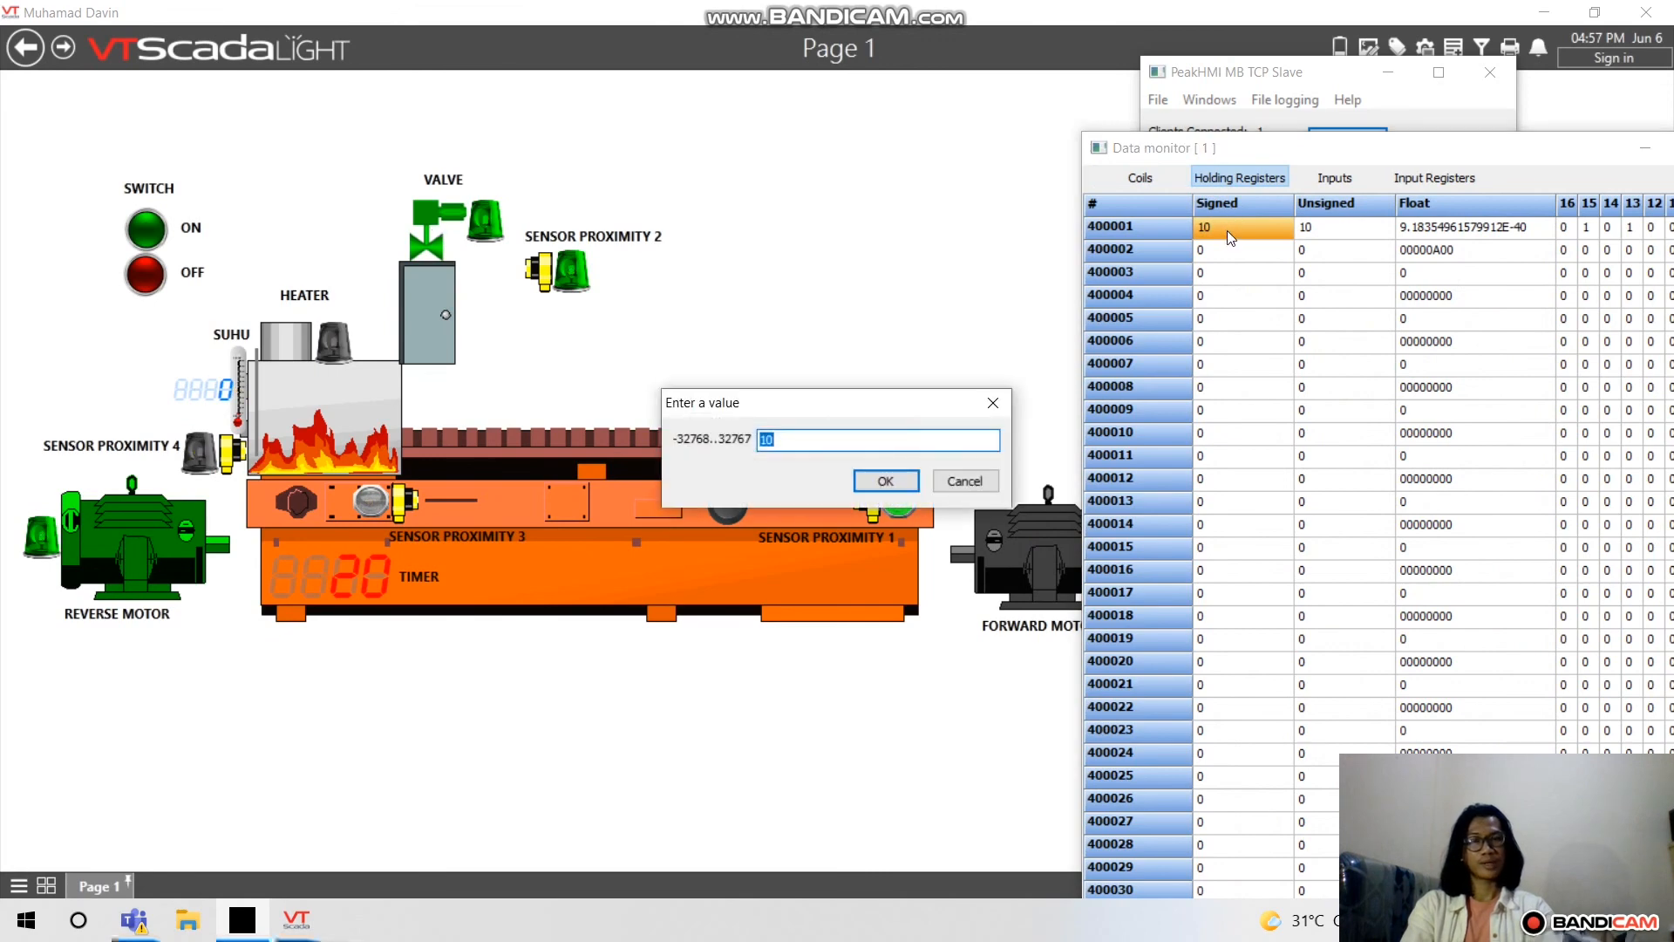
text(0)
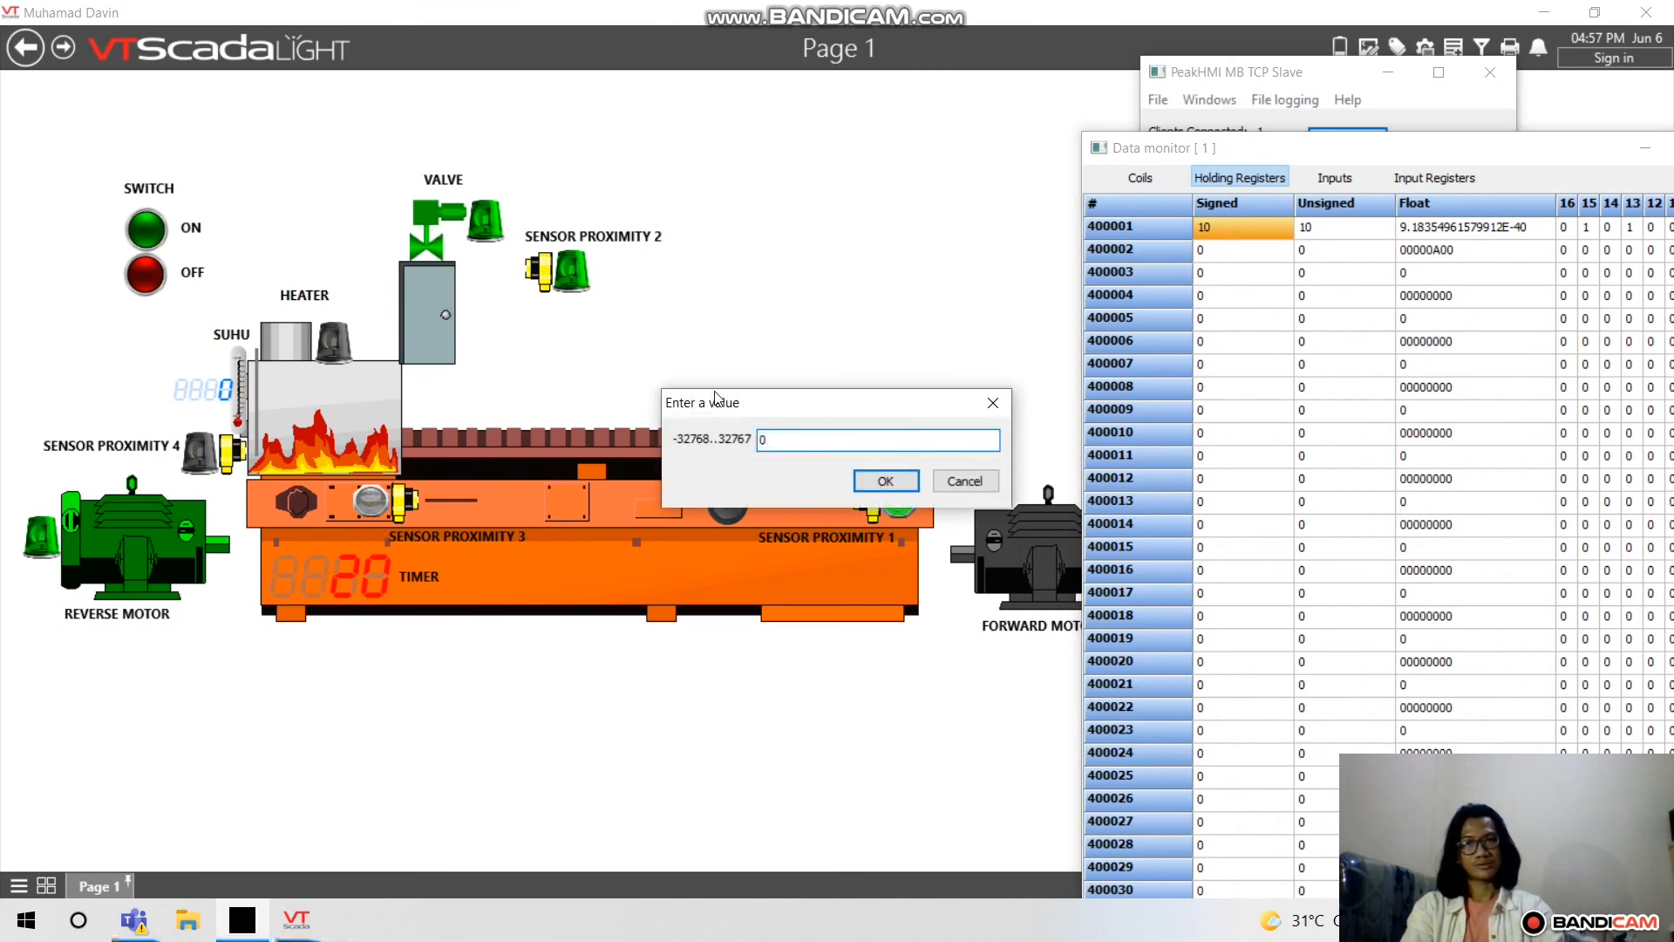
click(885, 480)
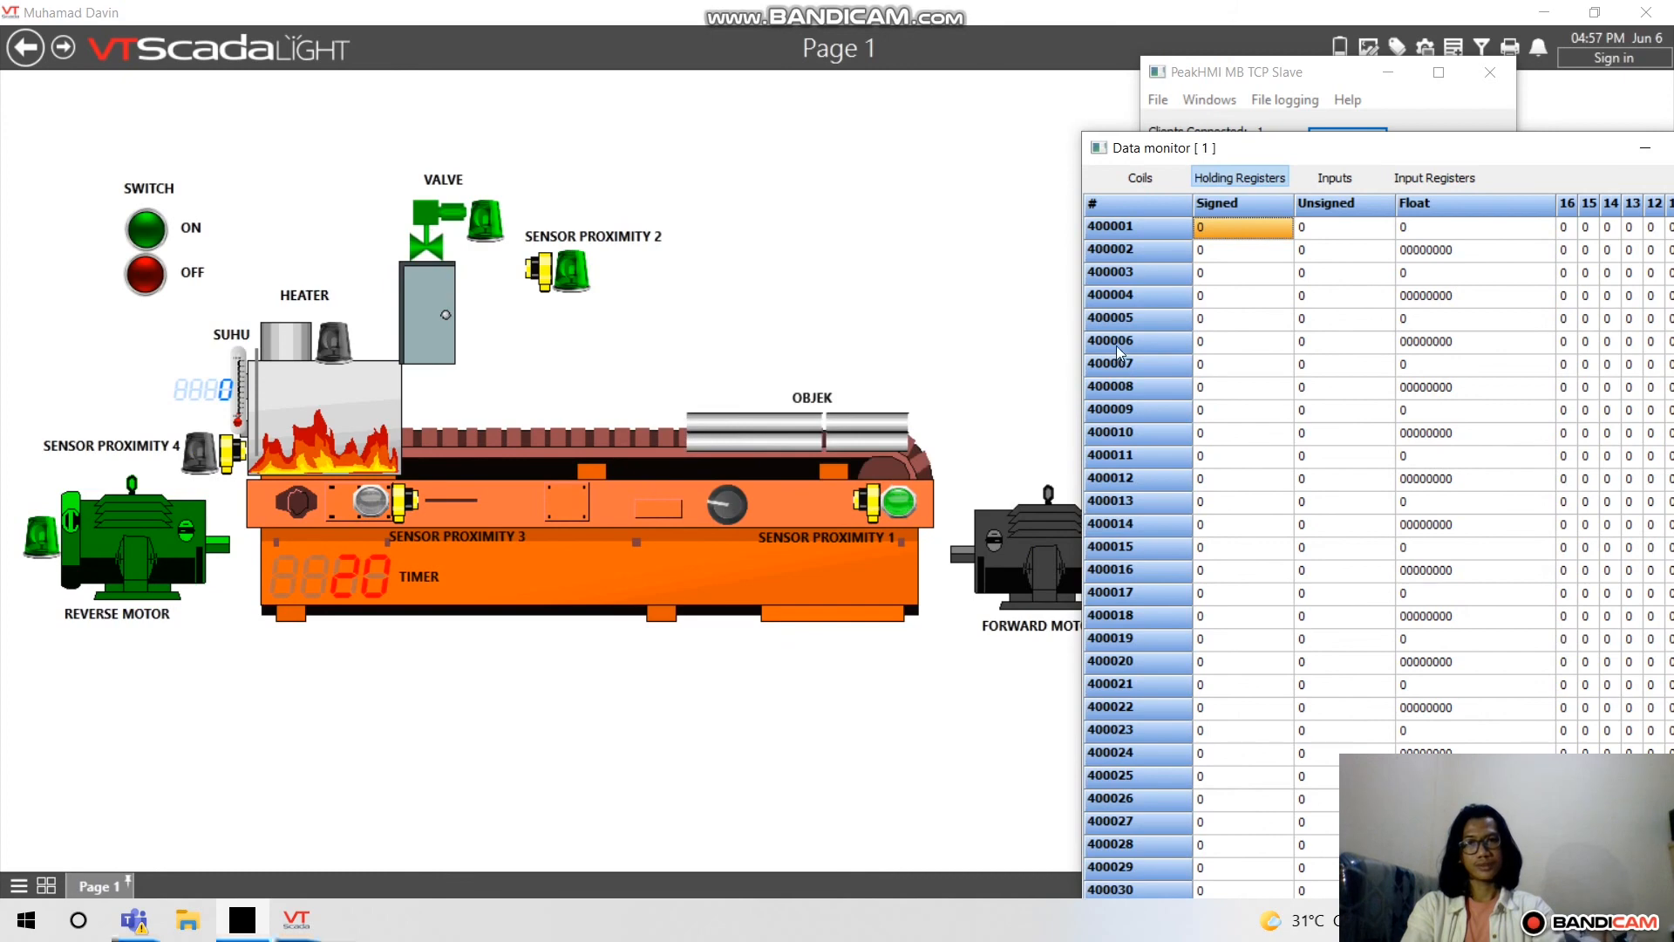
click(1153, 180)
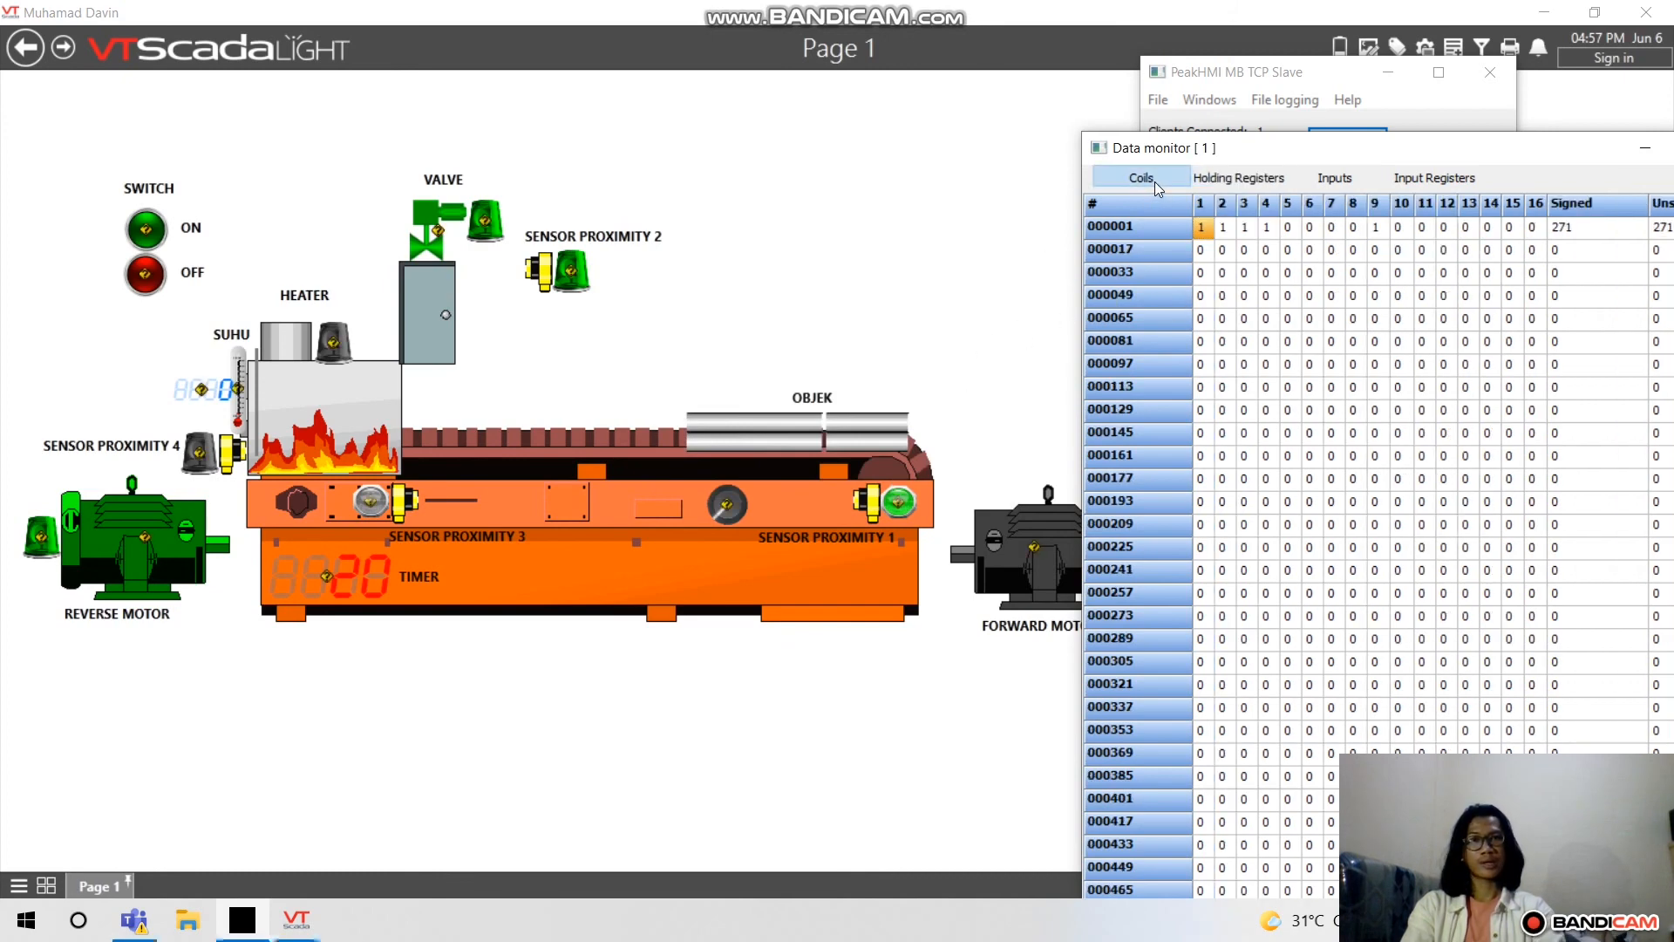
double_click(1374, 229)
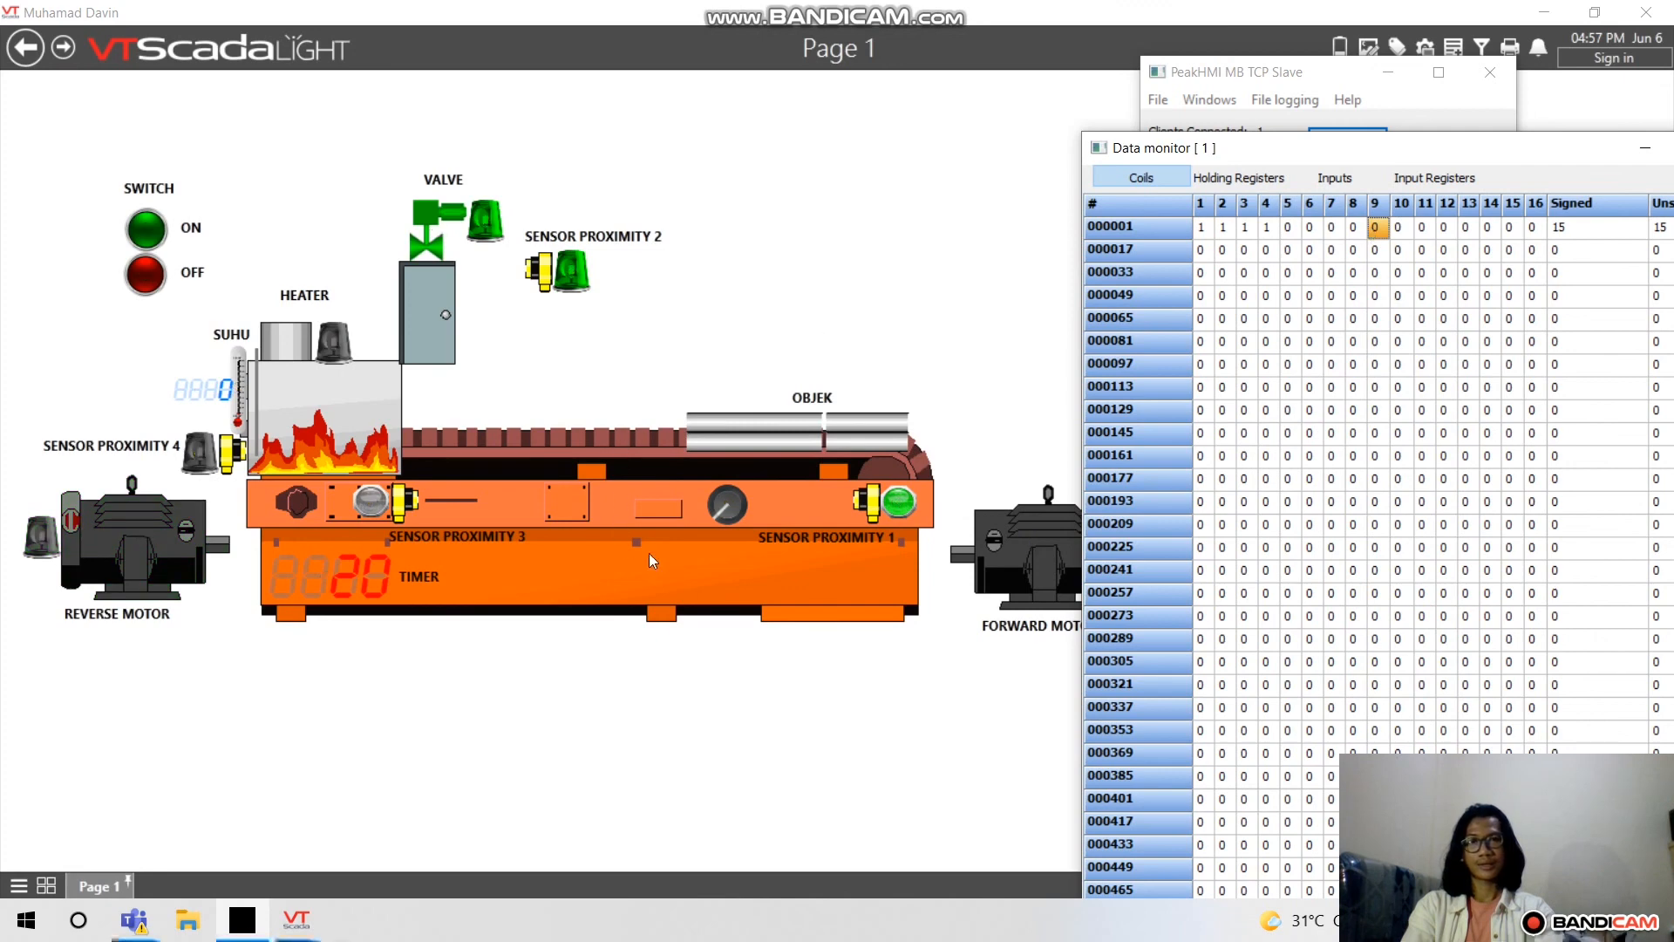